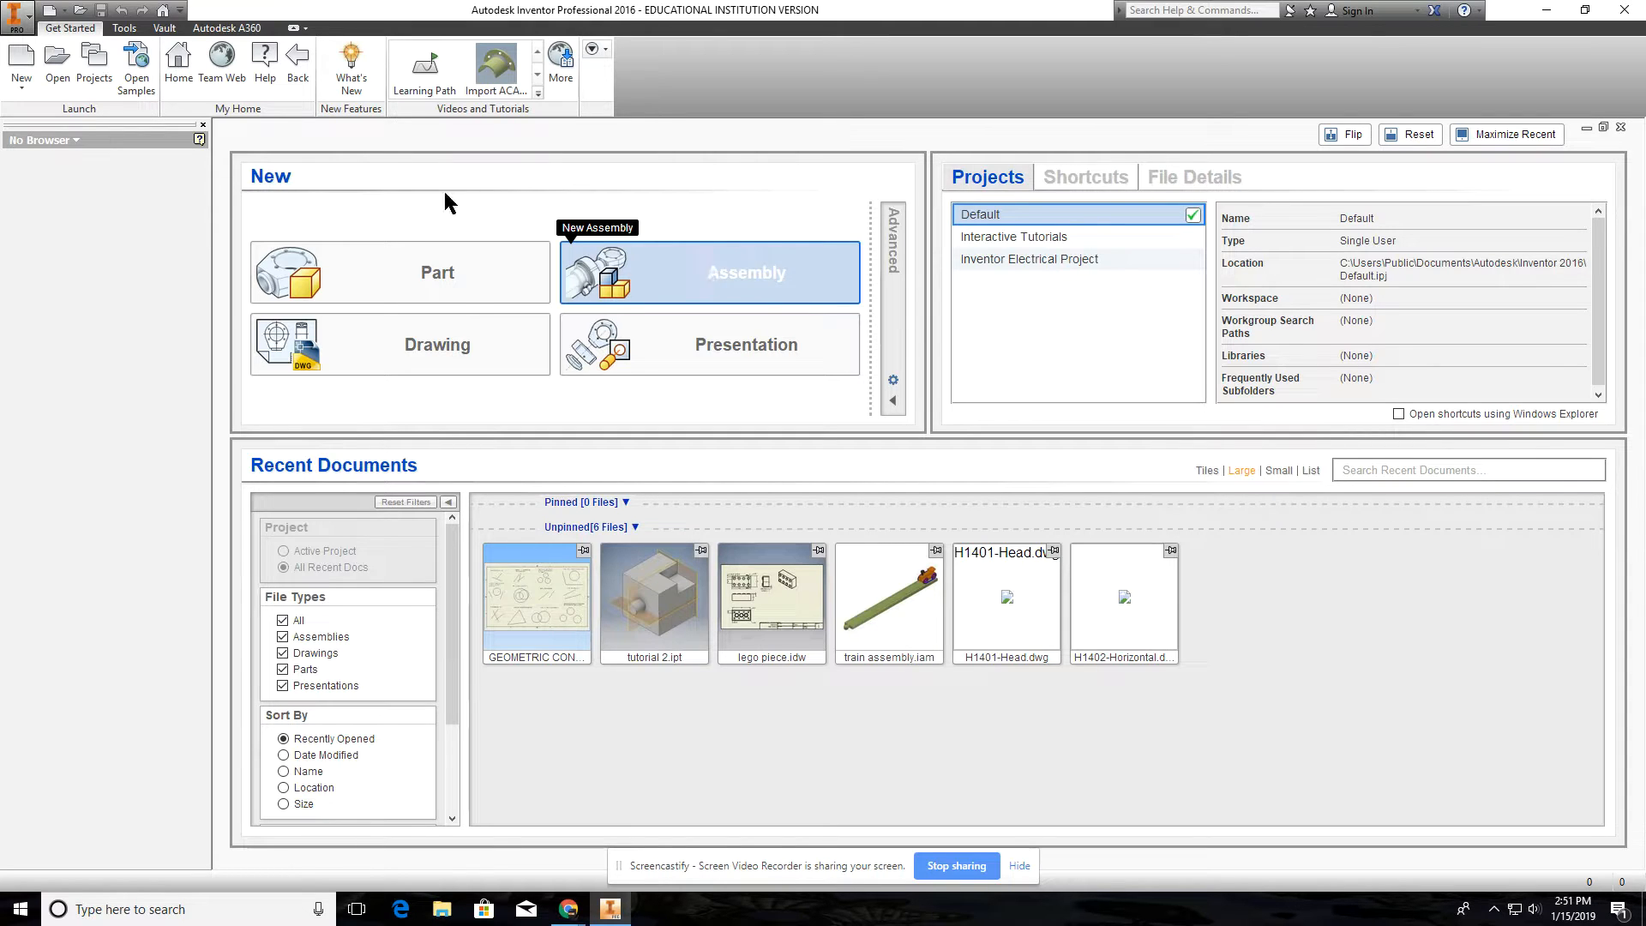
# Step: Create a new assembly from the English Standard (in).iam template and set it to the home view
pyautogui.click(29, 67)
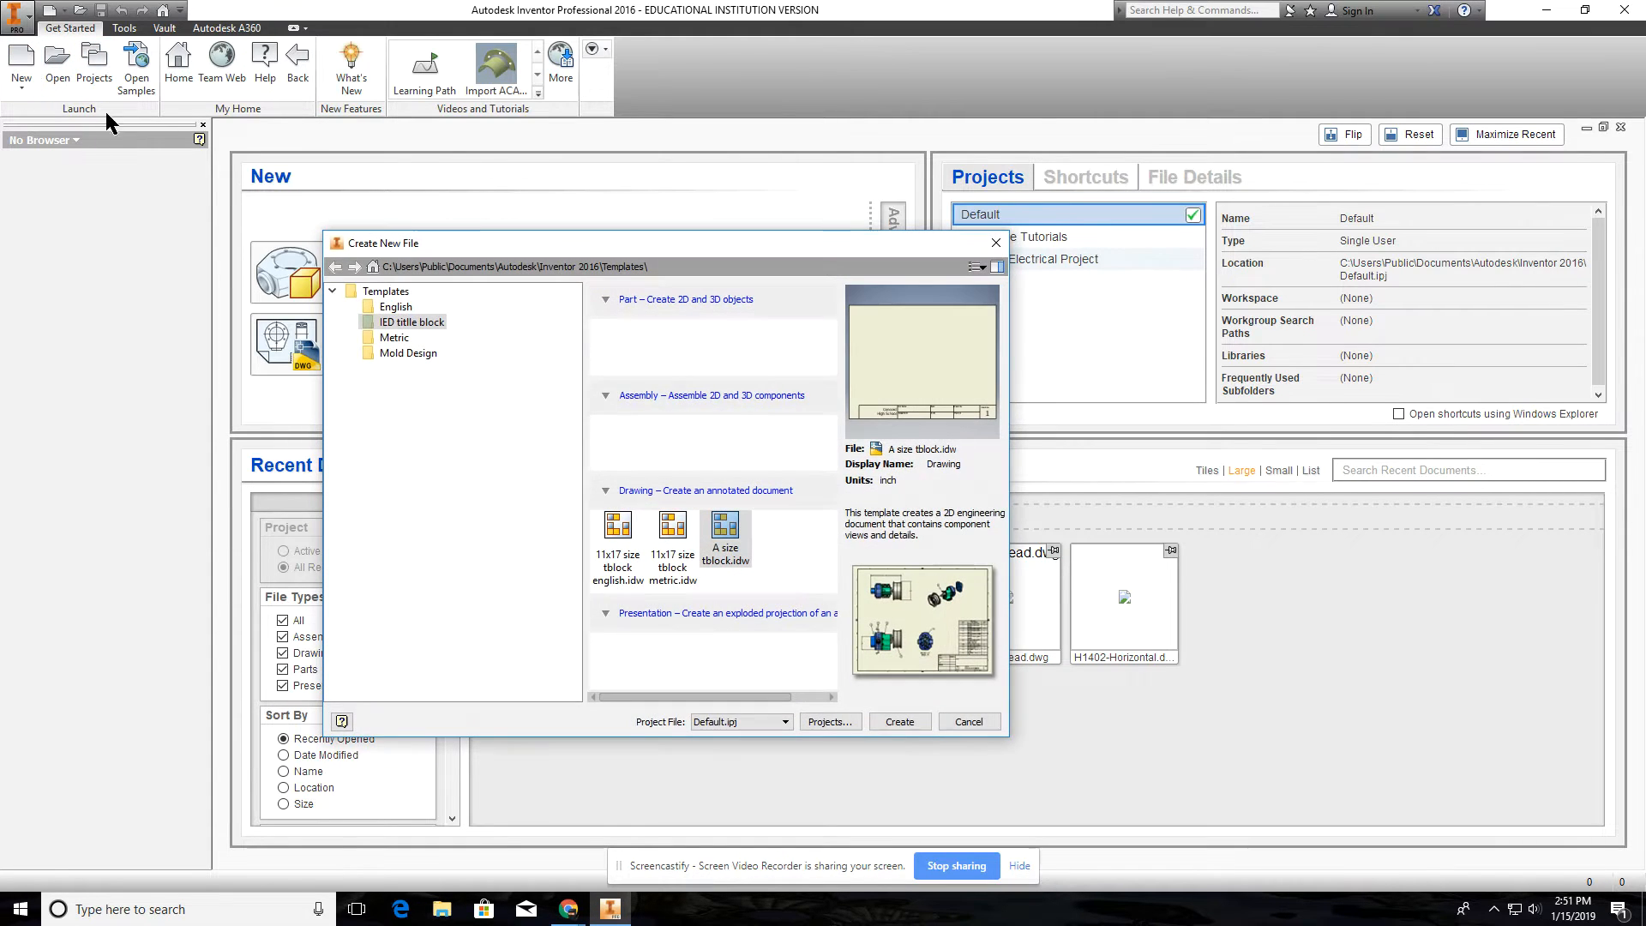
pyautogui.click(385, 310)
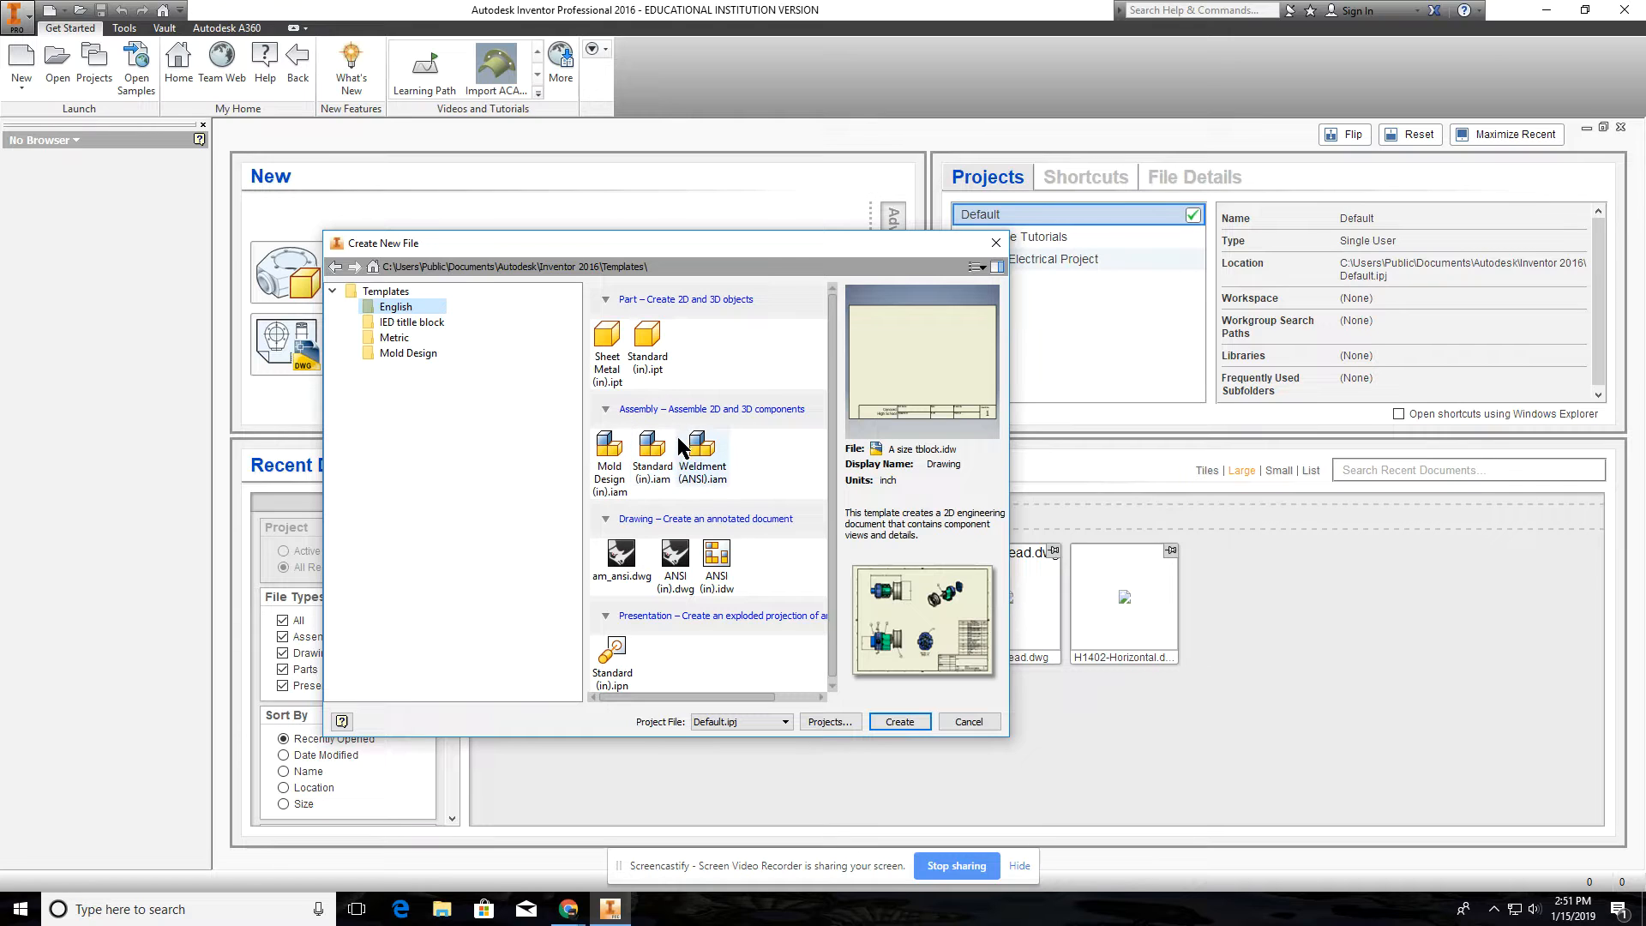
pyautogui.click(660, 461)
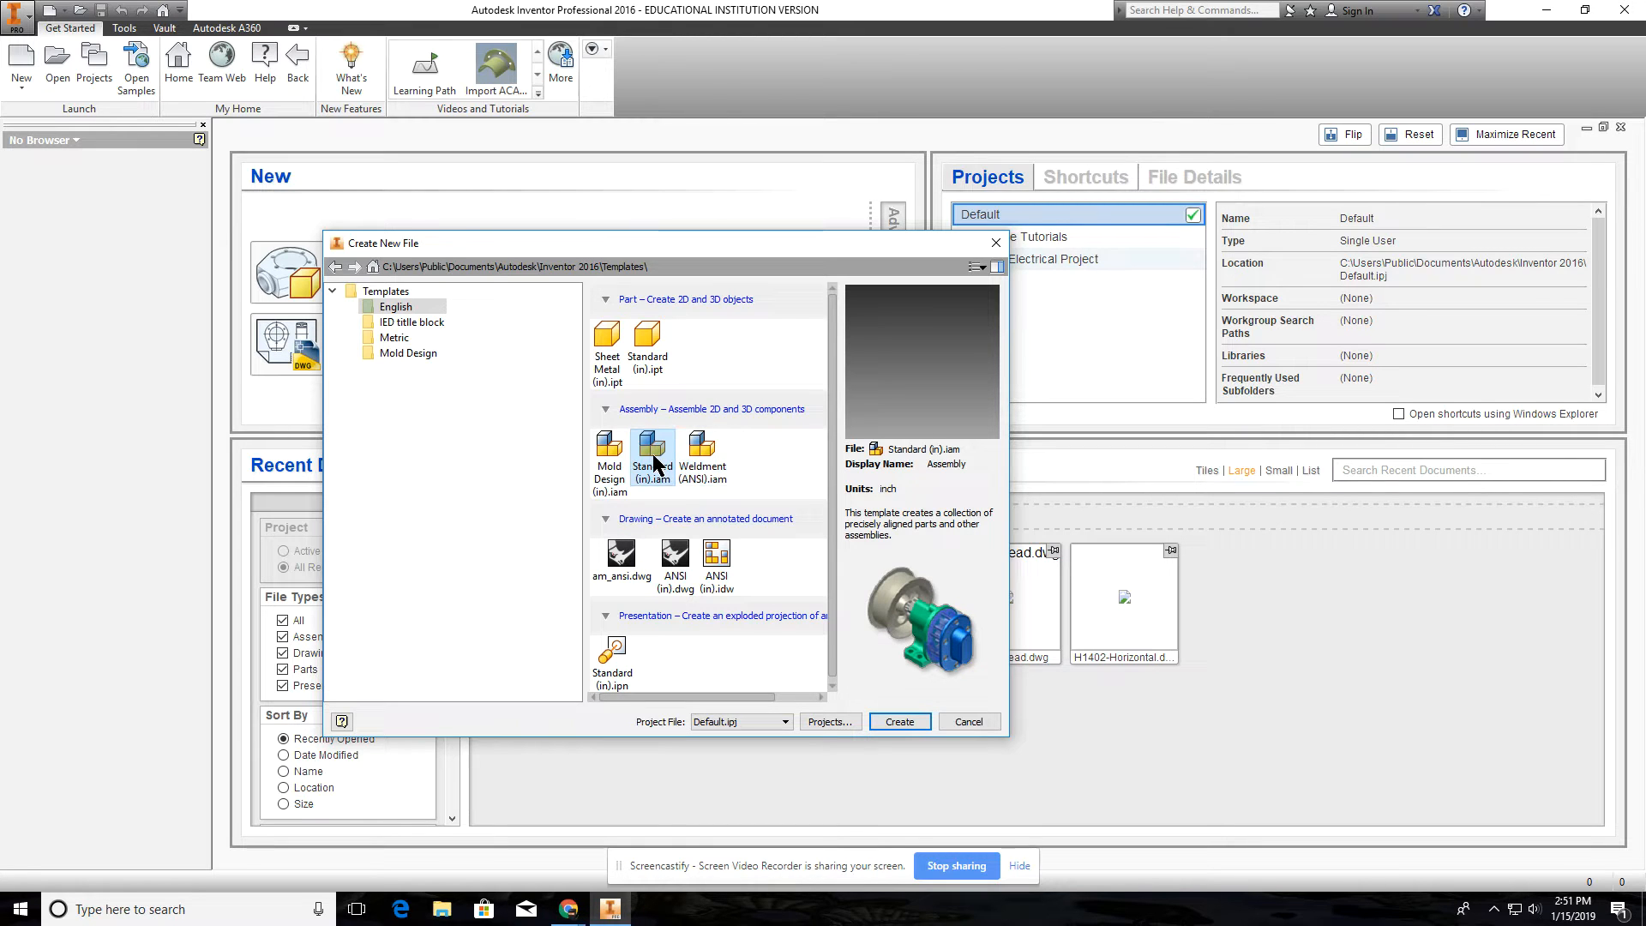
pyautogui.click(896, 722)
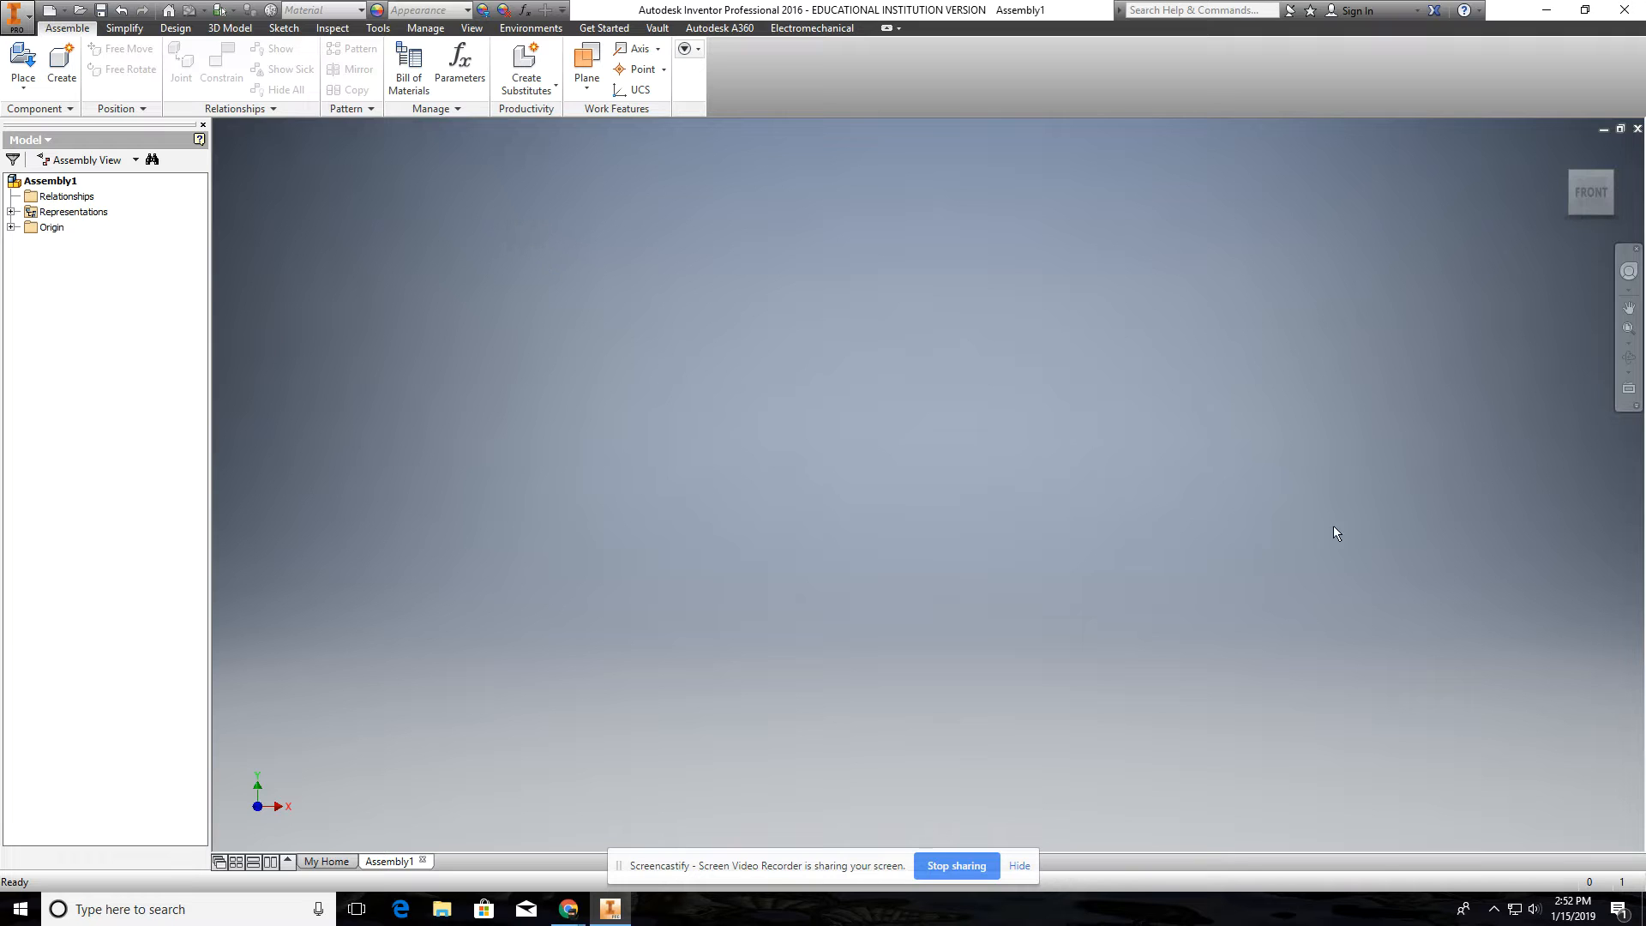
pyautogui.moveTo(1558, 161)
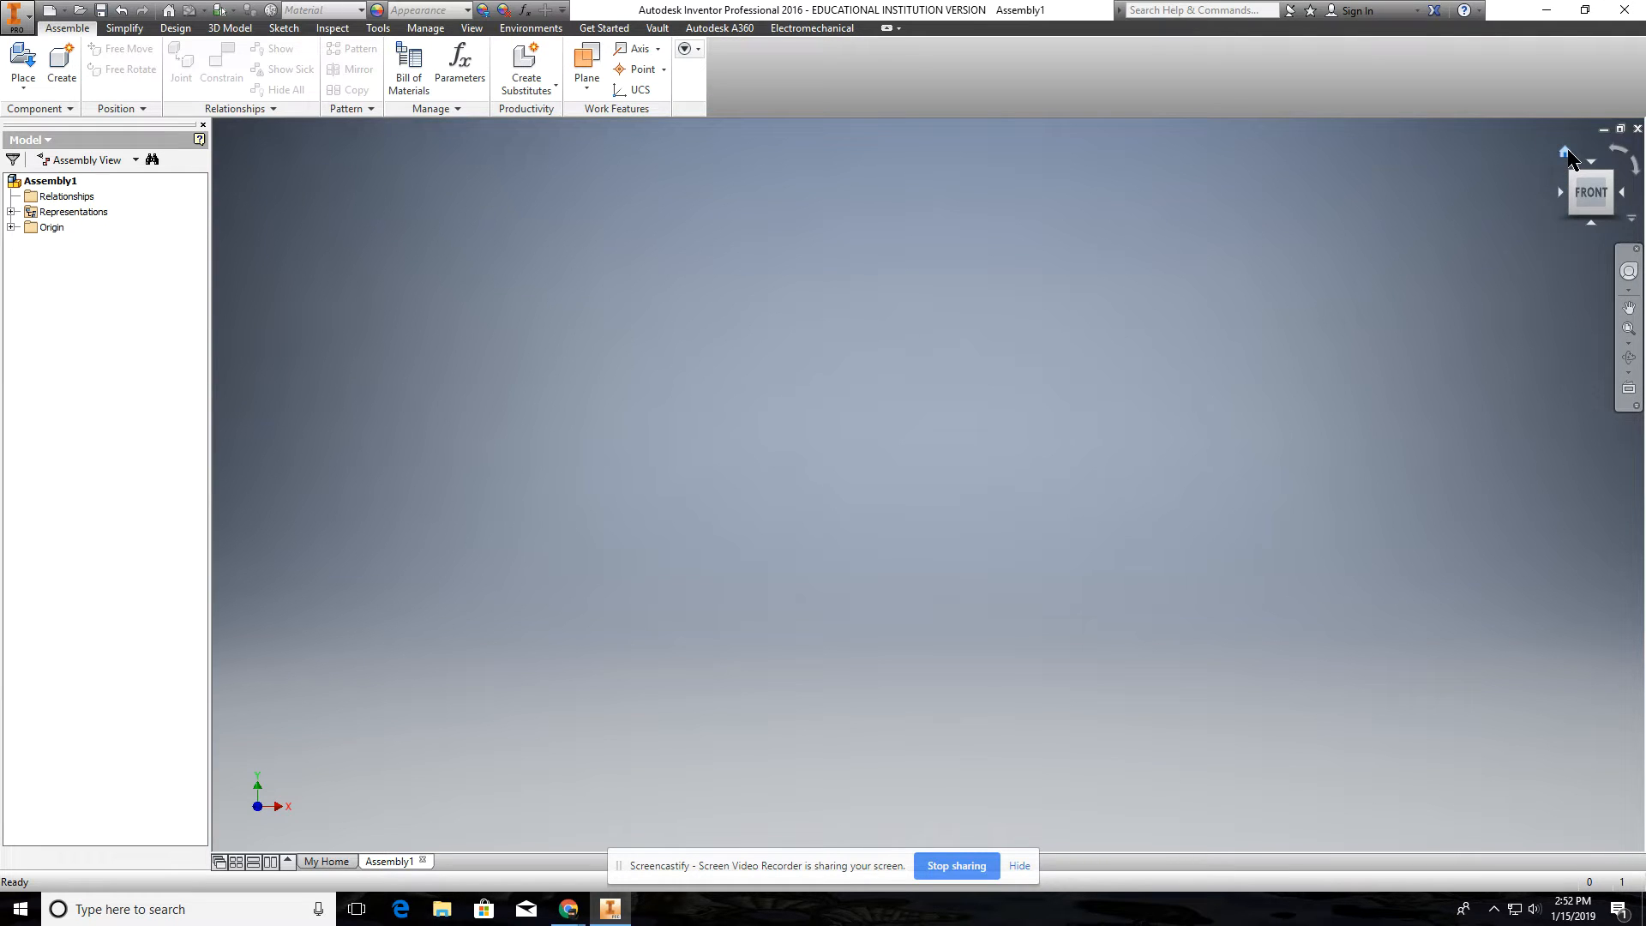
pyautogui.click(1563, 154)
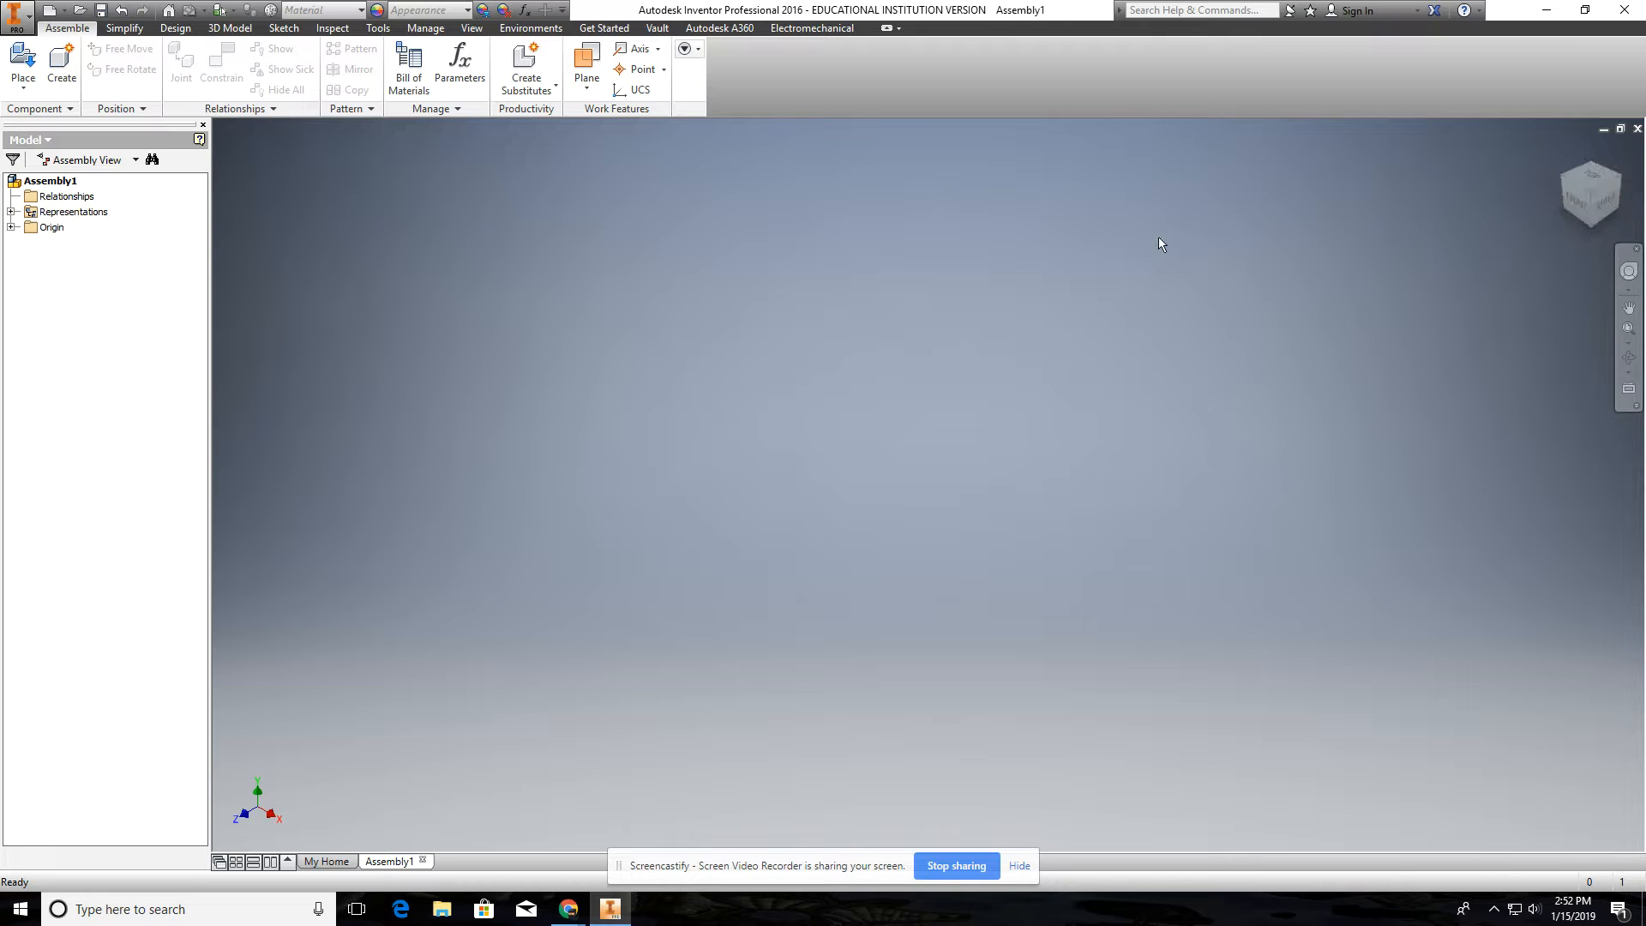
# Step: Place one instance of the finished cube, Assembly1 from the puzzle Cube folder, in the new assembly
pyautogui.click(23, 64)
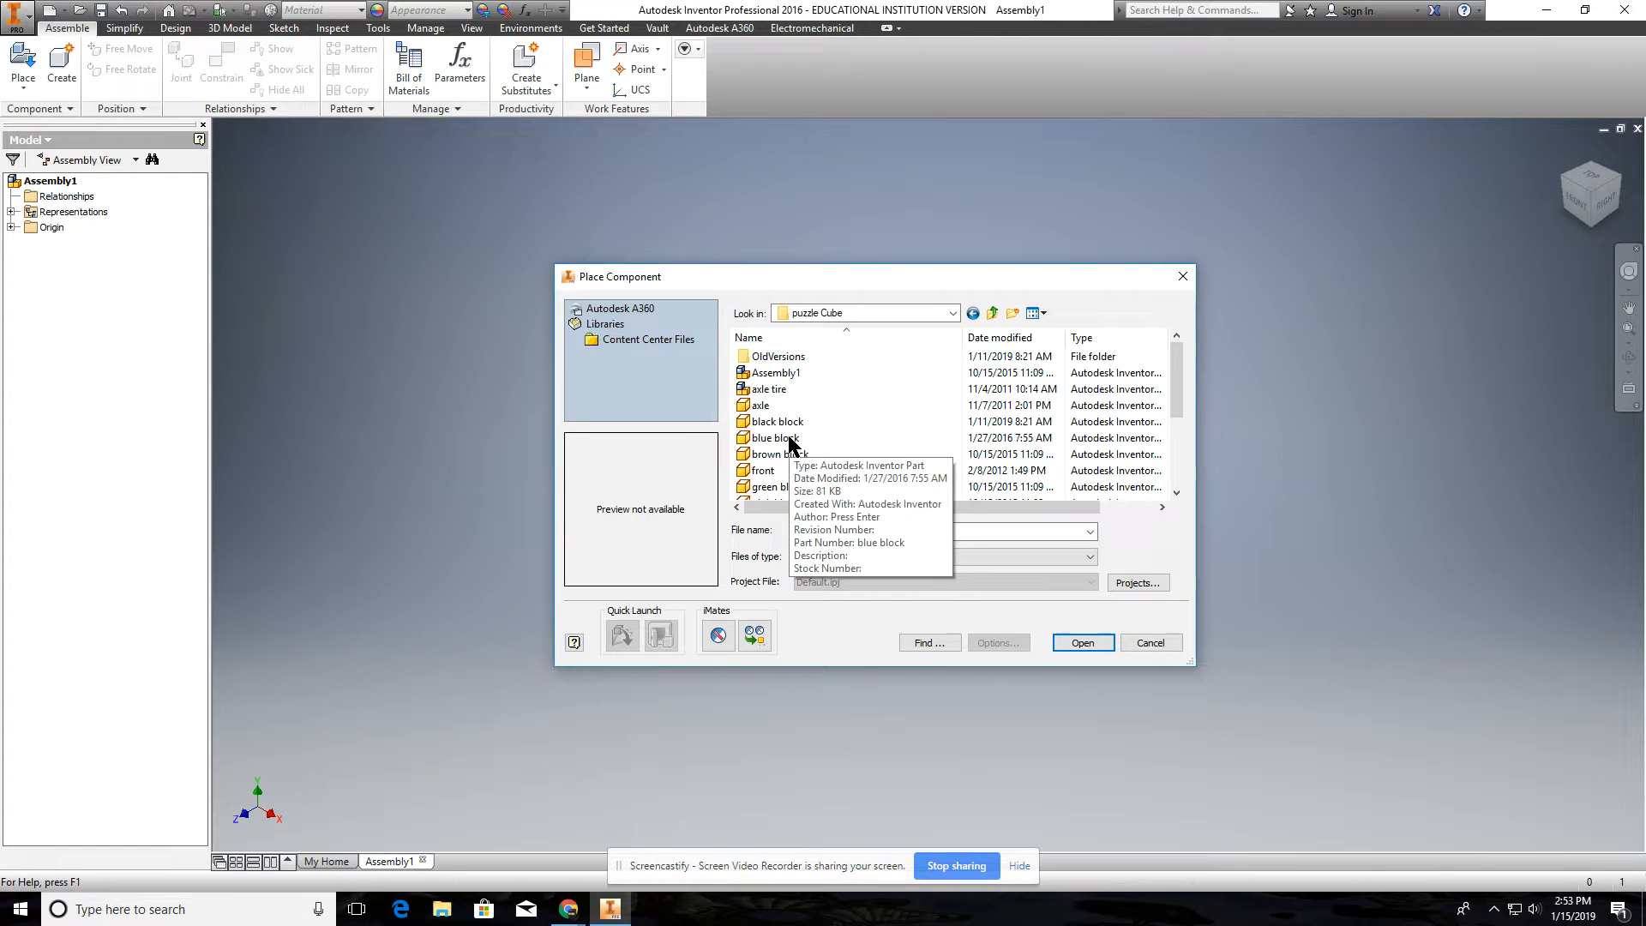
pyautogui.click(778, 376)
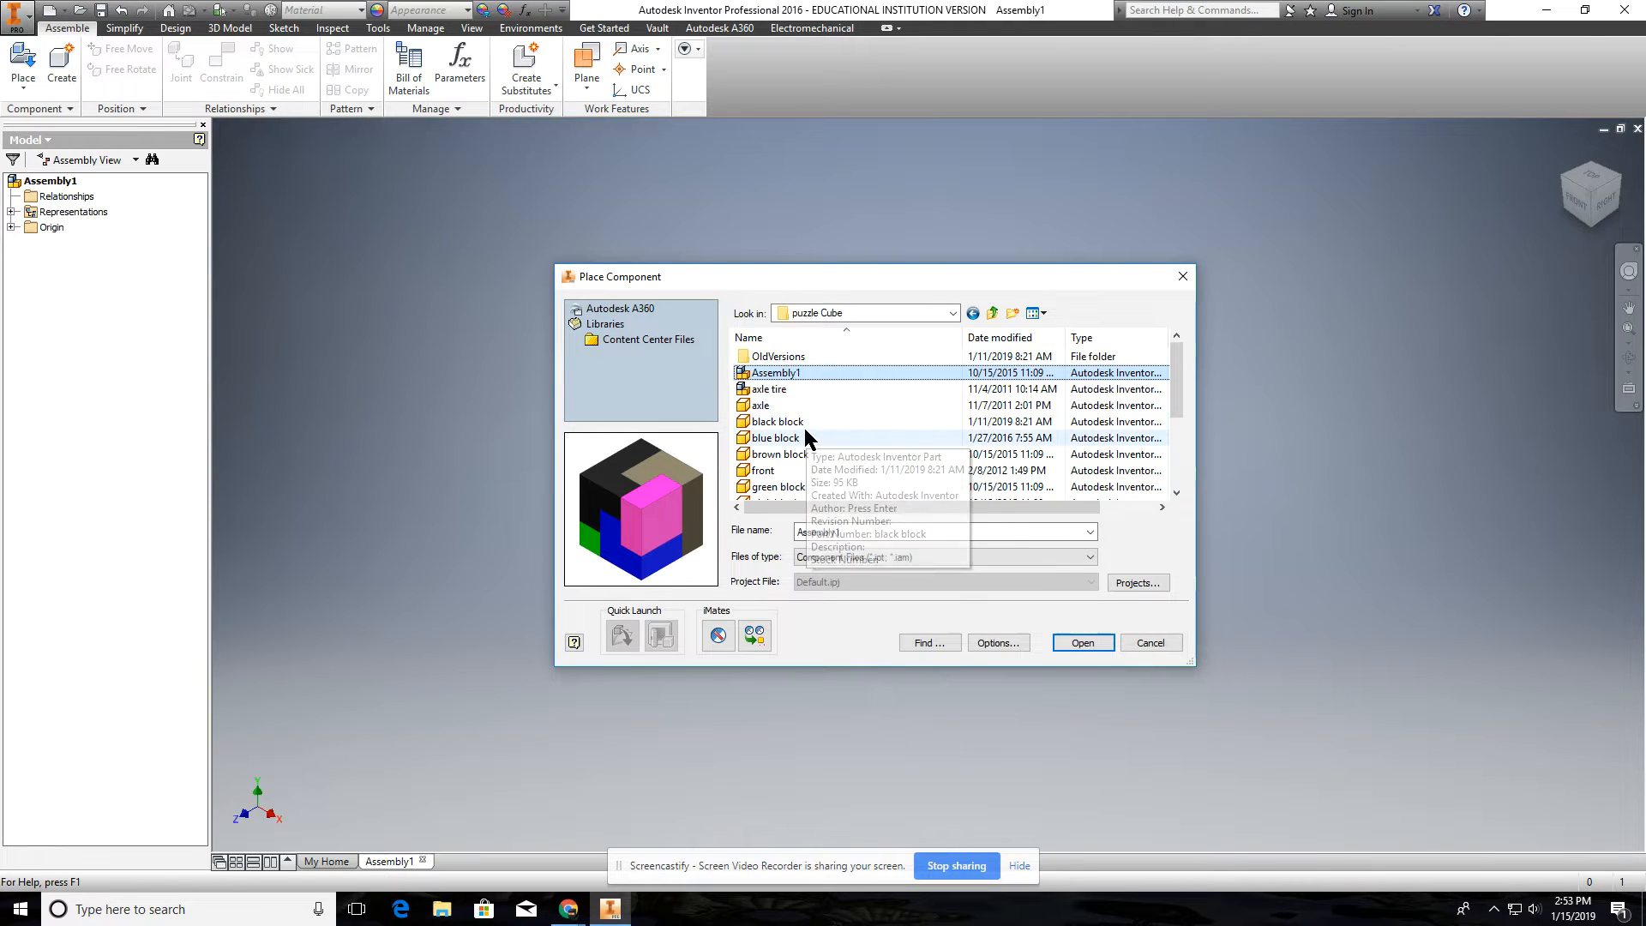
pyautogui.doubleClick(790, 373)
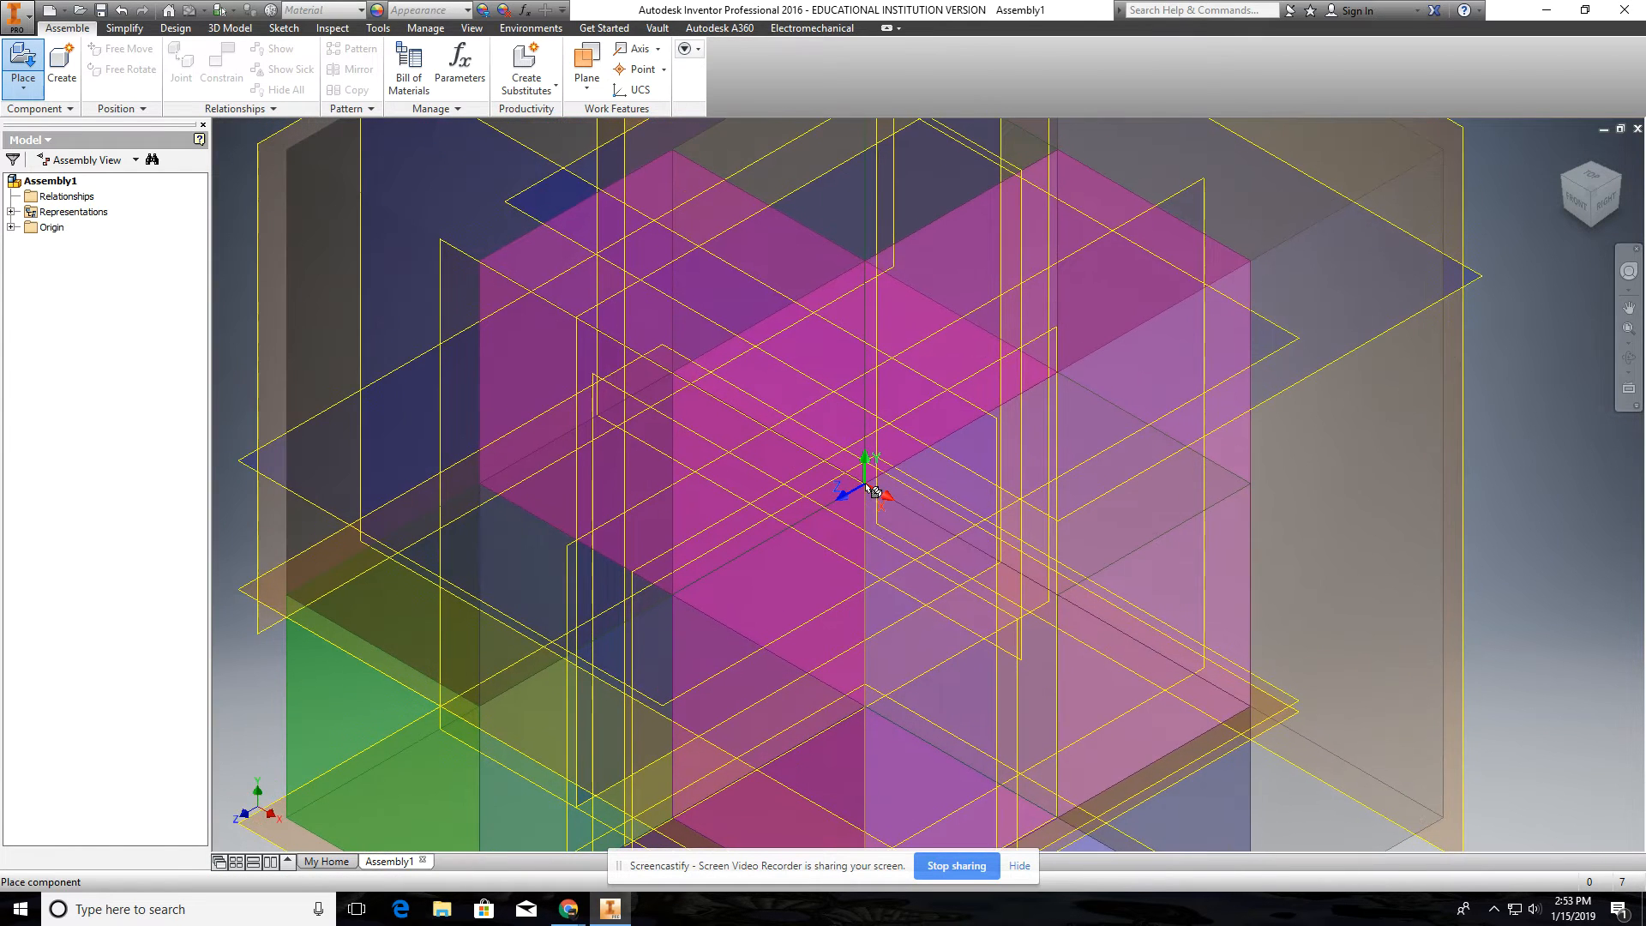
pyautogui.click(864, 486)
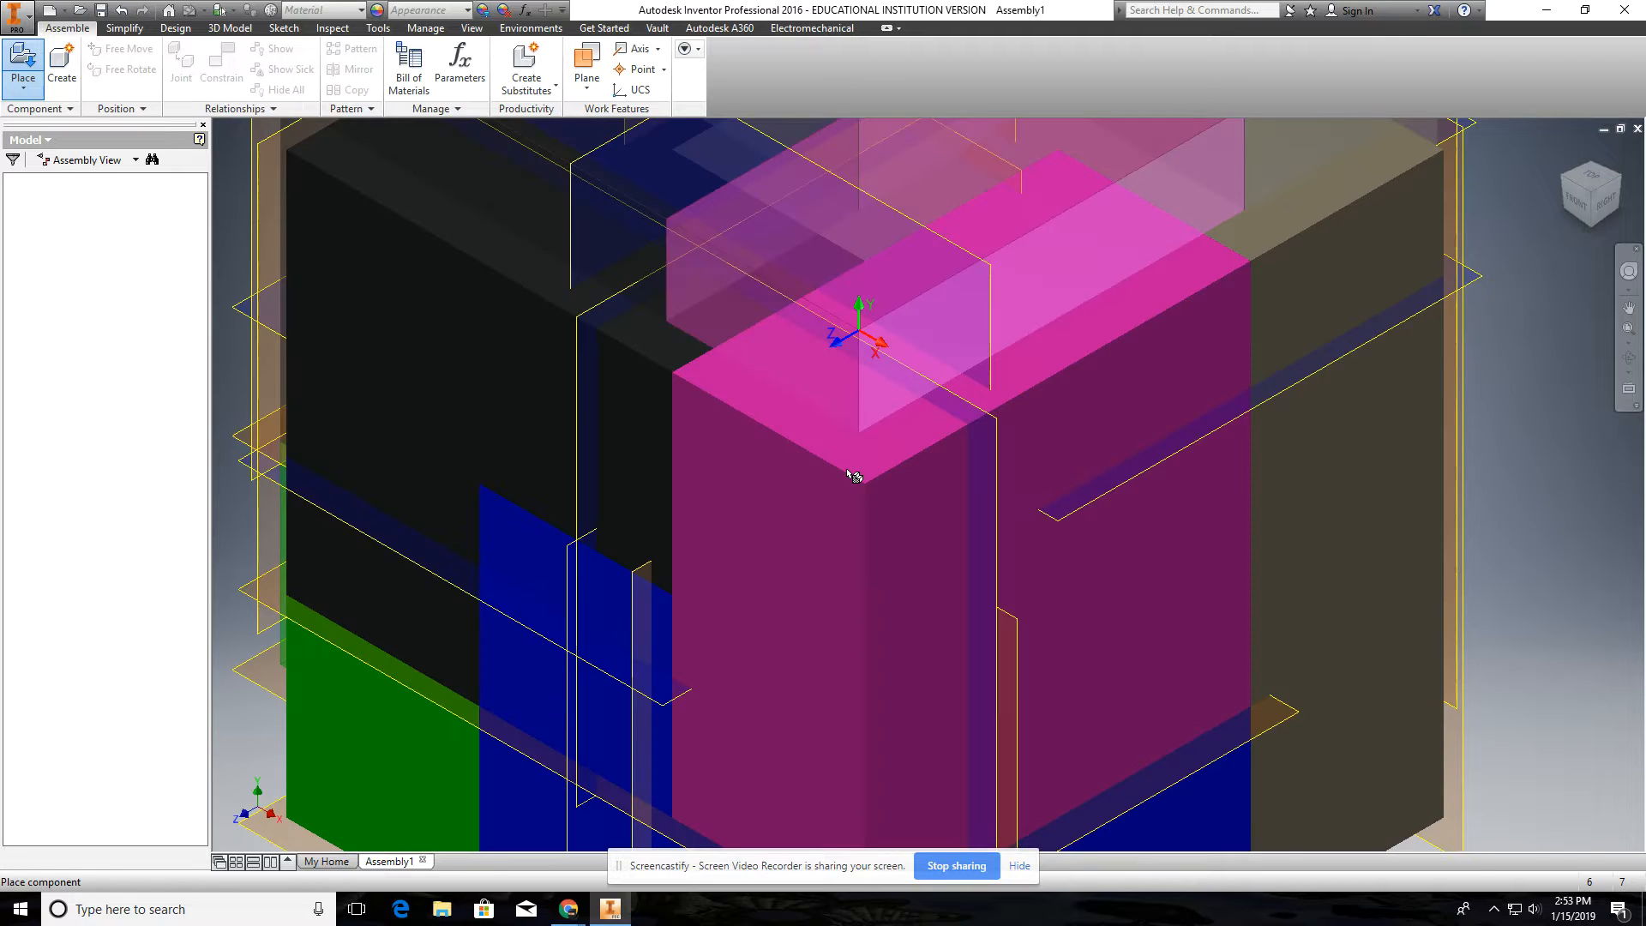
pyautogui.press('Escape')
pyautogui.scroll(4, 846, 470)
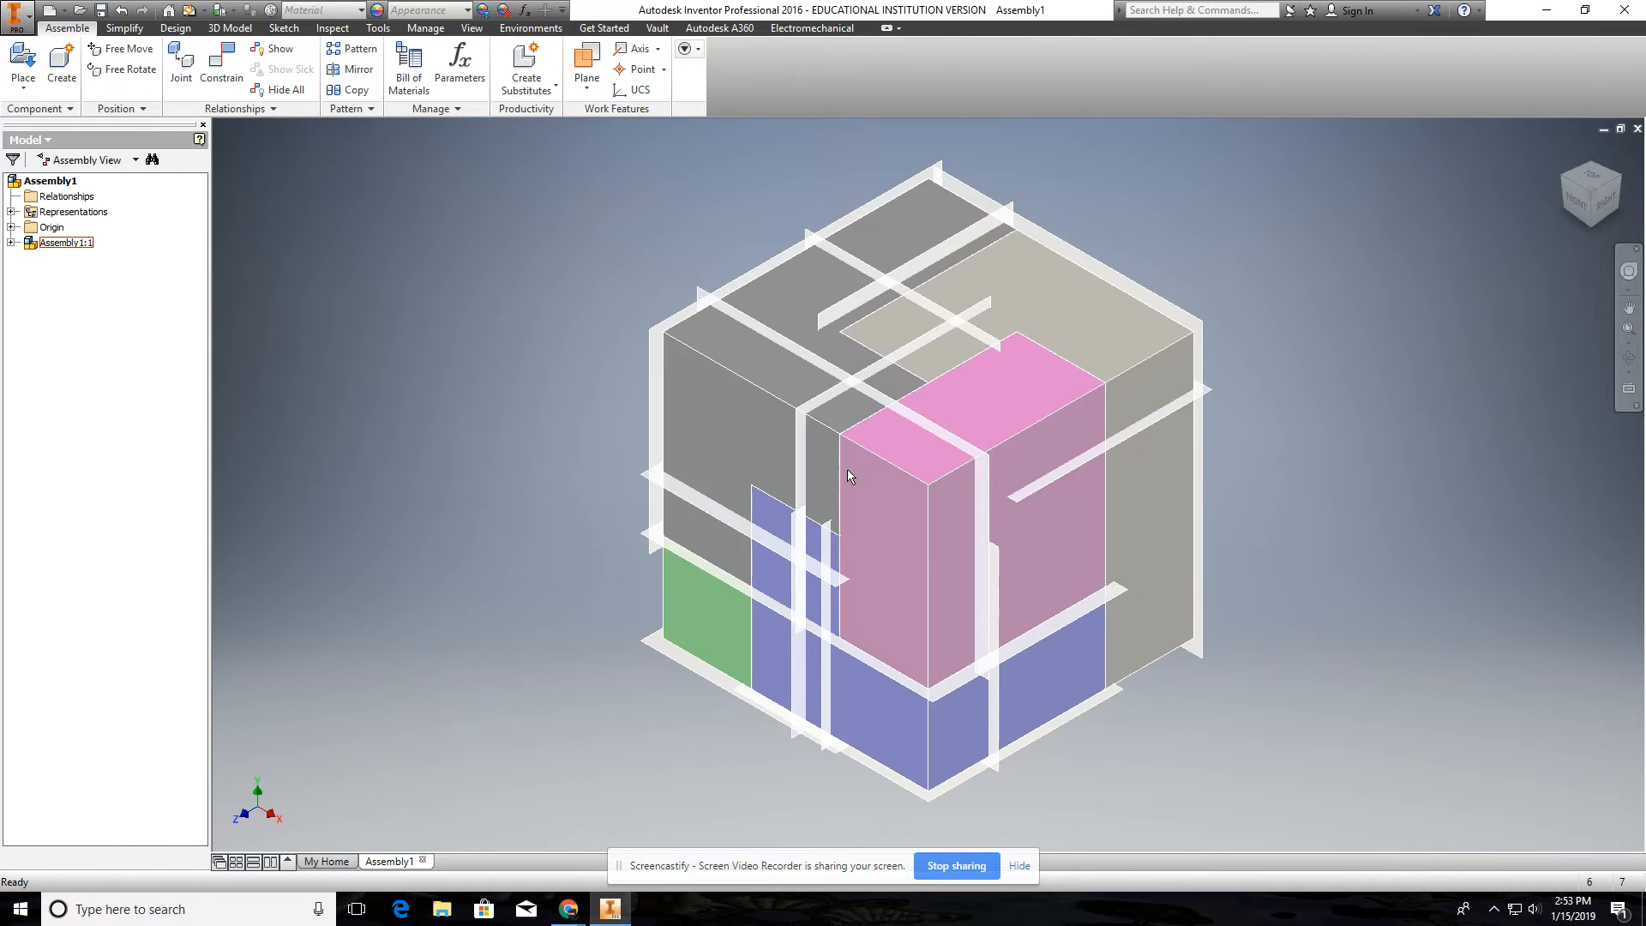
pyautogui.scroll(-6, 847, 470)
pyautogui.scroll(7, 847, 470)
pyautogui.scroll(5, 847, 469)
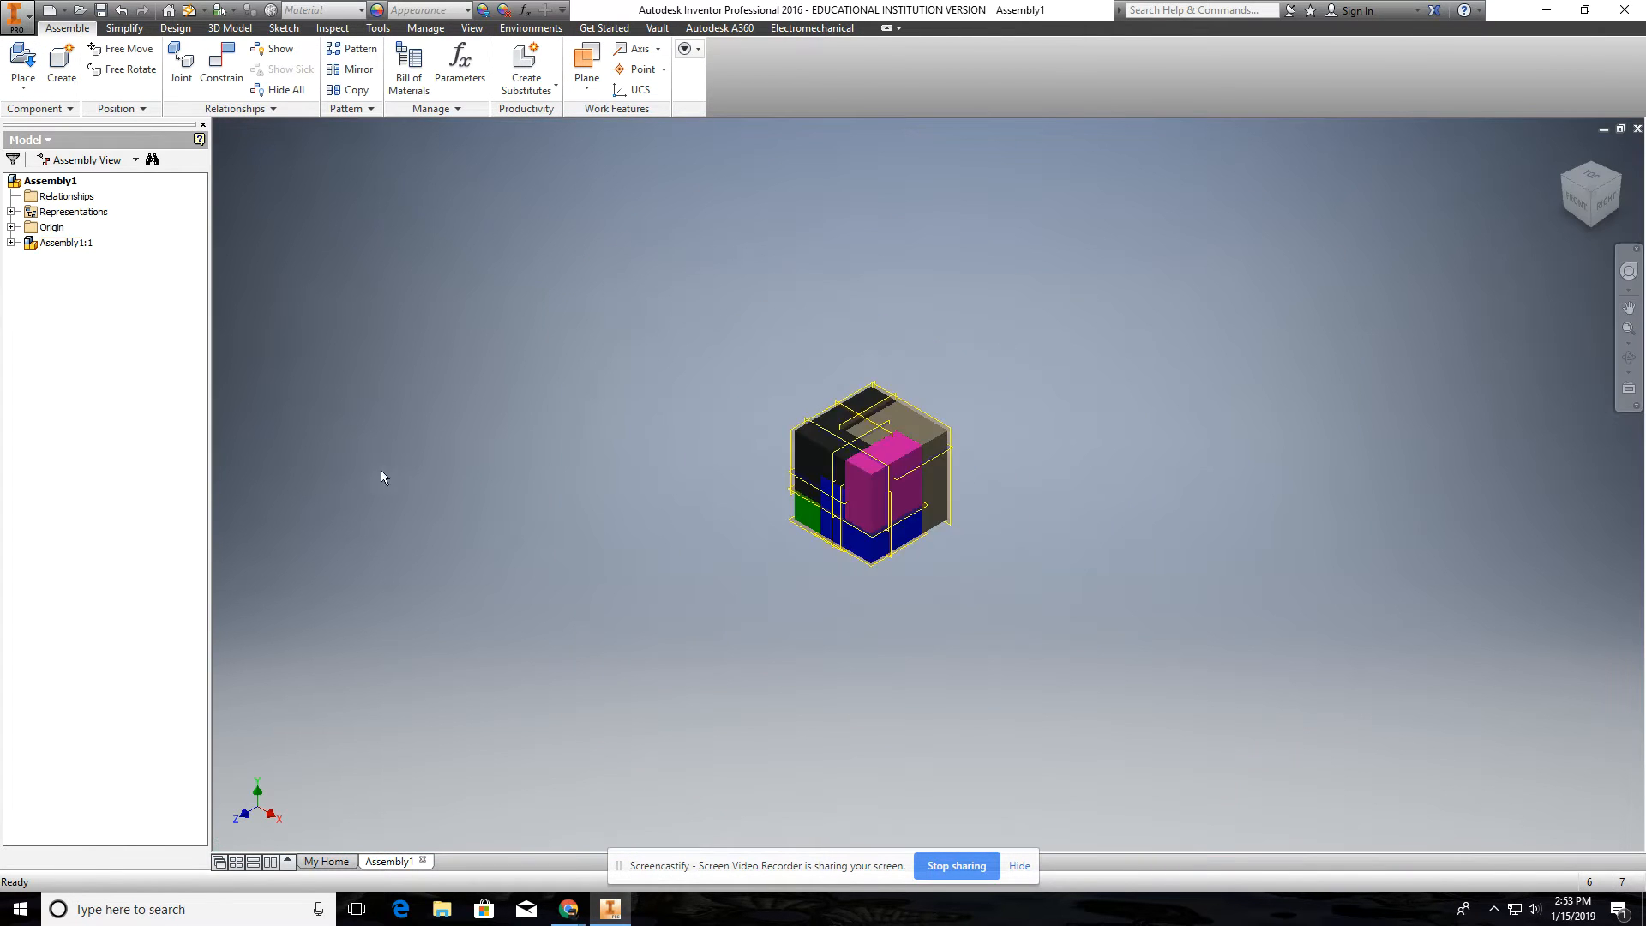
# Step: Create a second assembly from the Standard (in).iam template and place one black block in it
pyautogui.click(50, 10)
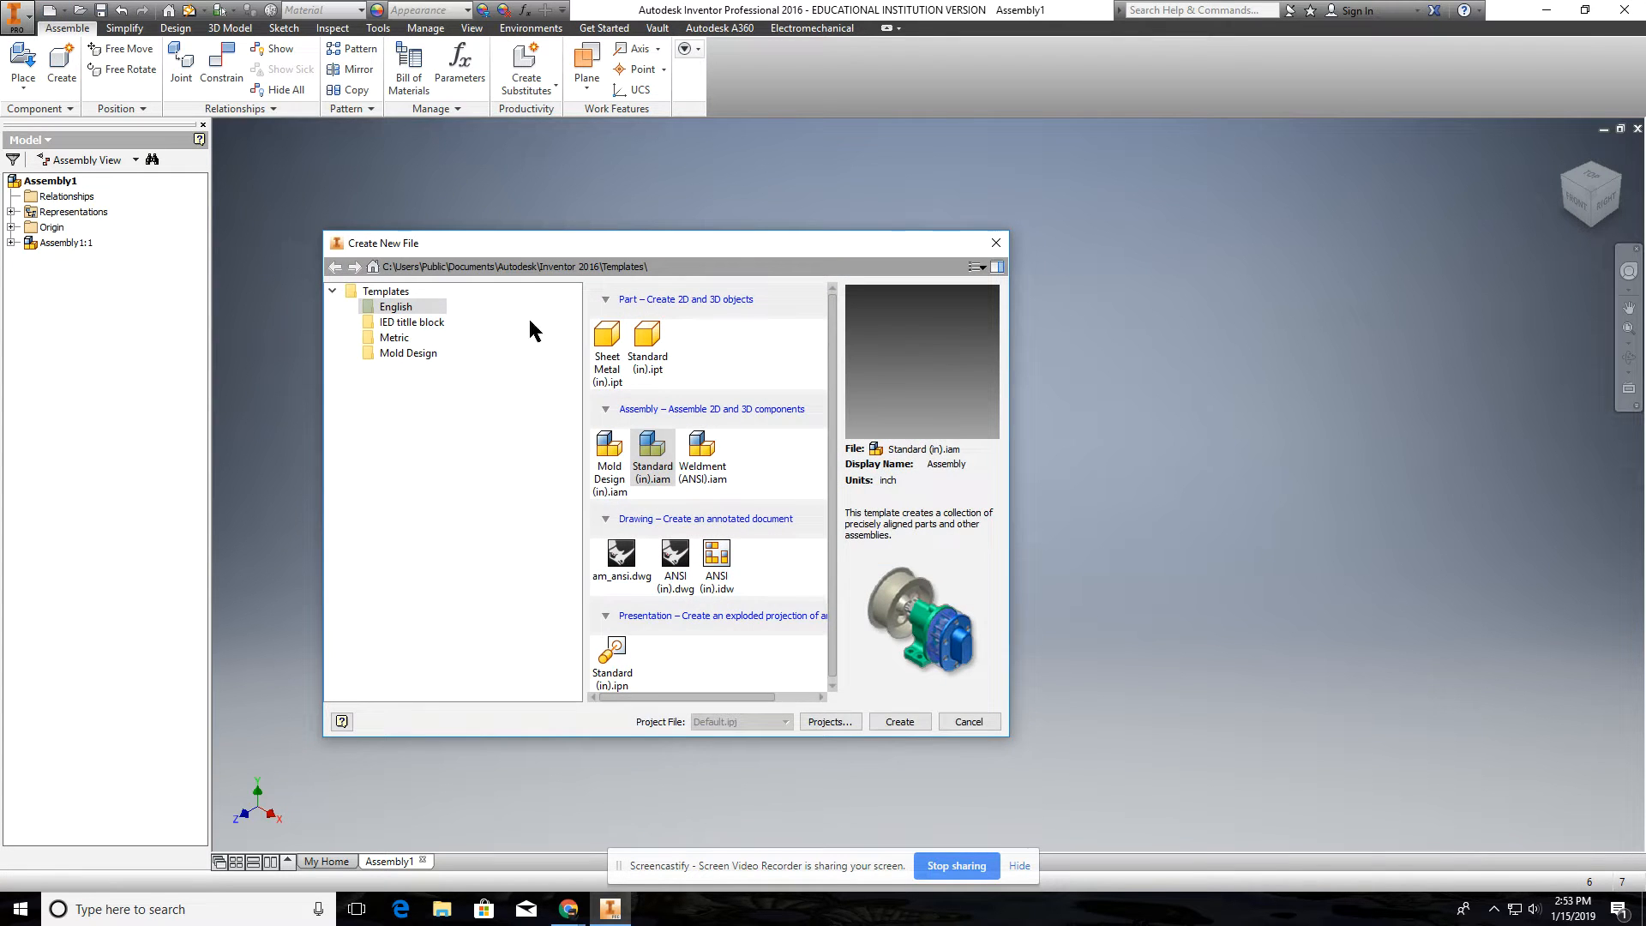
pyautogui.doubleClick(652, 453)
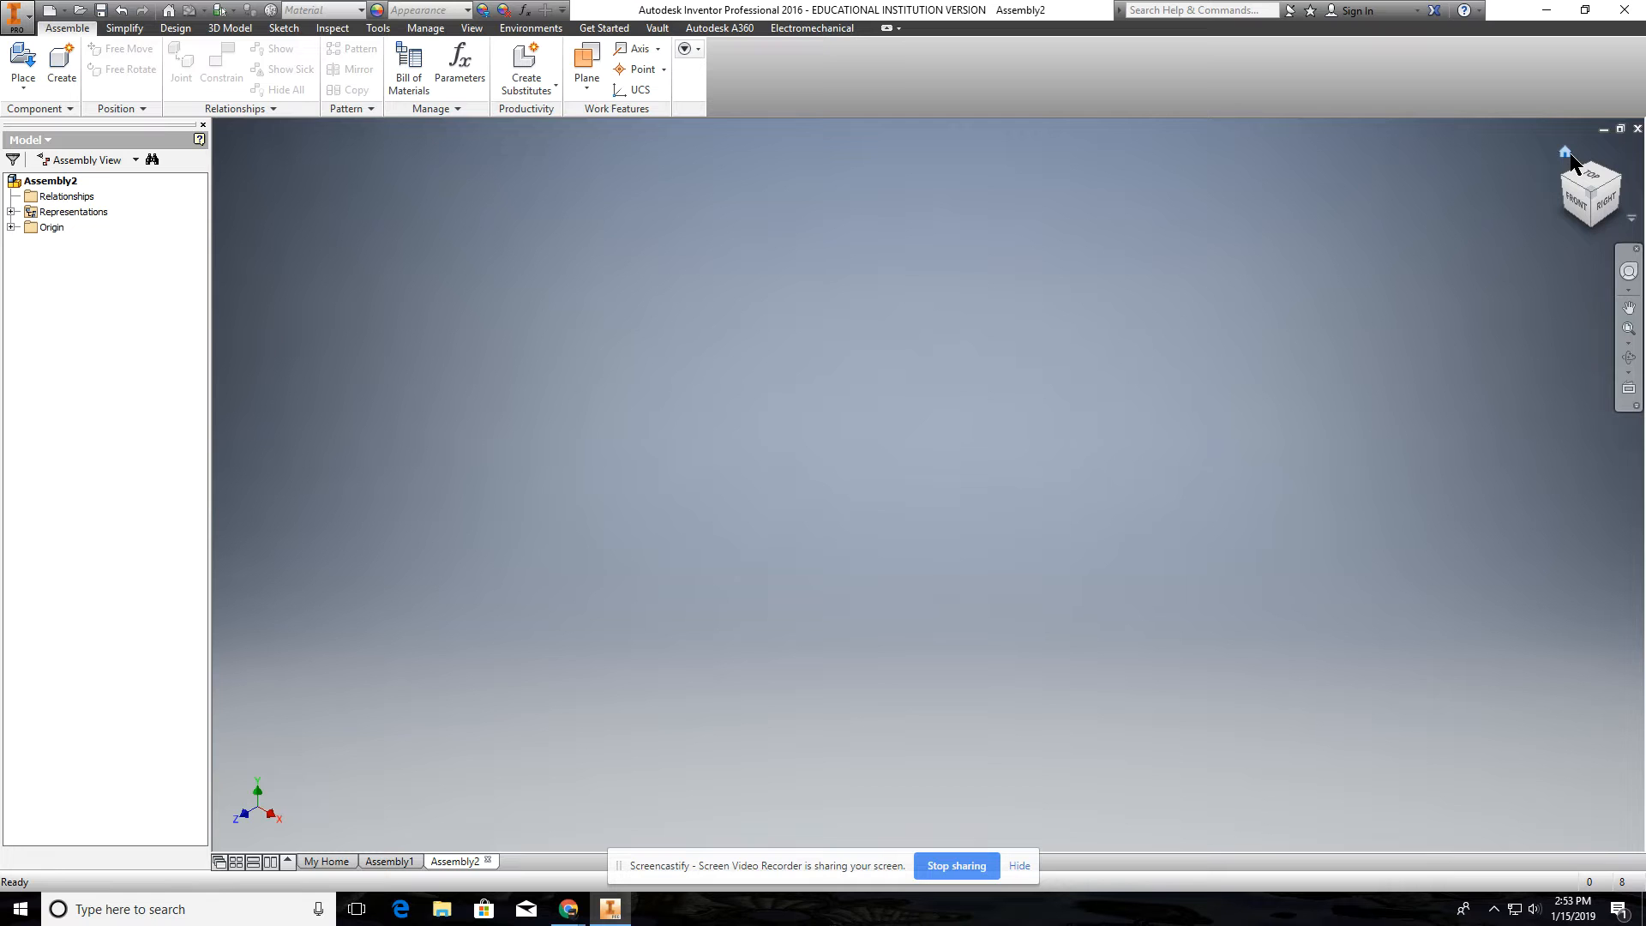
pyautogui.click(20, 74)
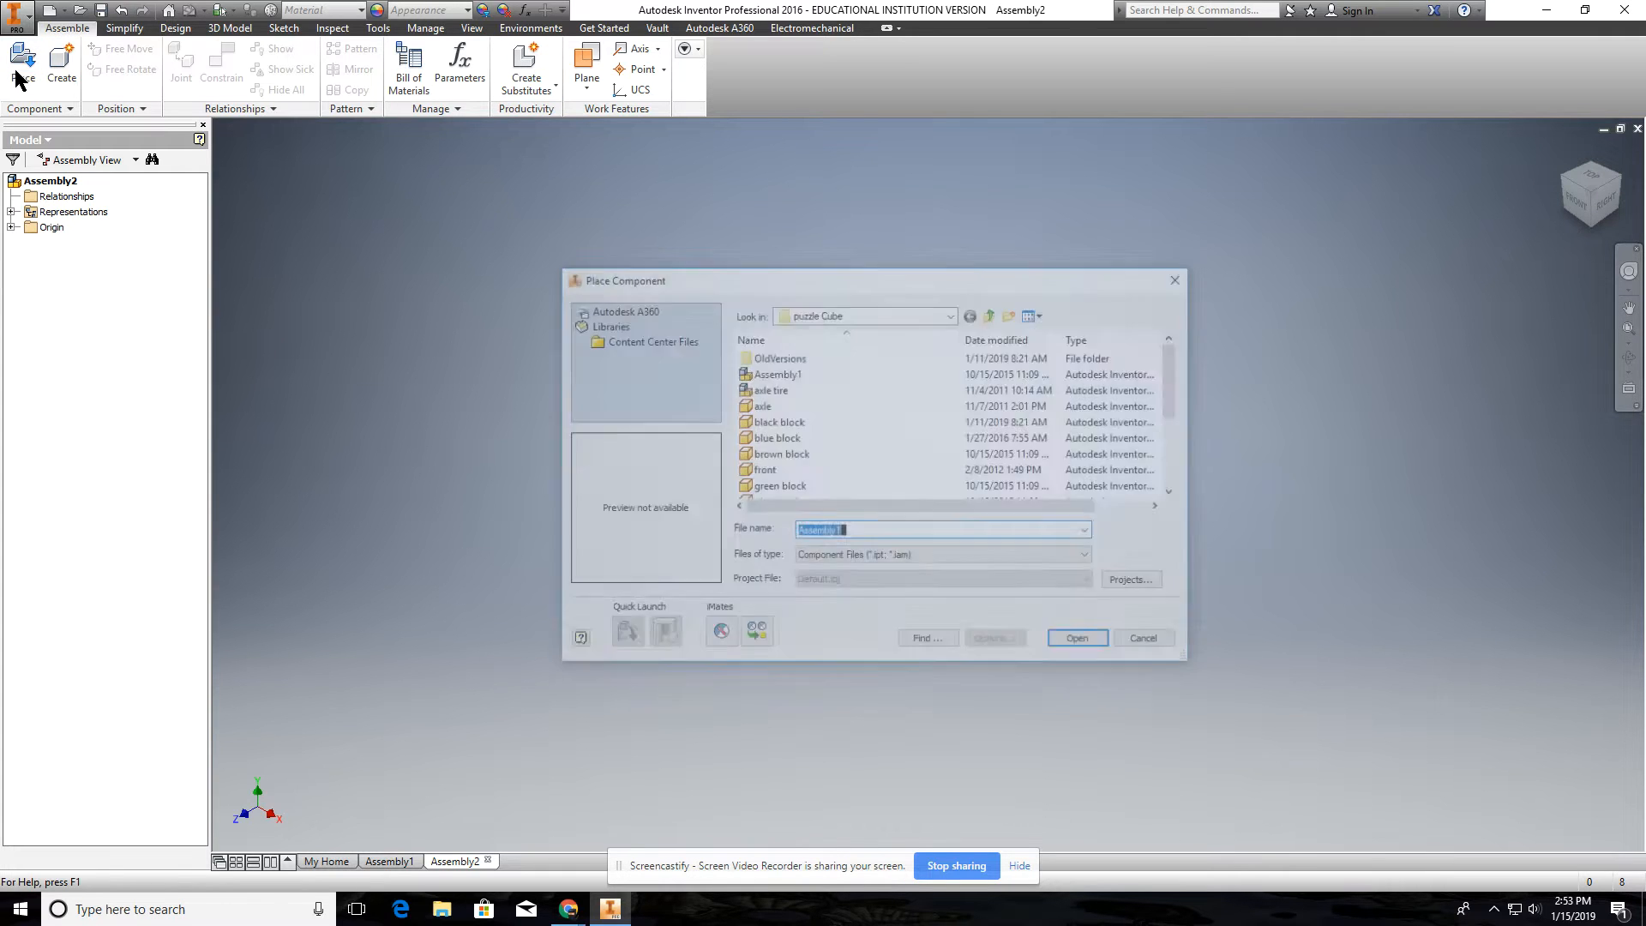
pyautogui.doubleClick(796, 421)
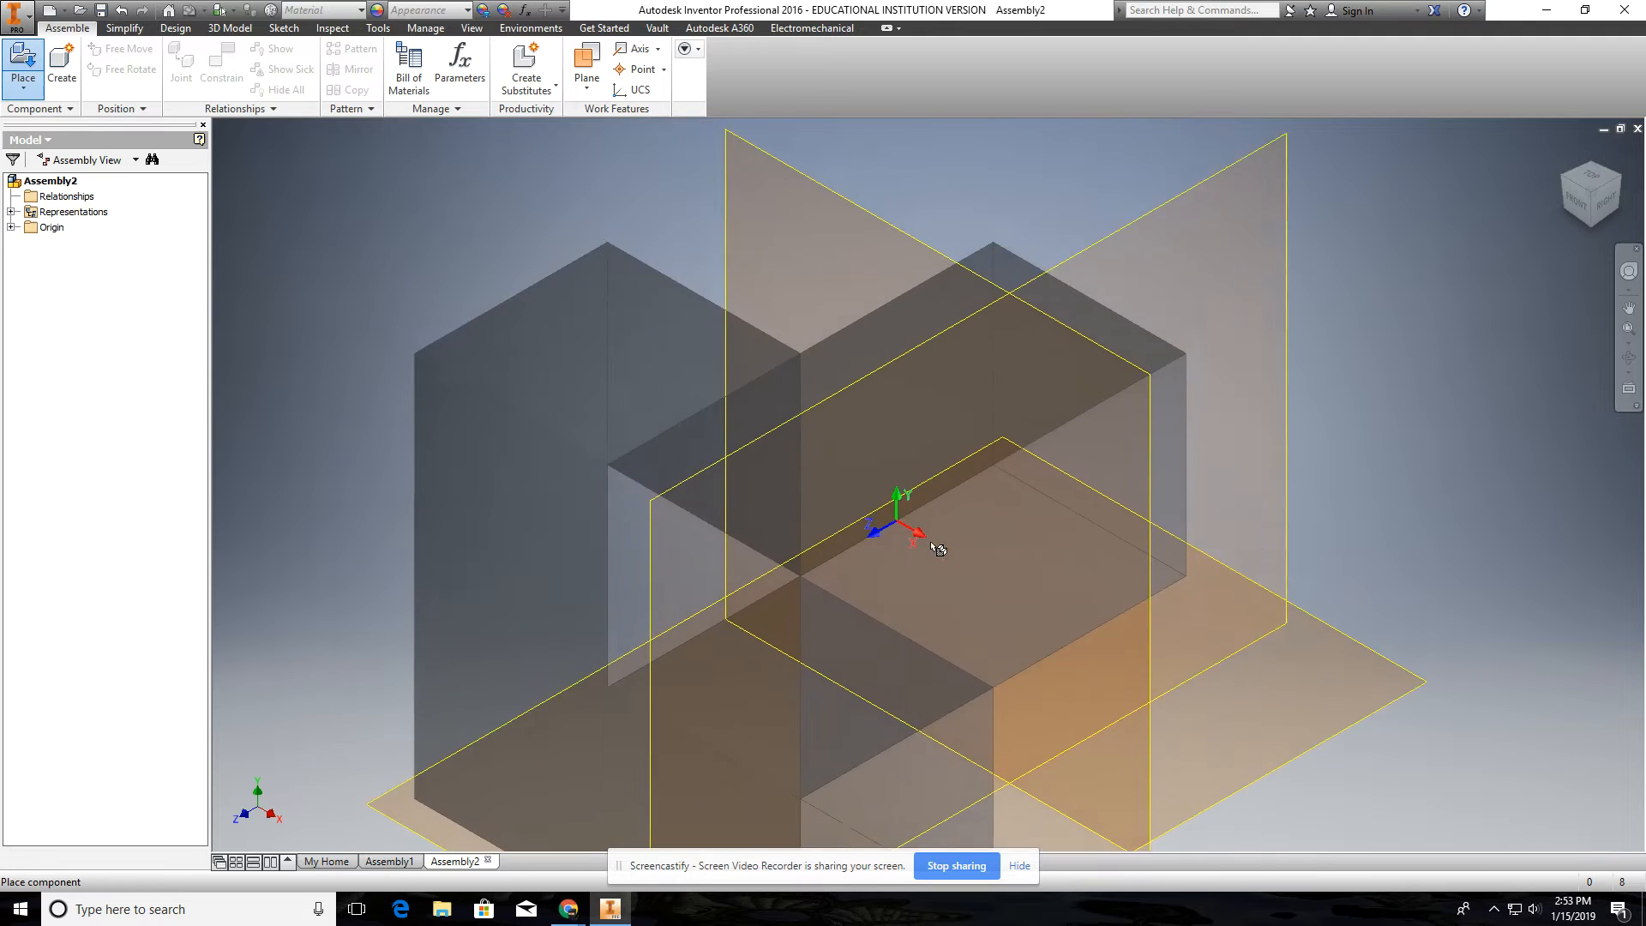
pyautogui.scroll(-10, 802, 465)
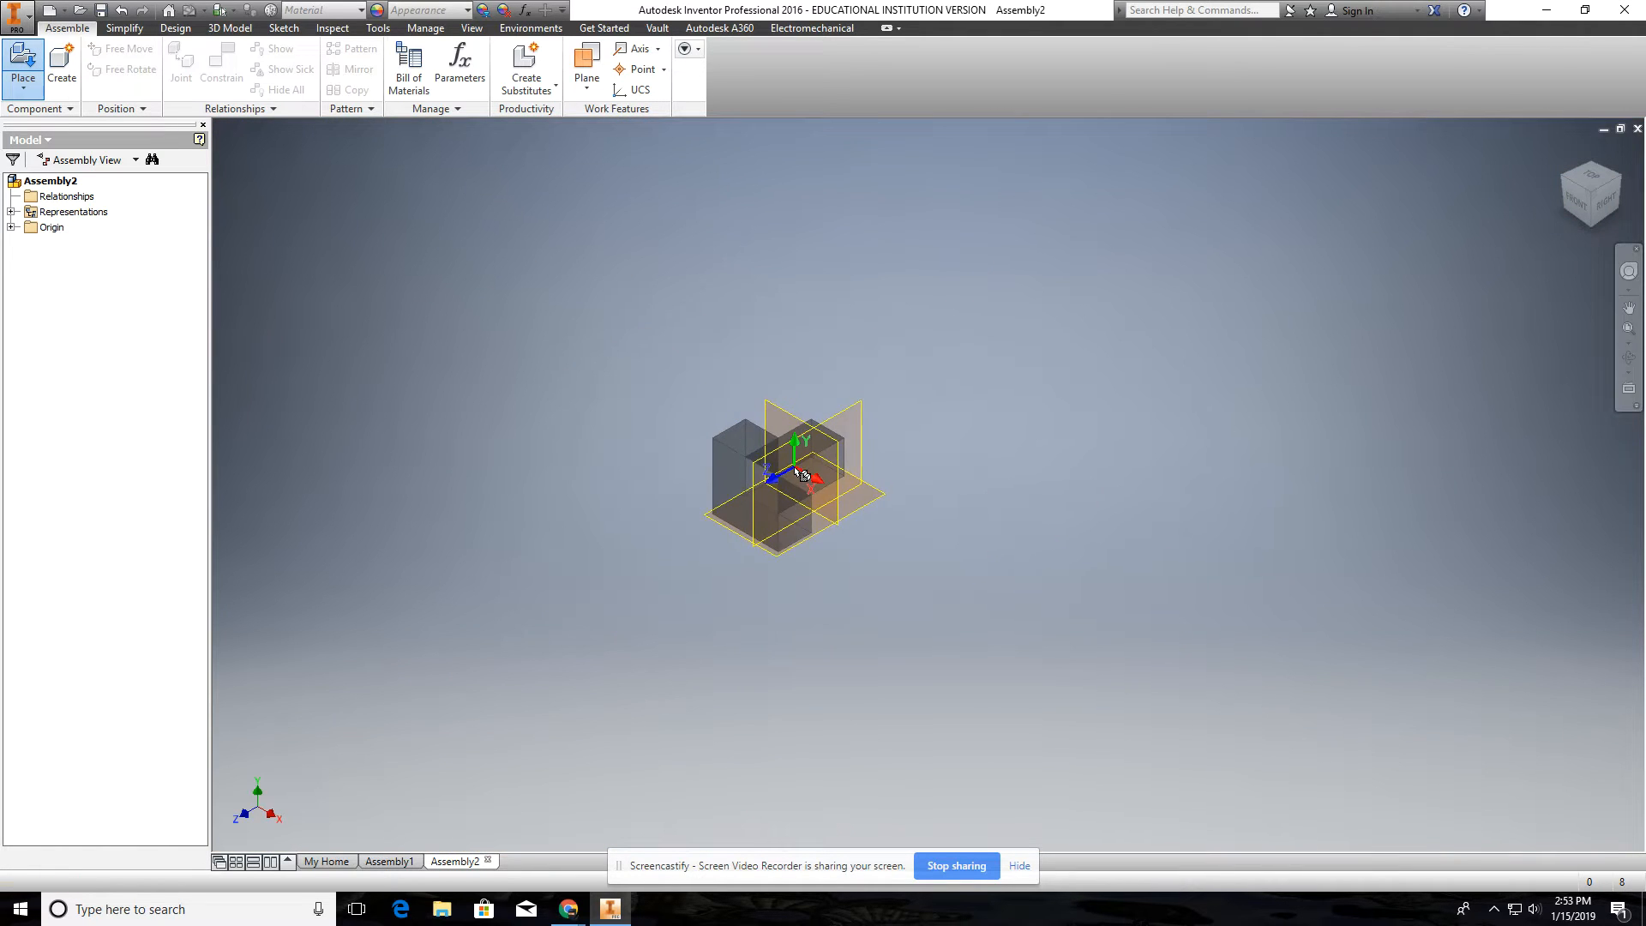
pyautogui.click(743, 494)
pyautogui.scroll(5, 911, 364)
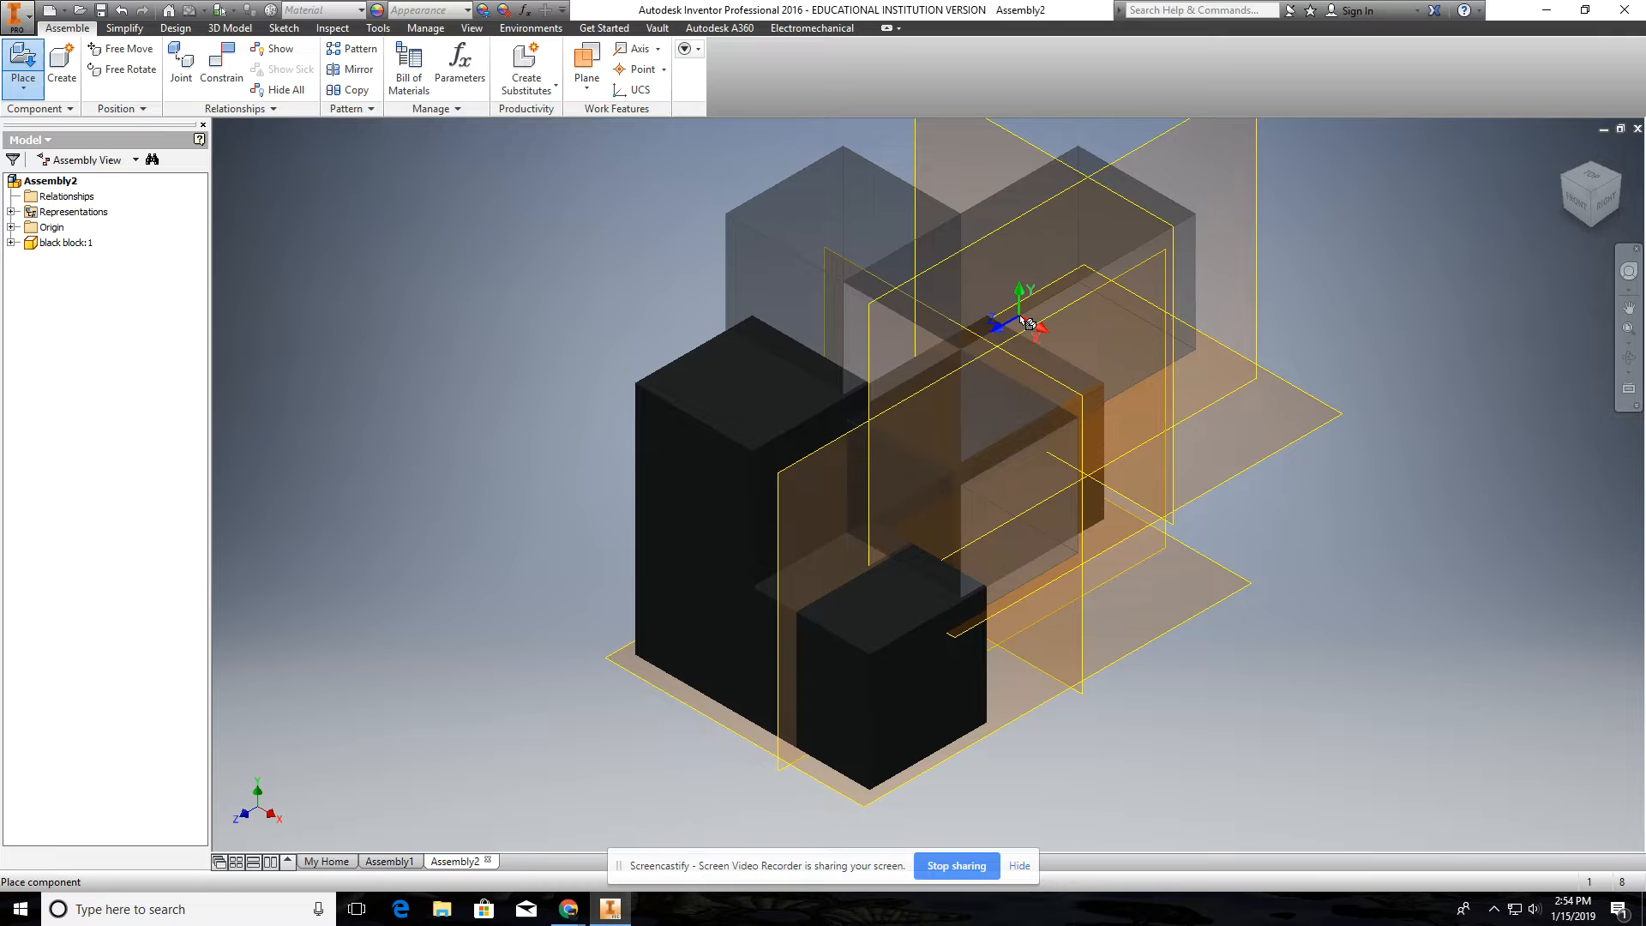
pyautogui.press('Escape')
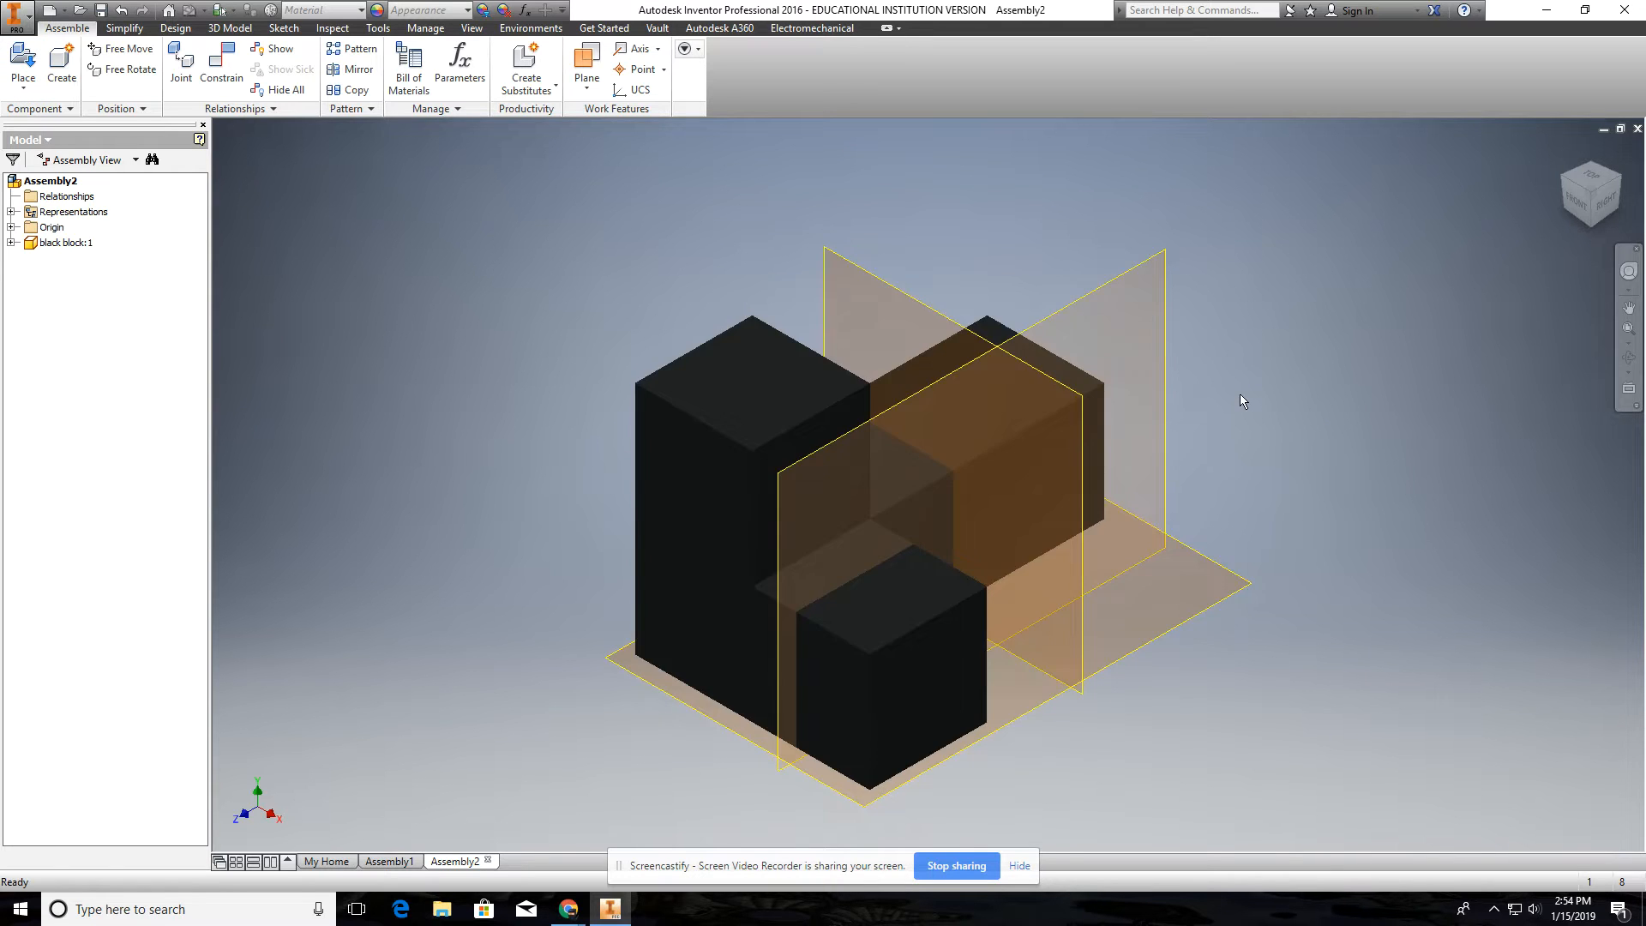
pyautogui.scroll(-4, 1239, 394)
pyautogui.scroll(5, 1240, 394)
pyautogui.moveTo(1239, 393); pyautogui.dragTo(1161, 433, button='middle')
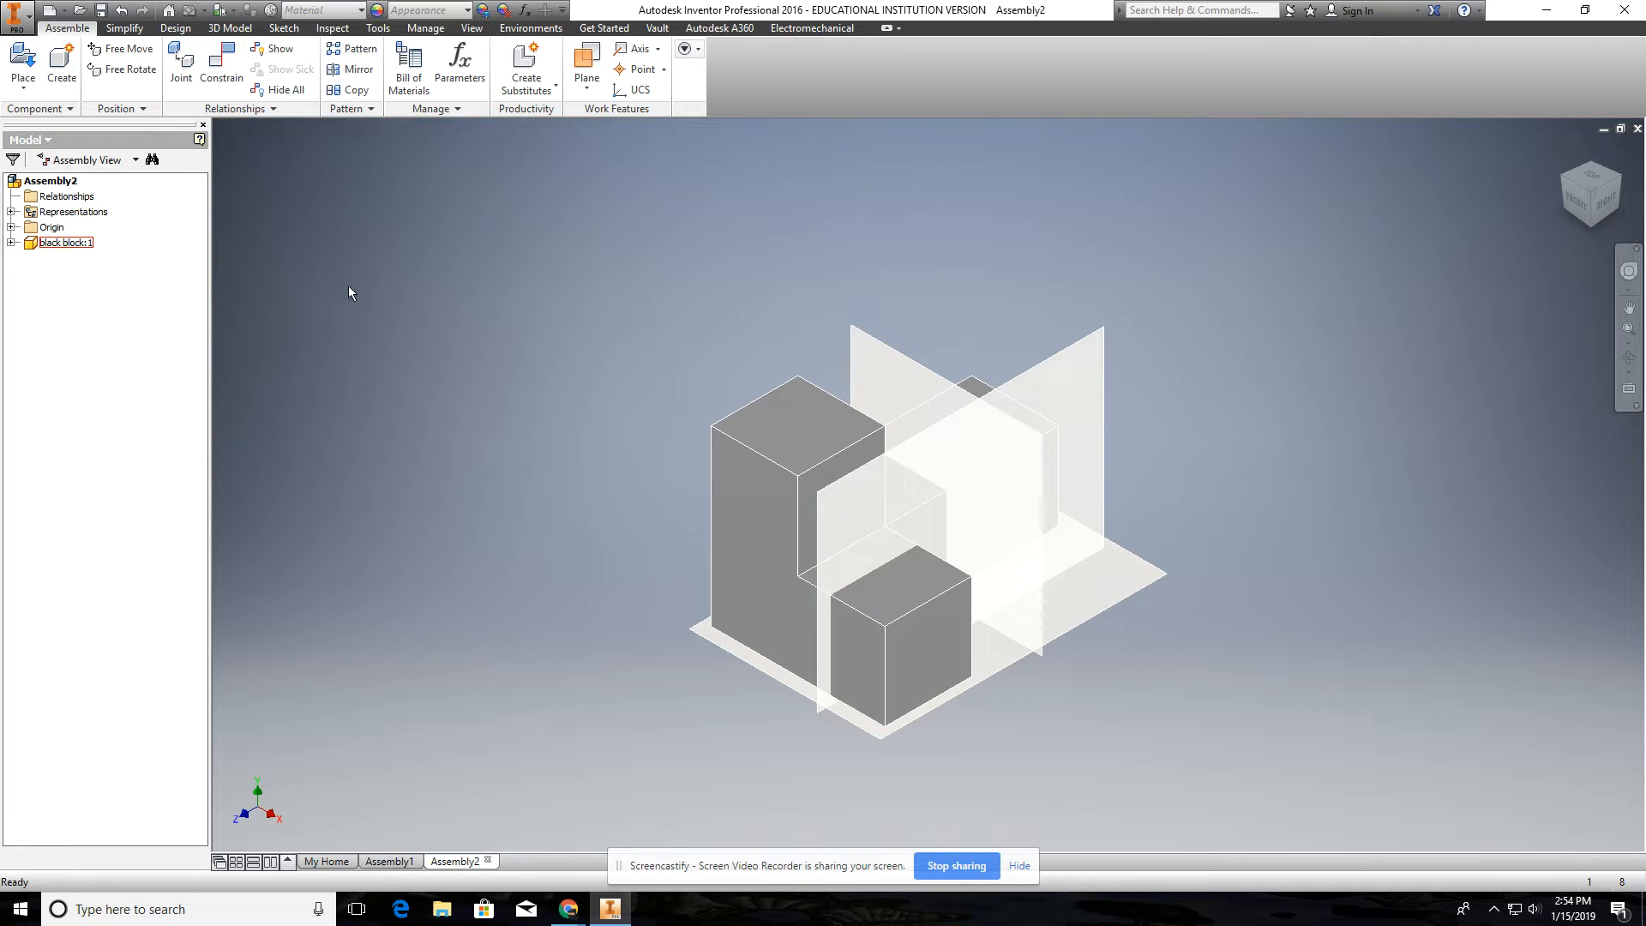
# Step: Expand the black block's origin features and hide its YZ plane
pyautogui.click(11, 243)
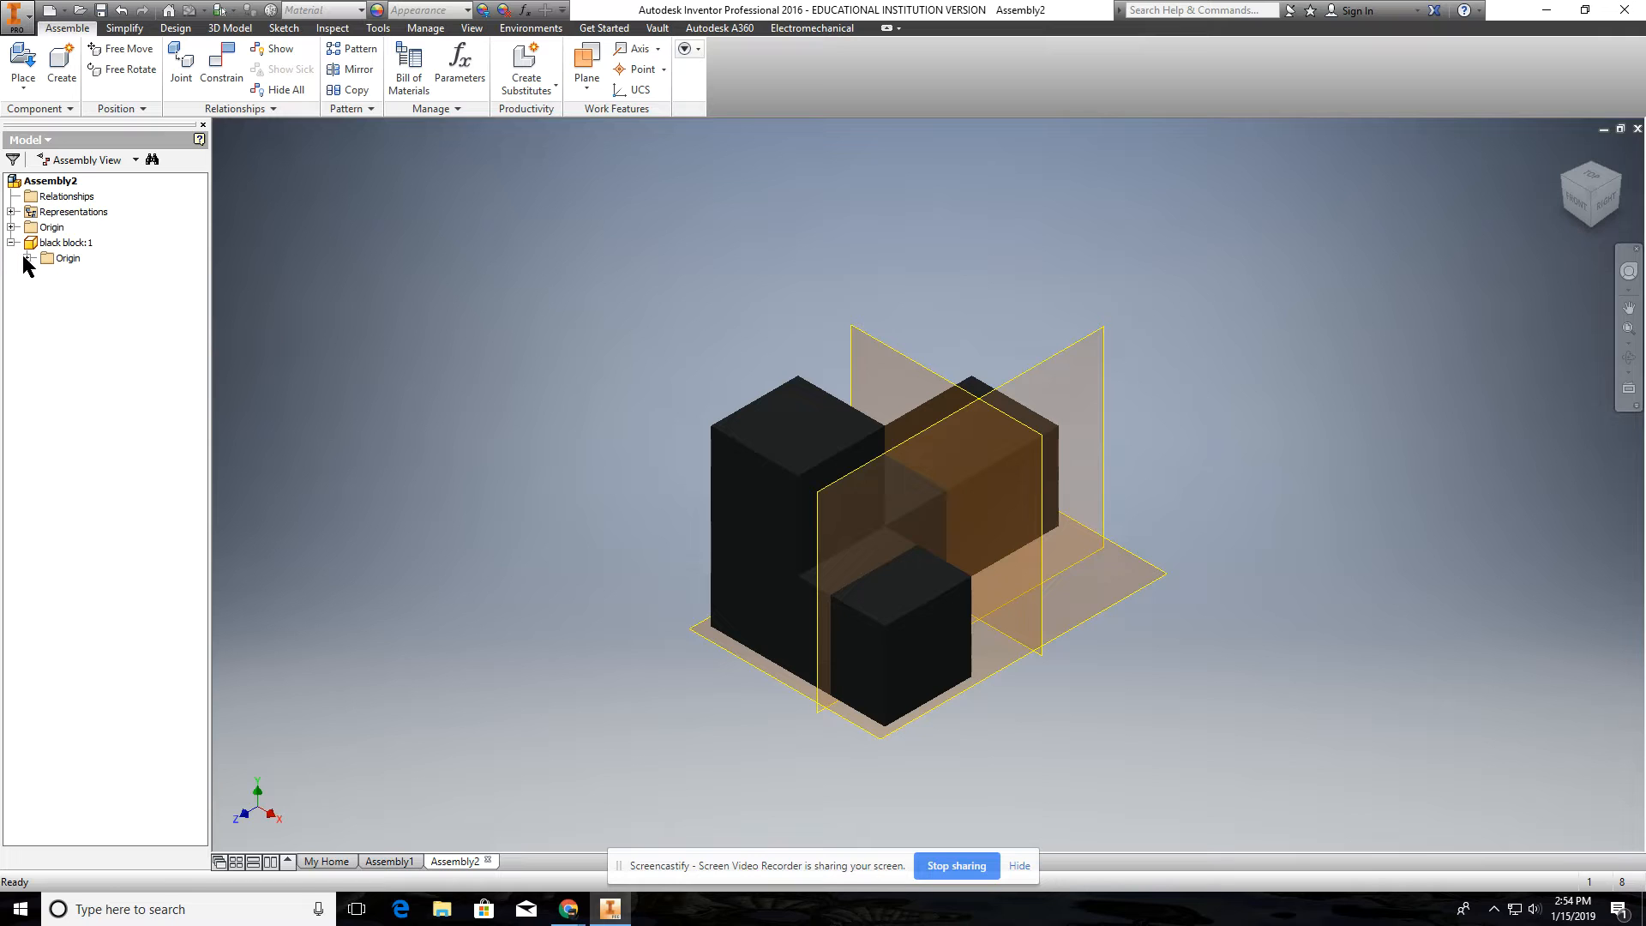
pyautogui.click(27, 257)
pyautogui.click(91, 273)
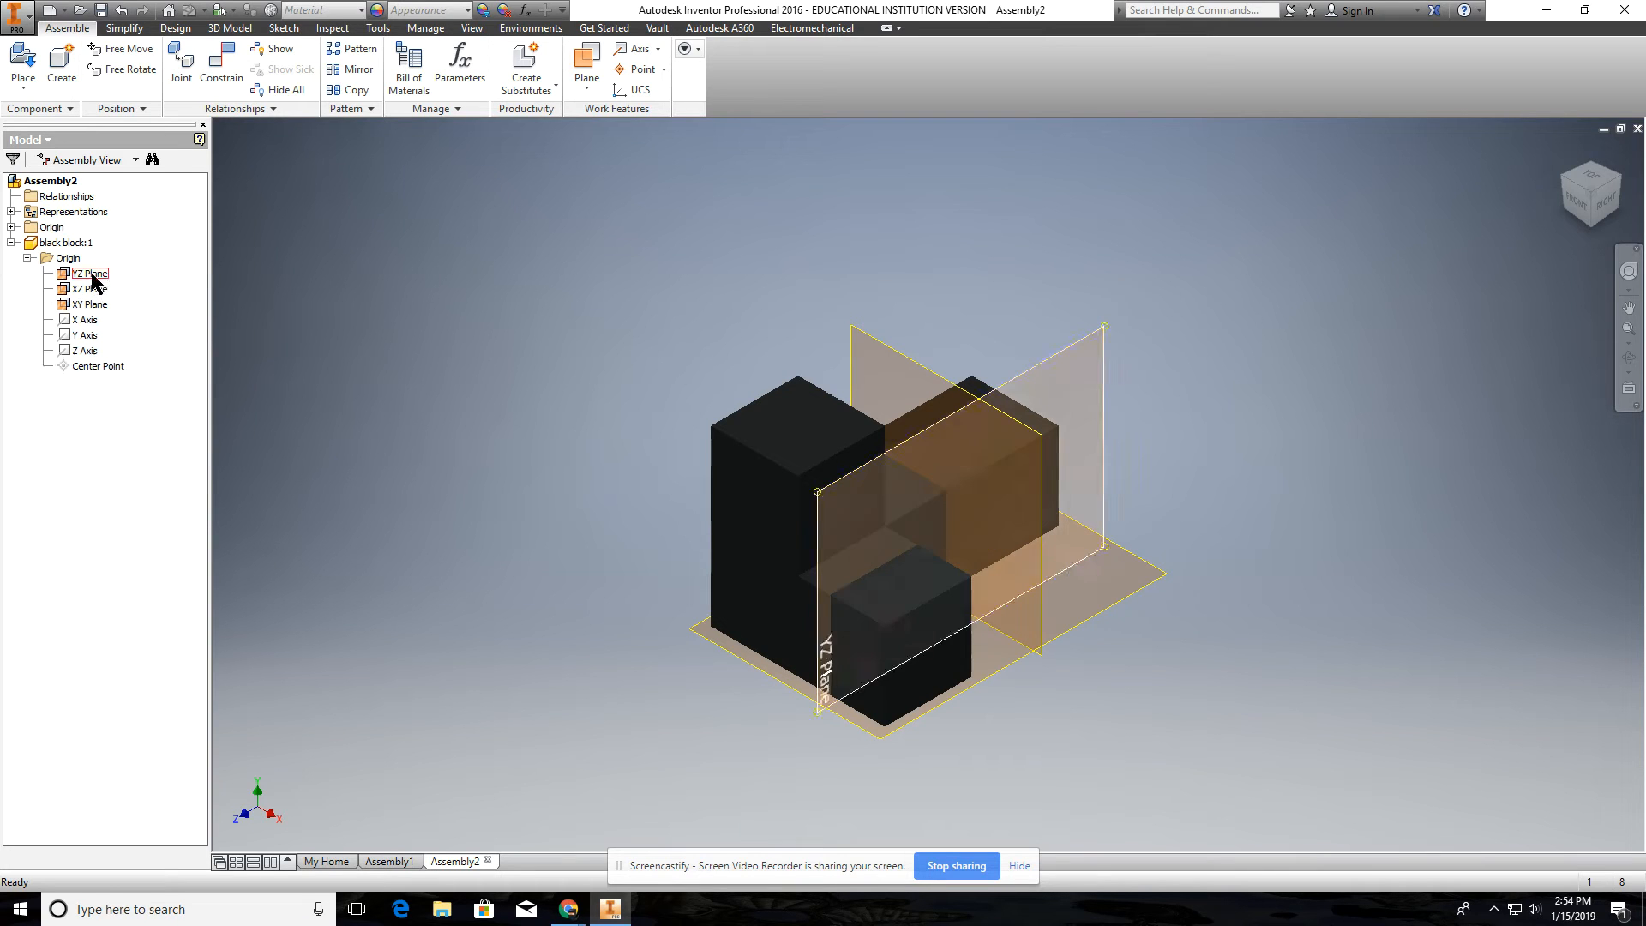
pyautogui.rightClick(98, 276)
pyautogui.click(98, 275)
pyautogui.rightClick(98, 275)
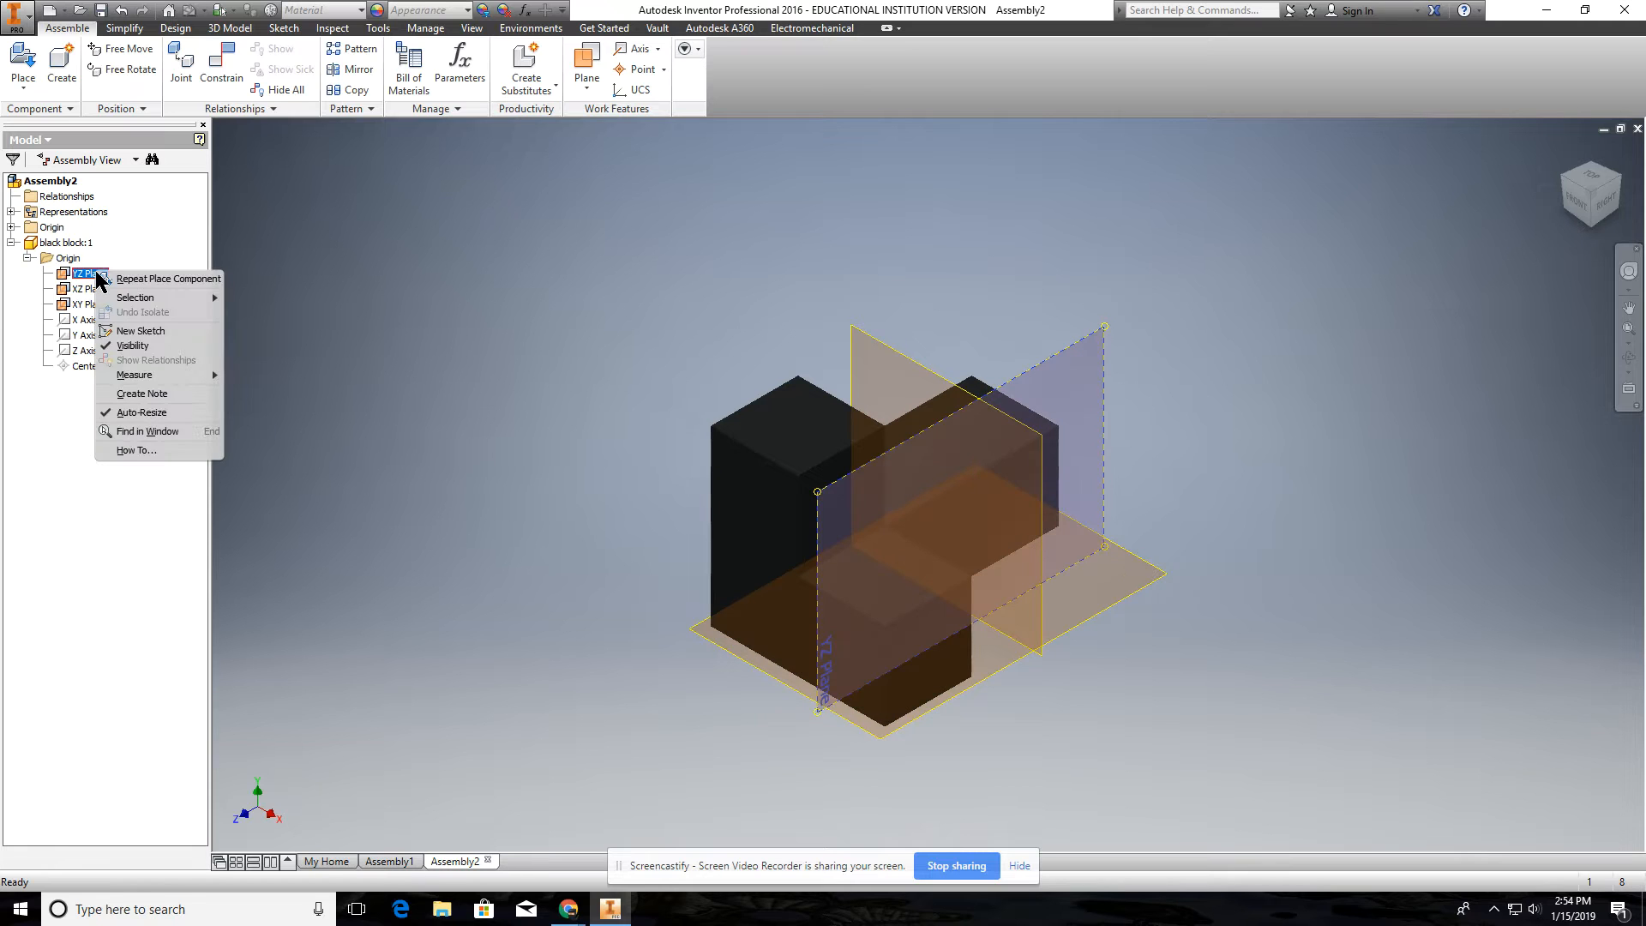
pyautogui.click(130, 346)
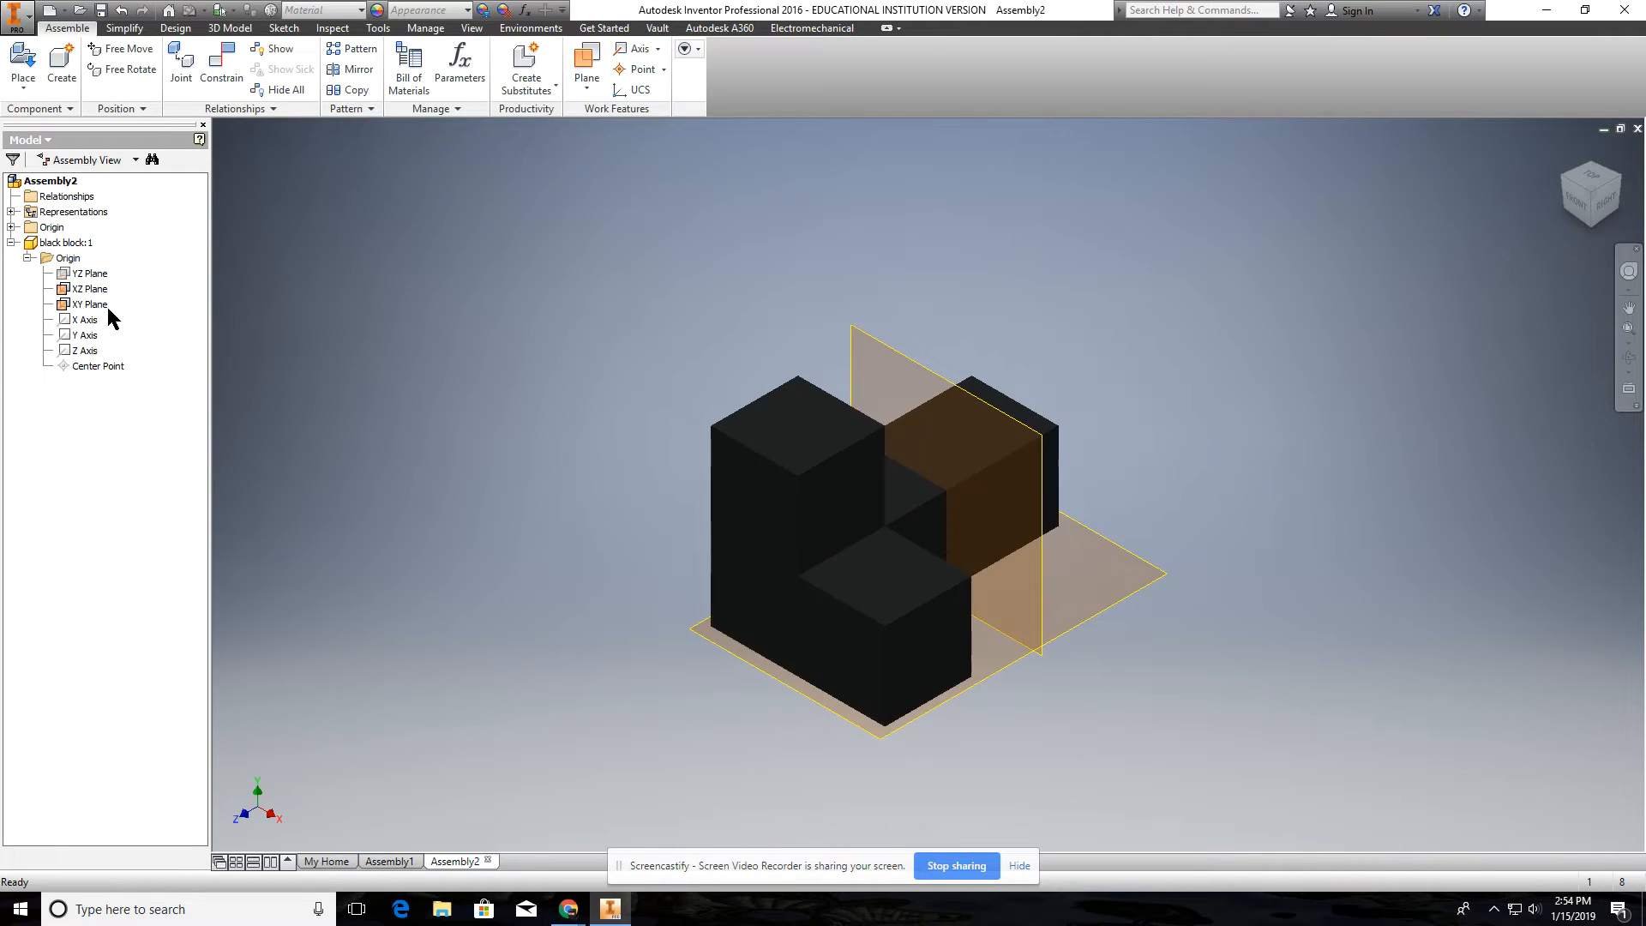
# Step: Hide the black block's XZ and XY origin planes
pyautogui.click(96, 289)
pyautogui.rightClick(96, 289)
pyautogui.click(133, 376)
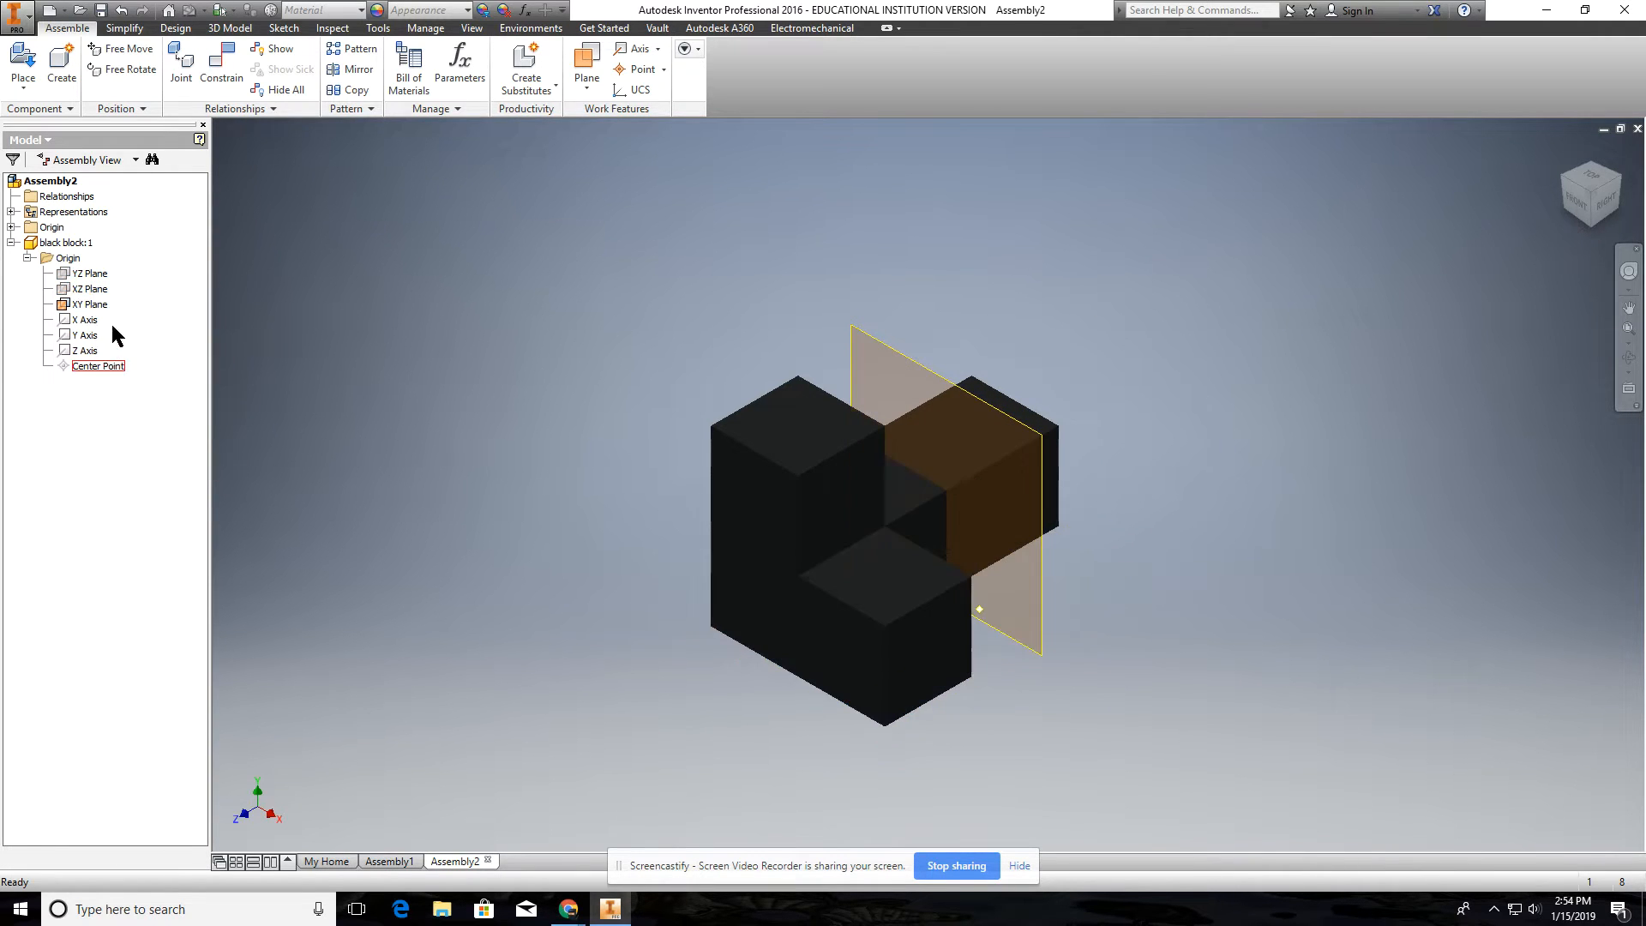
pyautogui.click(90, 307)
pyautogui.rightClick(92, 308)
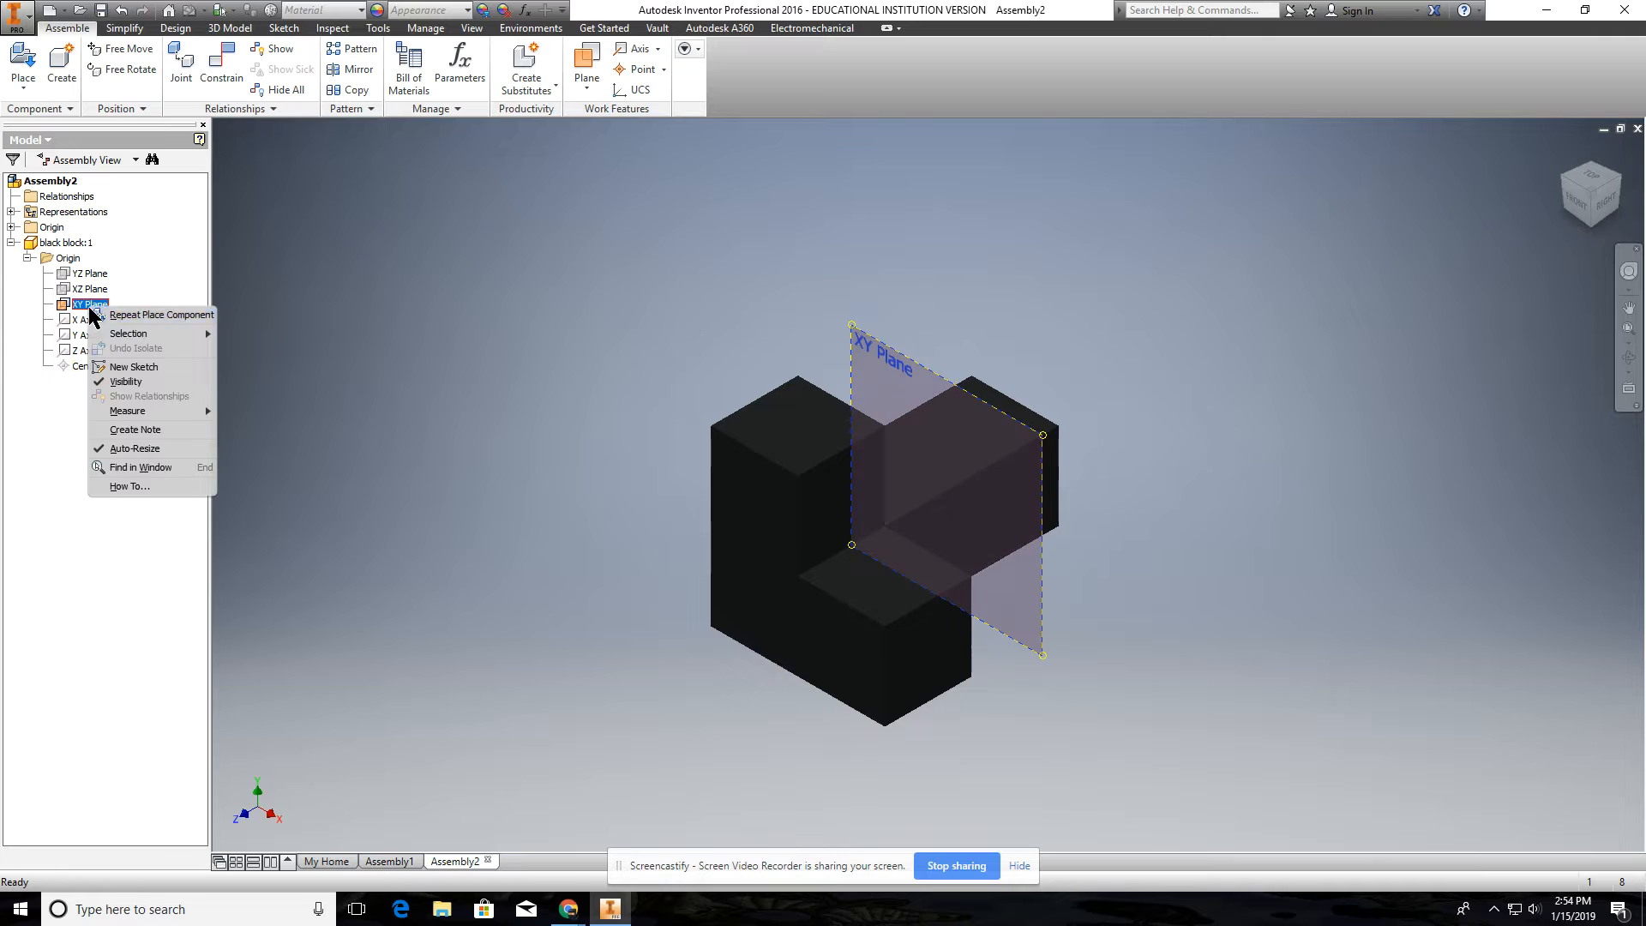
pyautogui.click(120, 390)
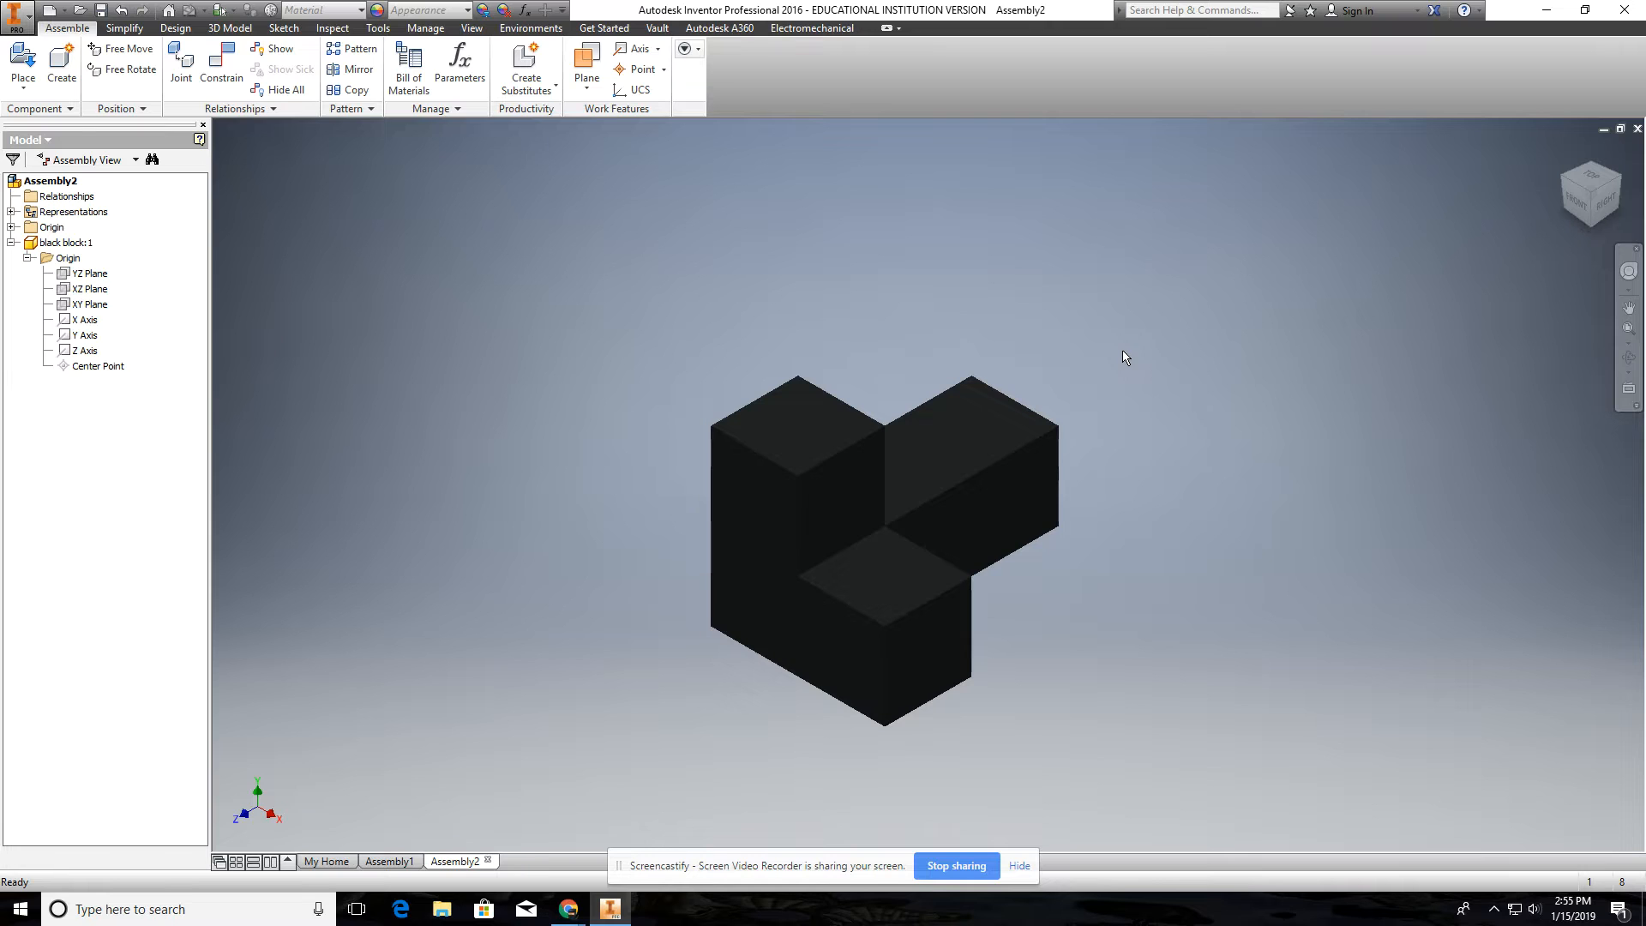
# Step: Examine the finished cube in Assembly1, and place one pink block beside the black block in Assembly2
pyautogui.click(390, 861)
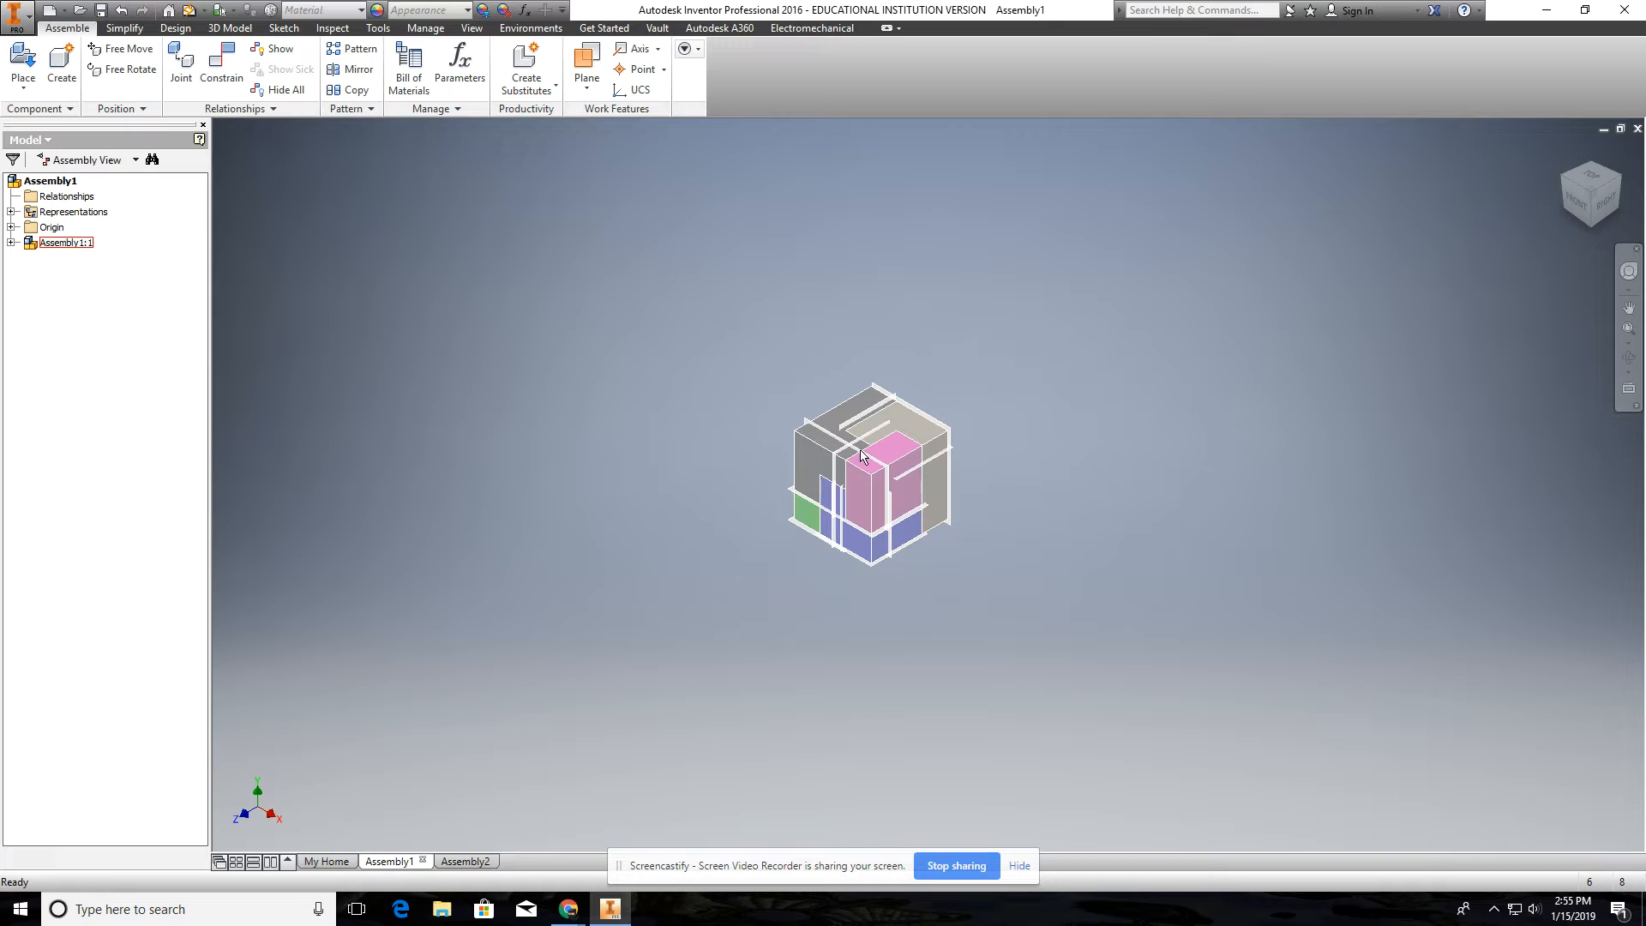
pyautogui.scroll(-3, 863, 455)
pyautogui.scroll(10, 863, 455)
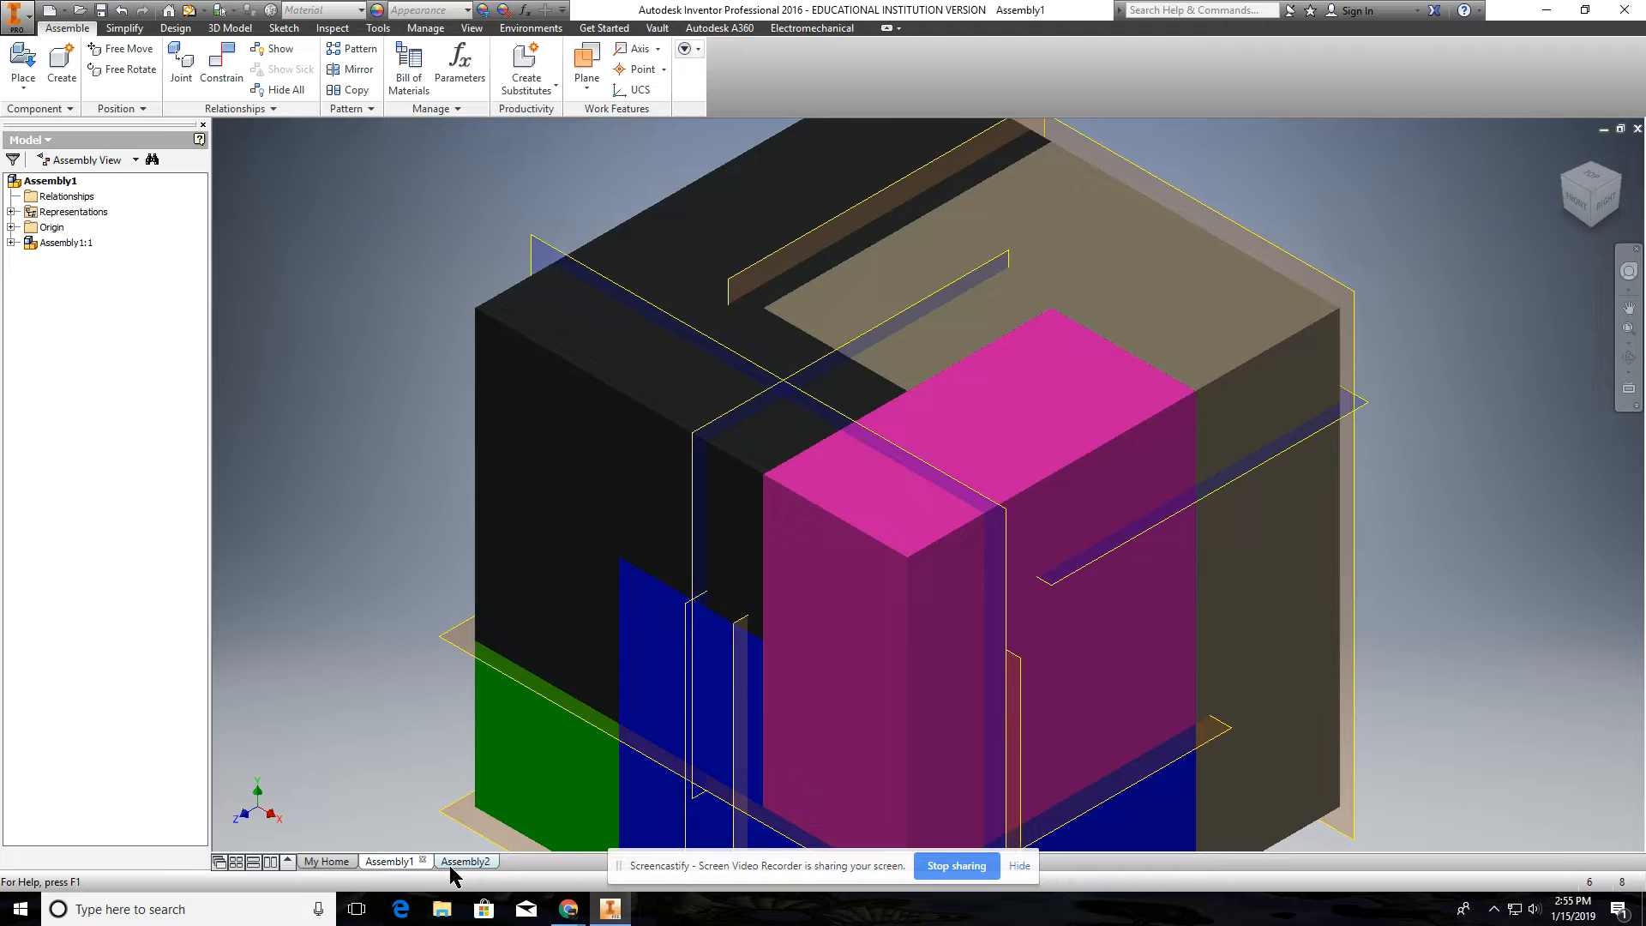
pyautogui.click(454, 862)
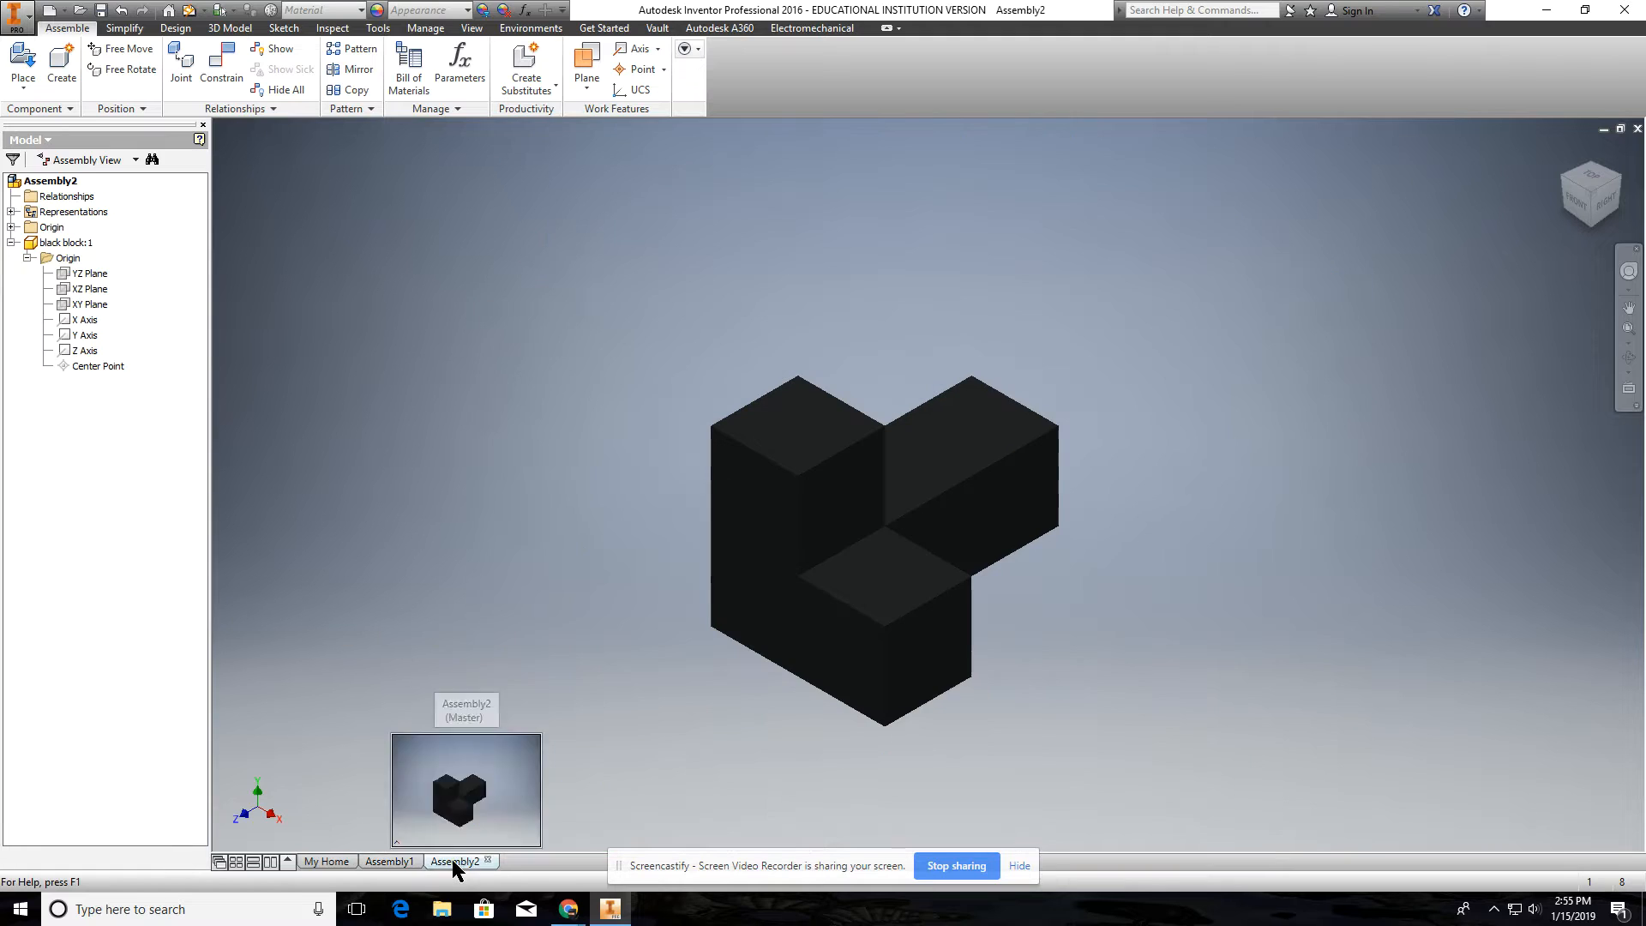
pyautogui.click(23, 62)
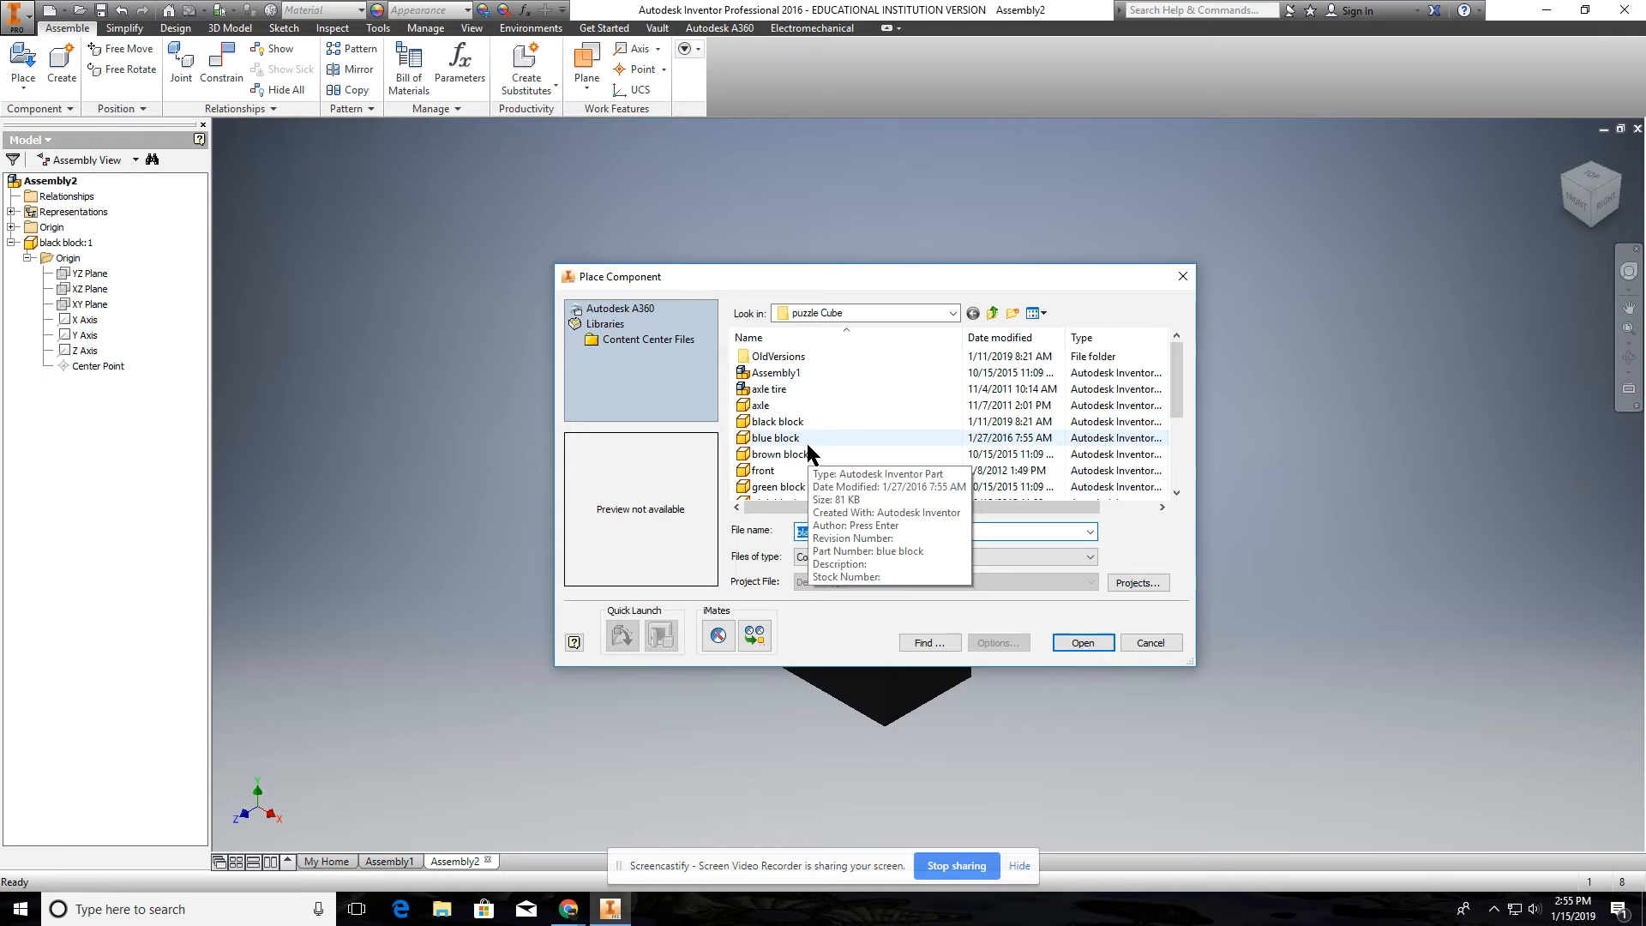
pyautogui.scroll(-1, 807, 446)
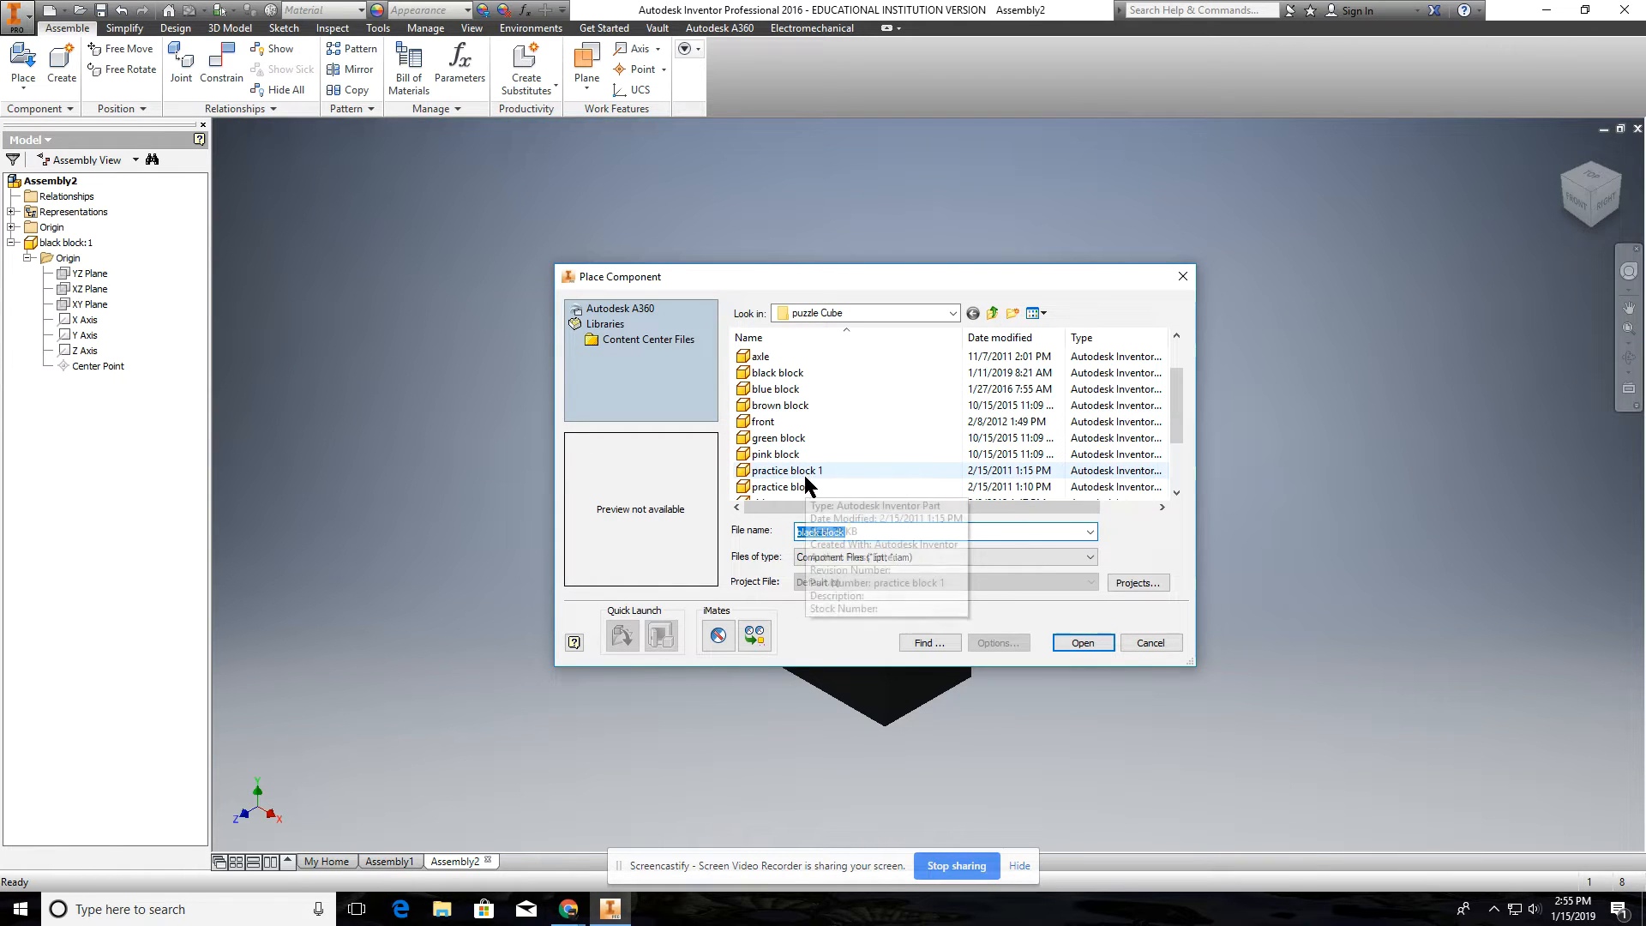
pyautogui.click(796, 455)
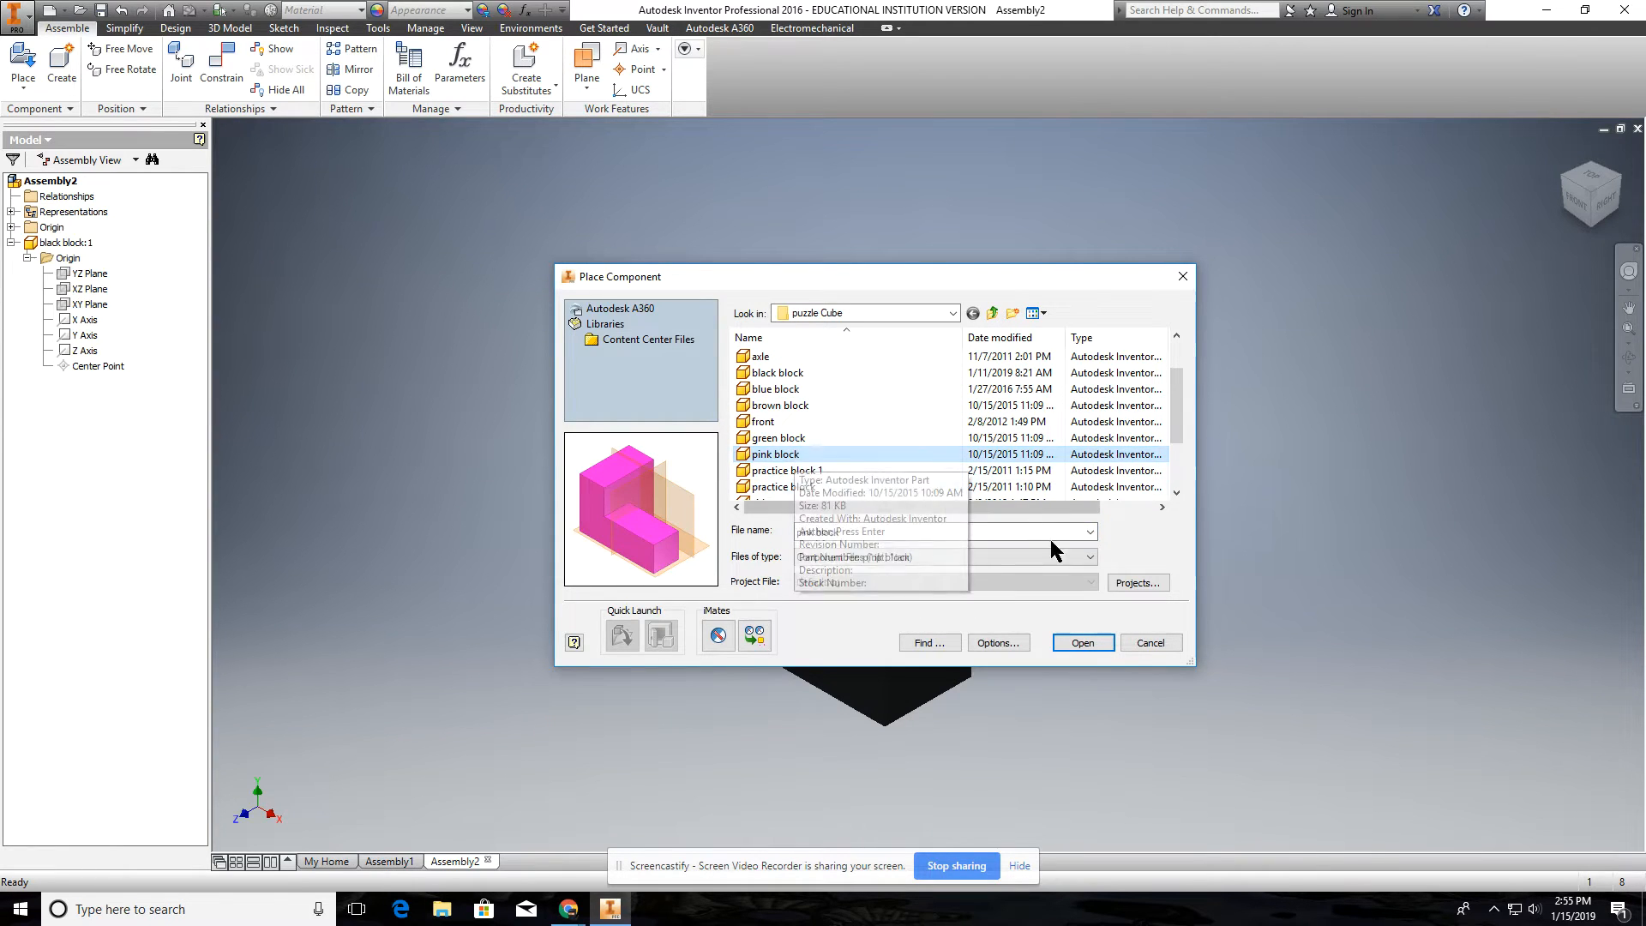
pyautogui.click(1080, 642)
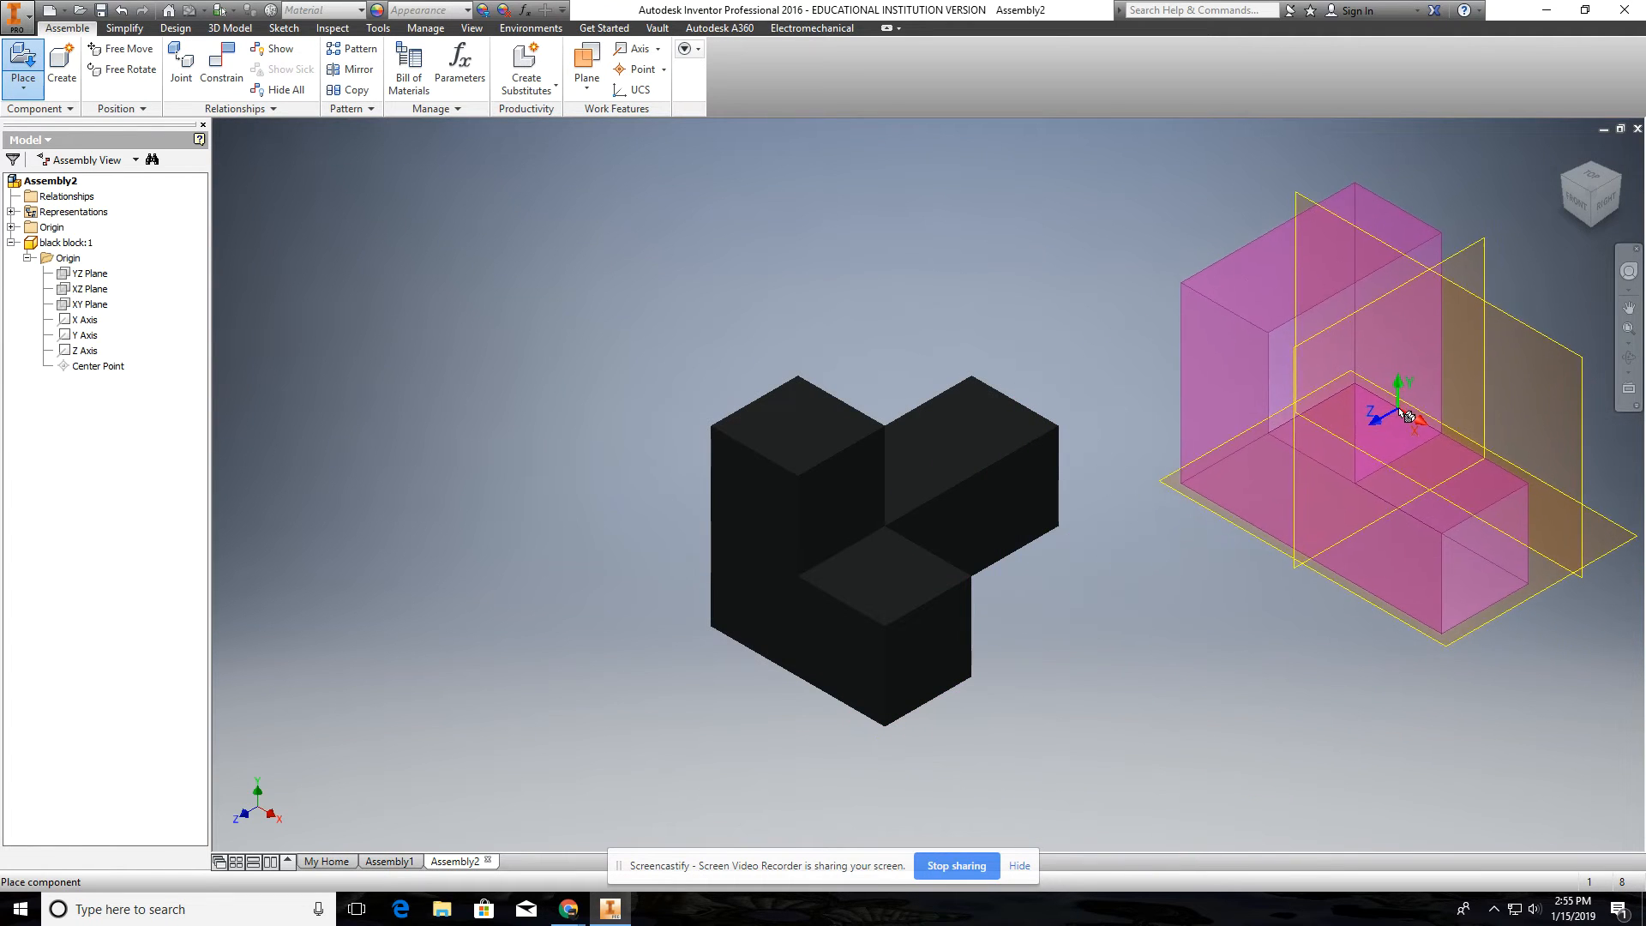
pyautogui.click(1406, 416)
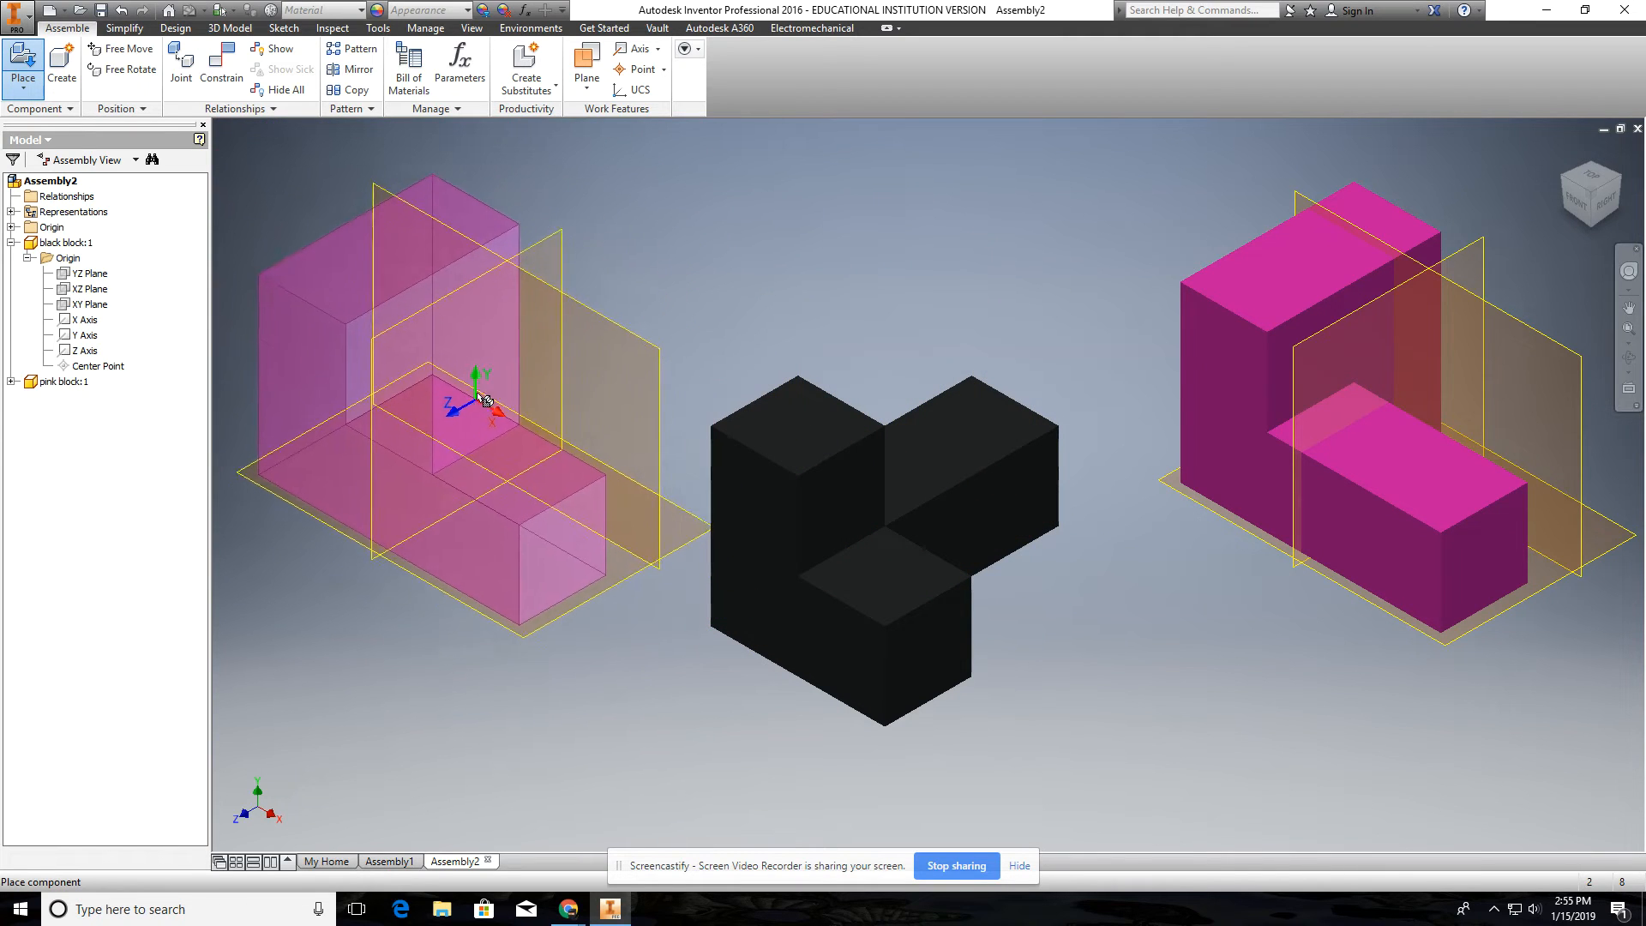
# Step: Finish placing the single pink block and turn off the display of all origin planes in Assembly2
pyautogui.rightClick(480, 386)
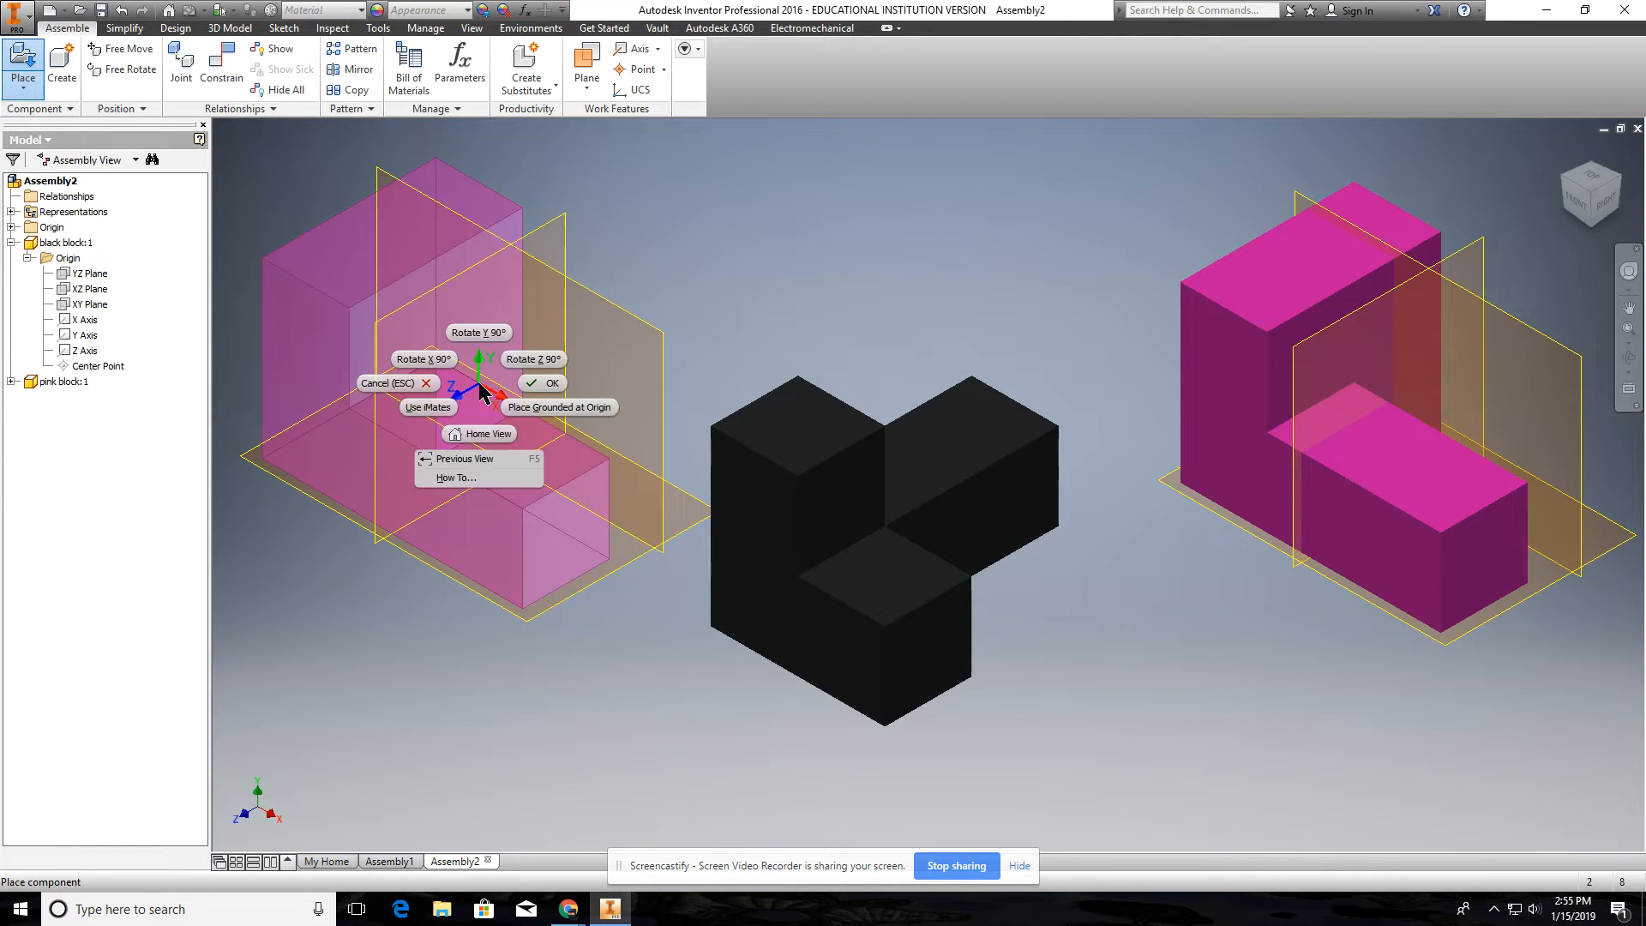
pyautogui.click(552, 383)
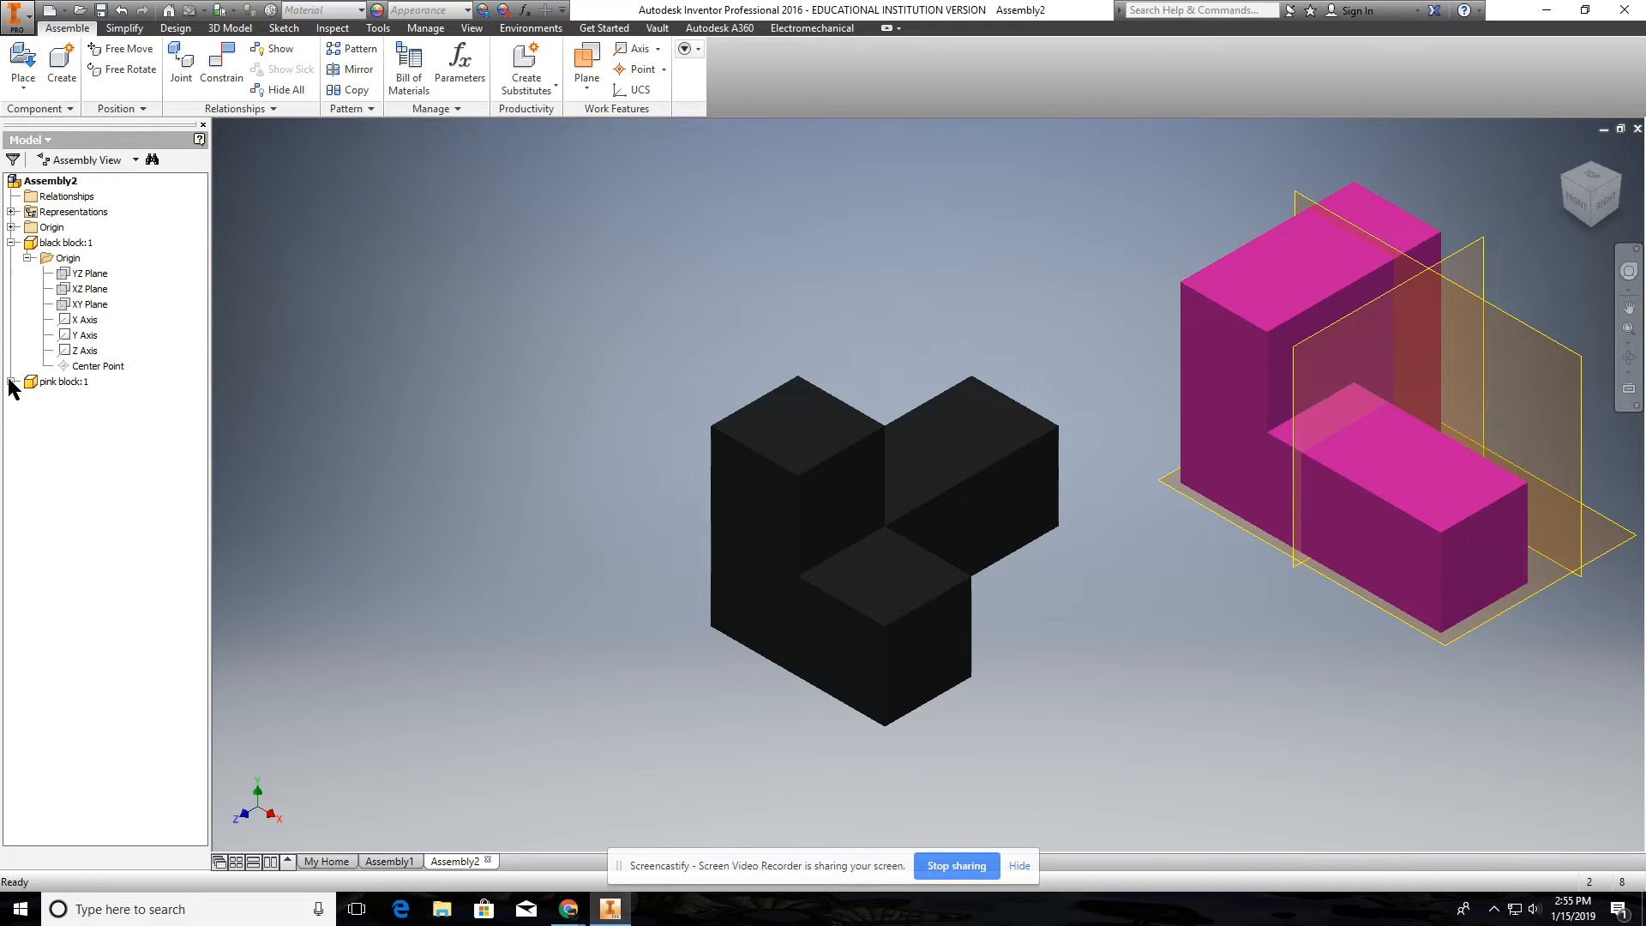
pyautogui.click(471, 28)
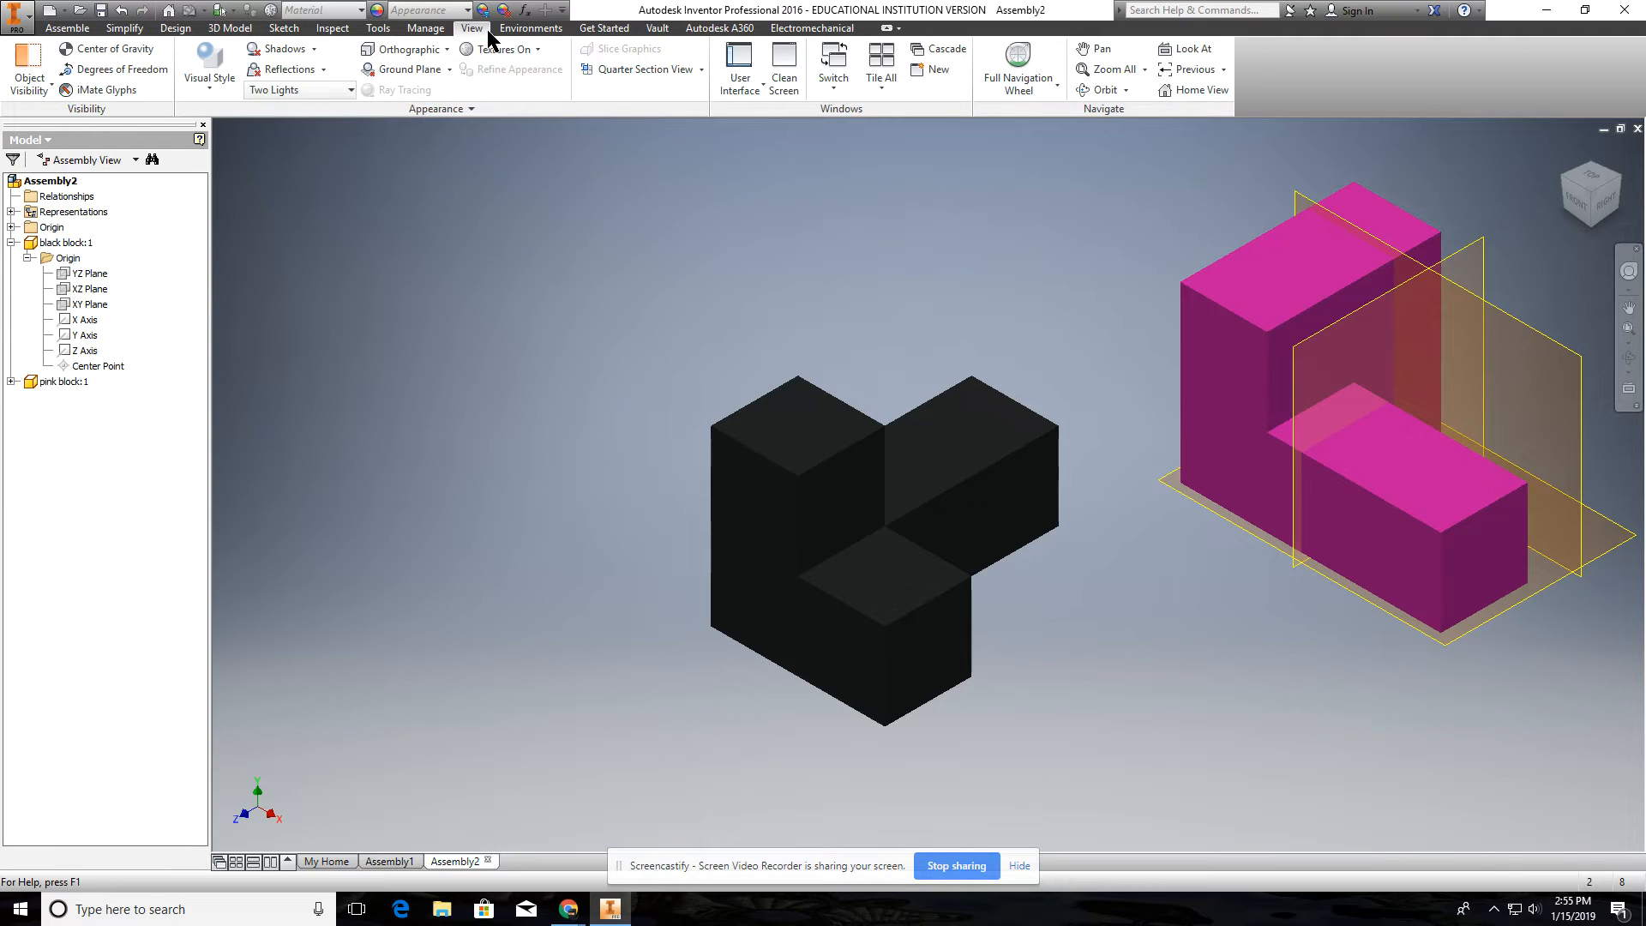
pyautogui.click(37, 92)
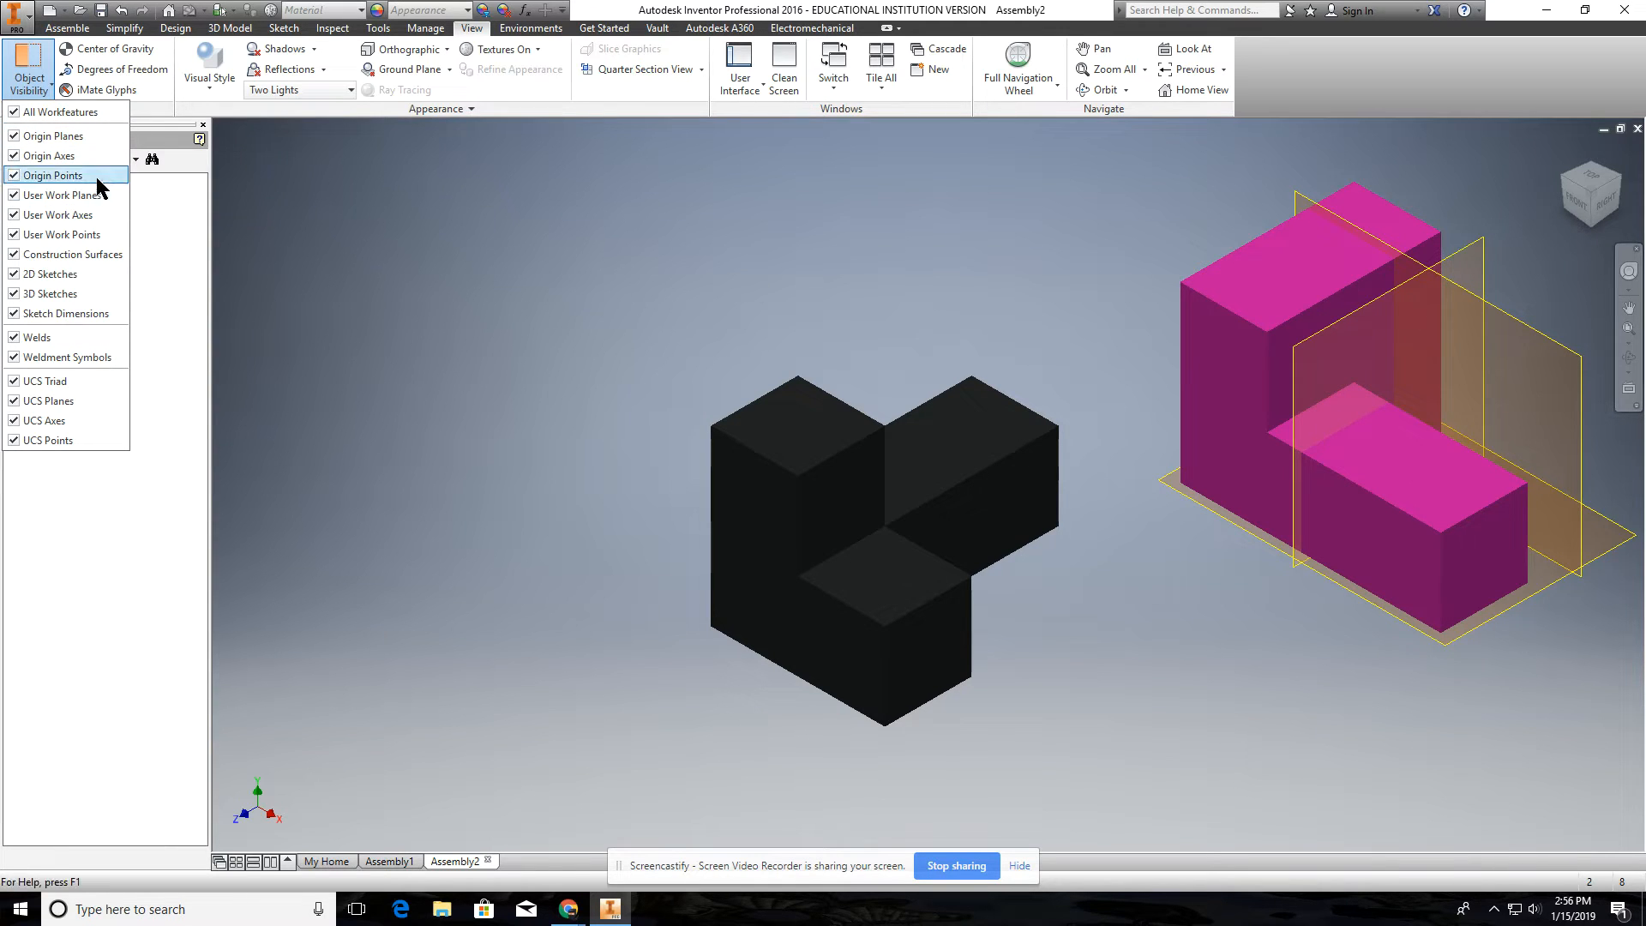
pyautogui.click(53, 137)
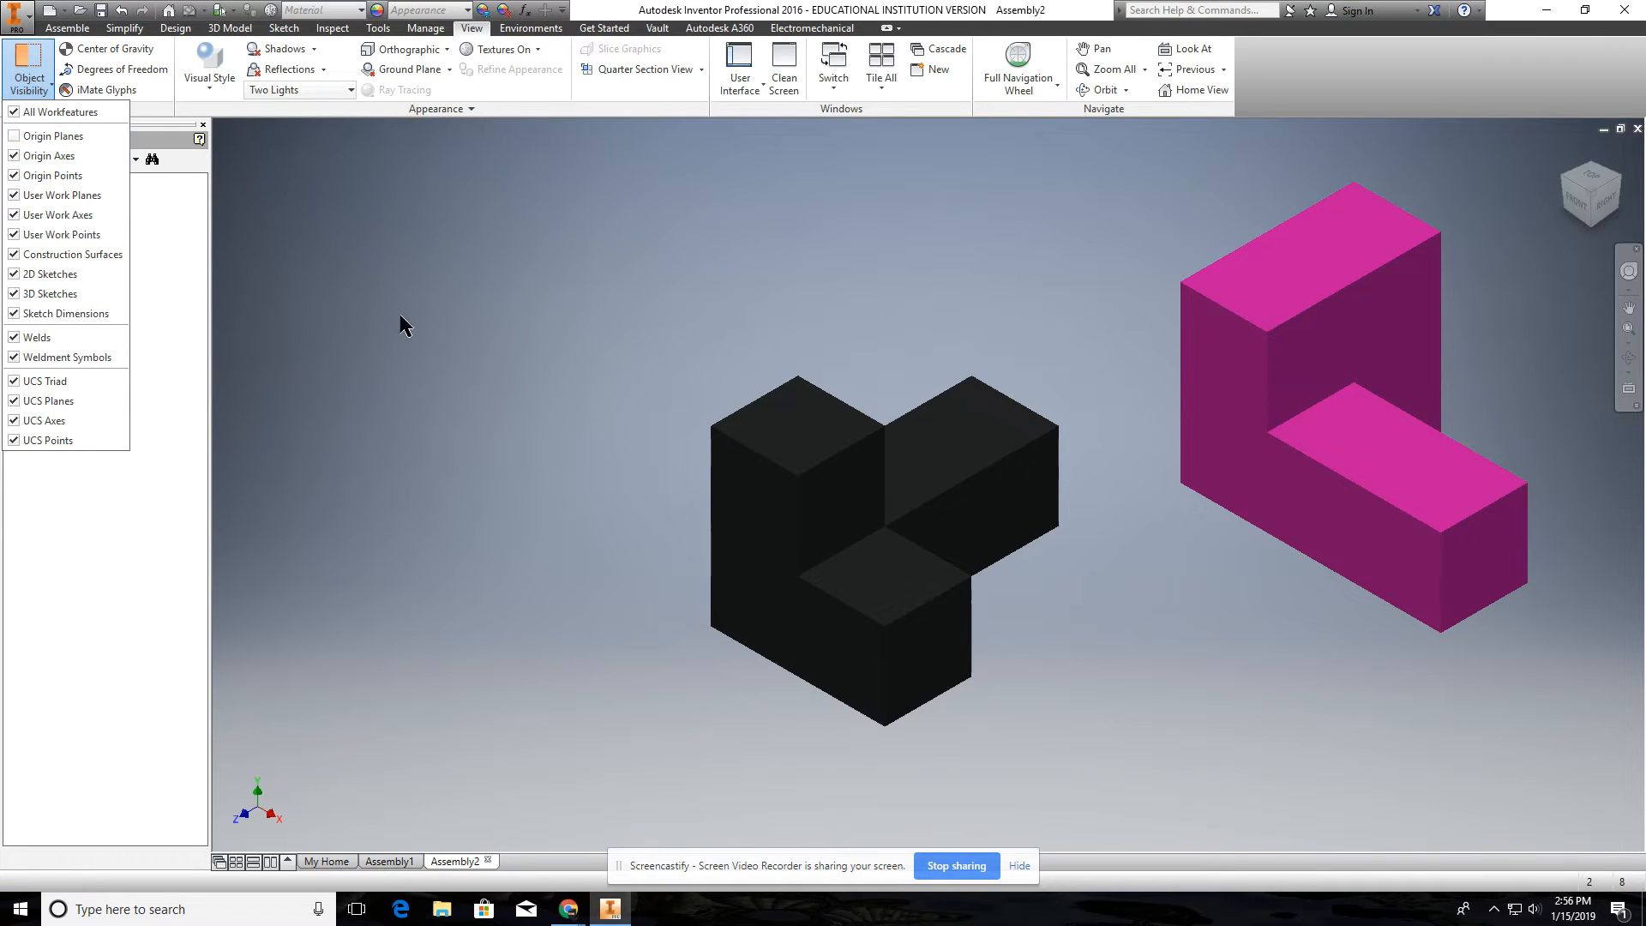
pyautogui.click(568, 362)
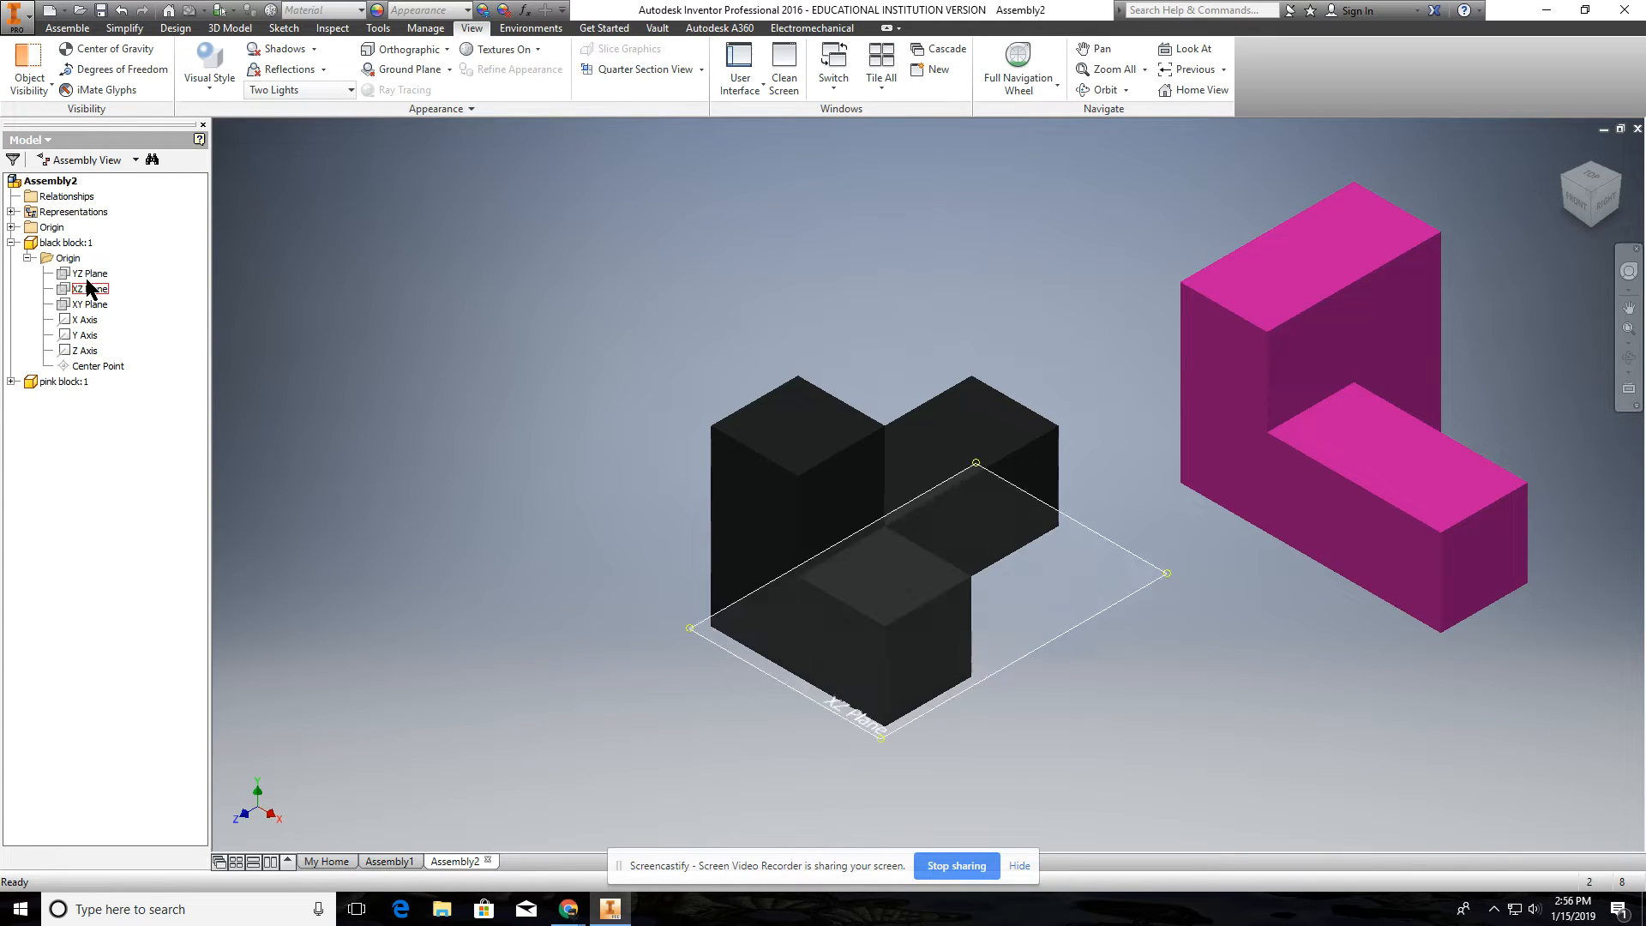
# Step: Expand the pink block's origin features and check its position in the finished cube in Assembly1
pyautogui.click(11, 382)
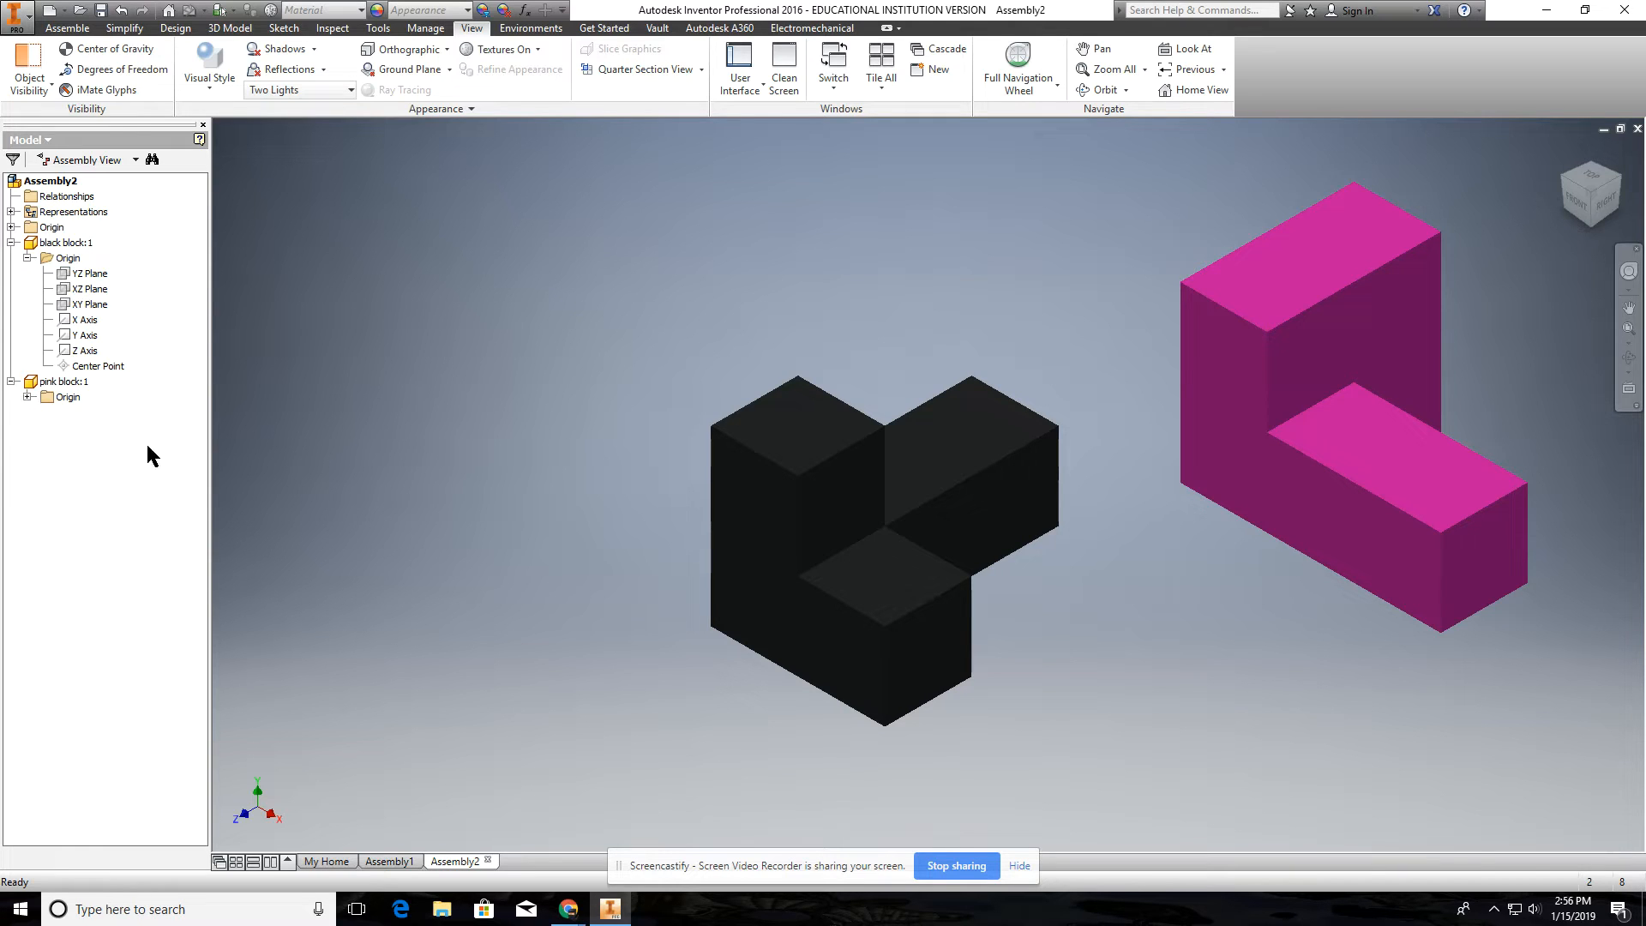
pyautogui.click(28, 397)
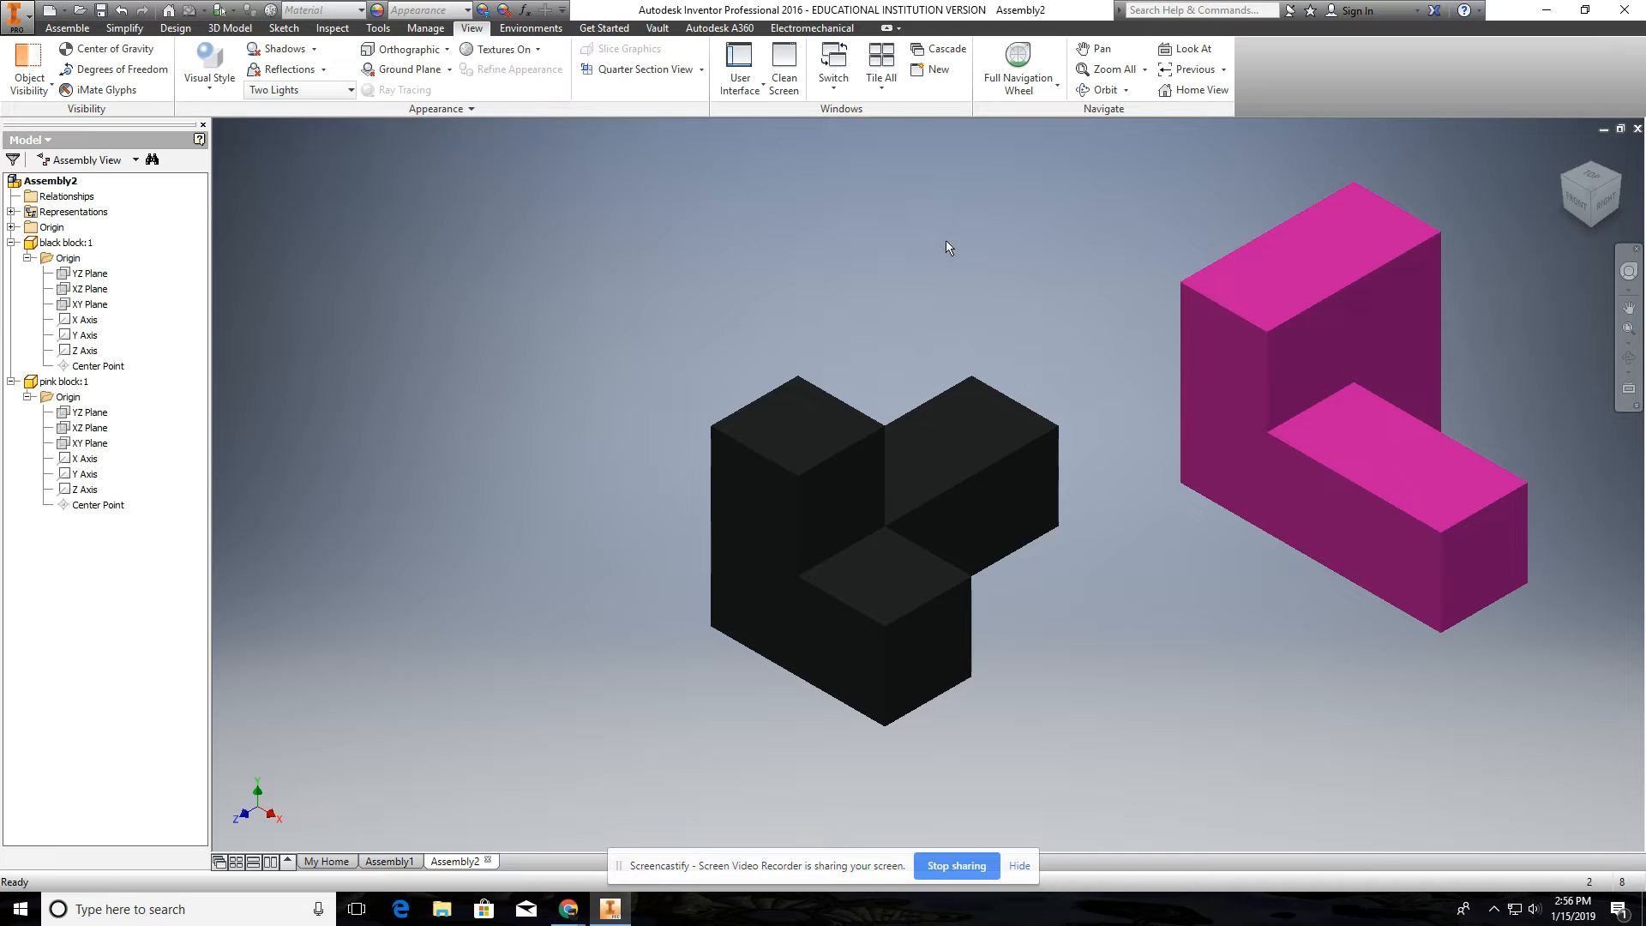
pyautogui.click(390, 861)
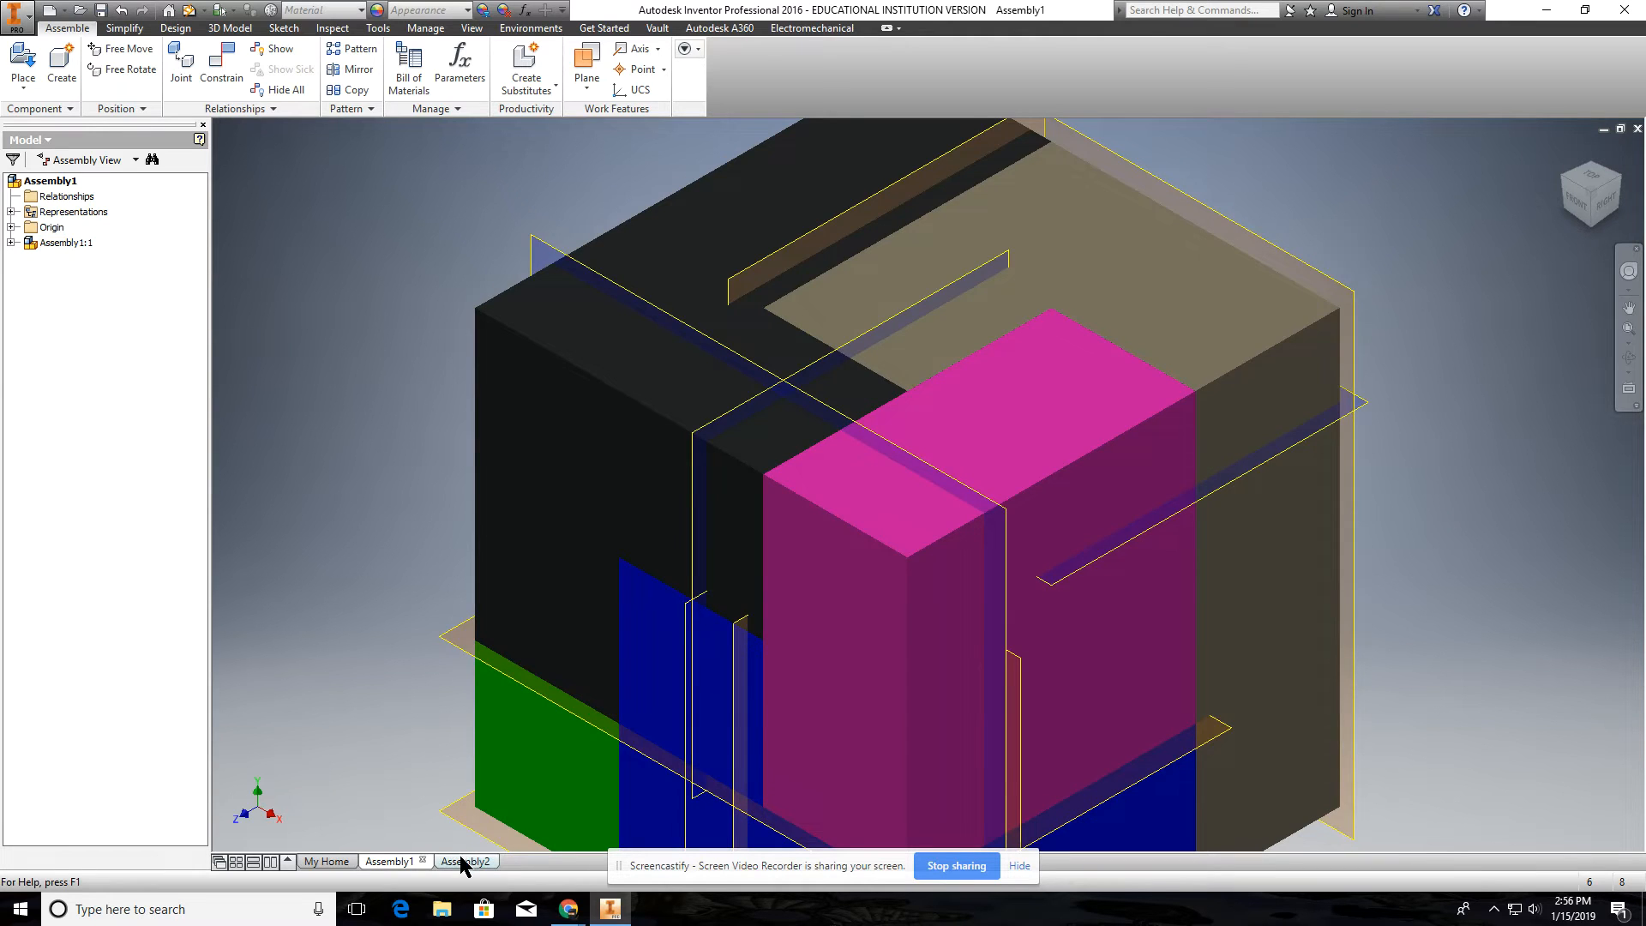
pyautogui.click(460, 862)
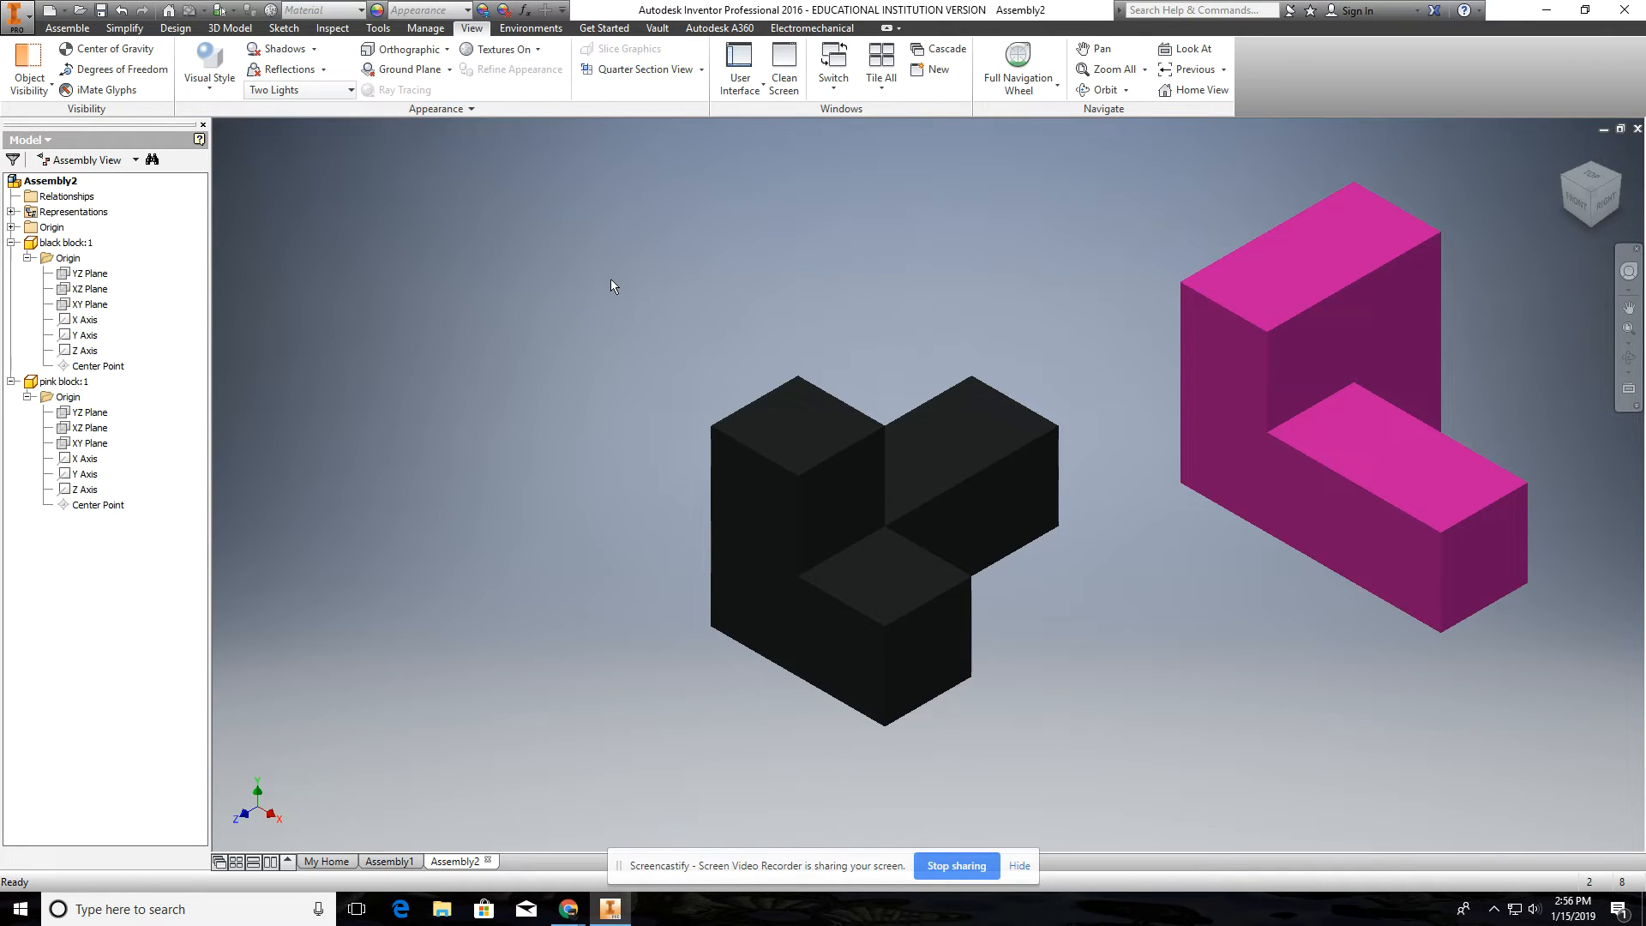
# Step: Mate the pink block's inner upright face to the end face of the black block's front arm with a 0.000 in offset
pyautogui.click(67, 28)
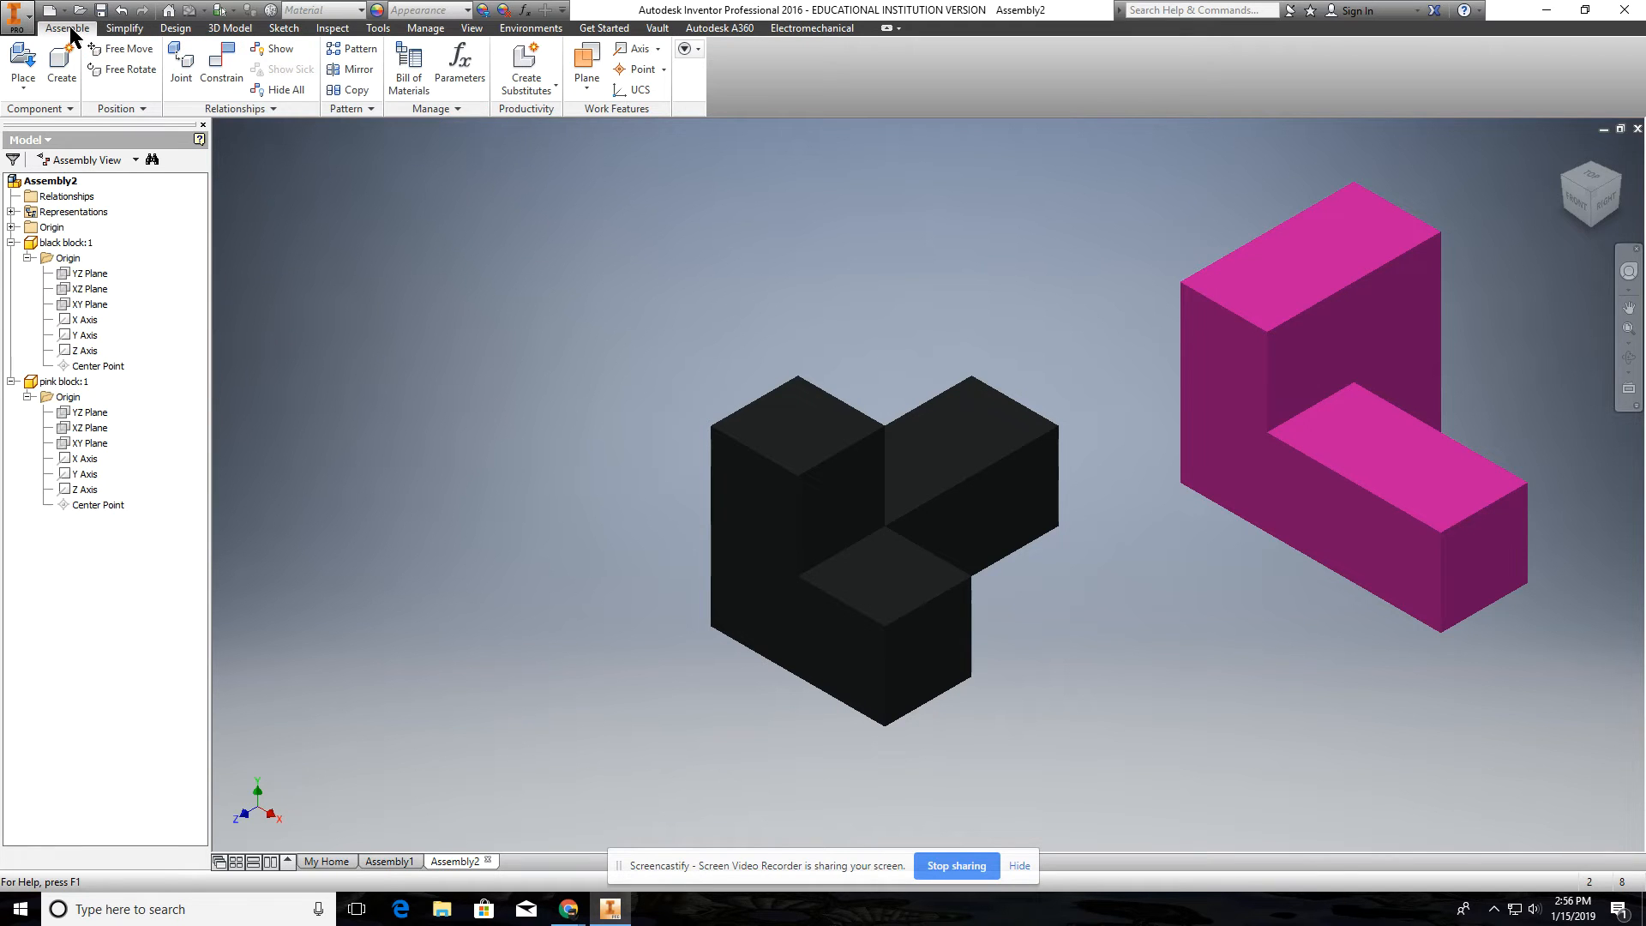
pyautogui.click(221, 67)
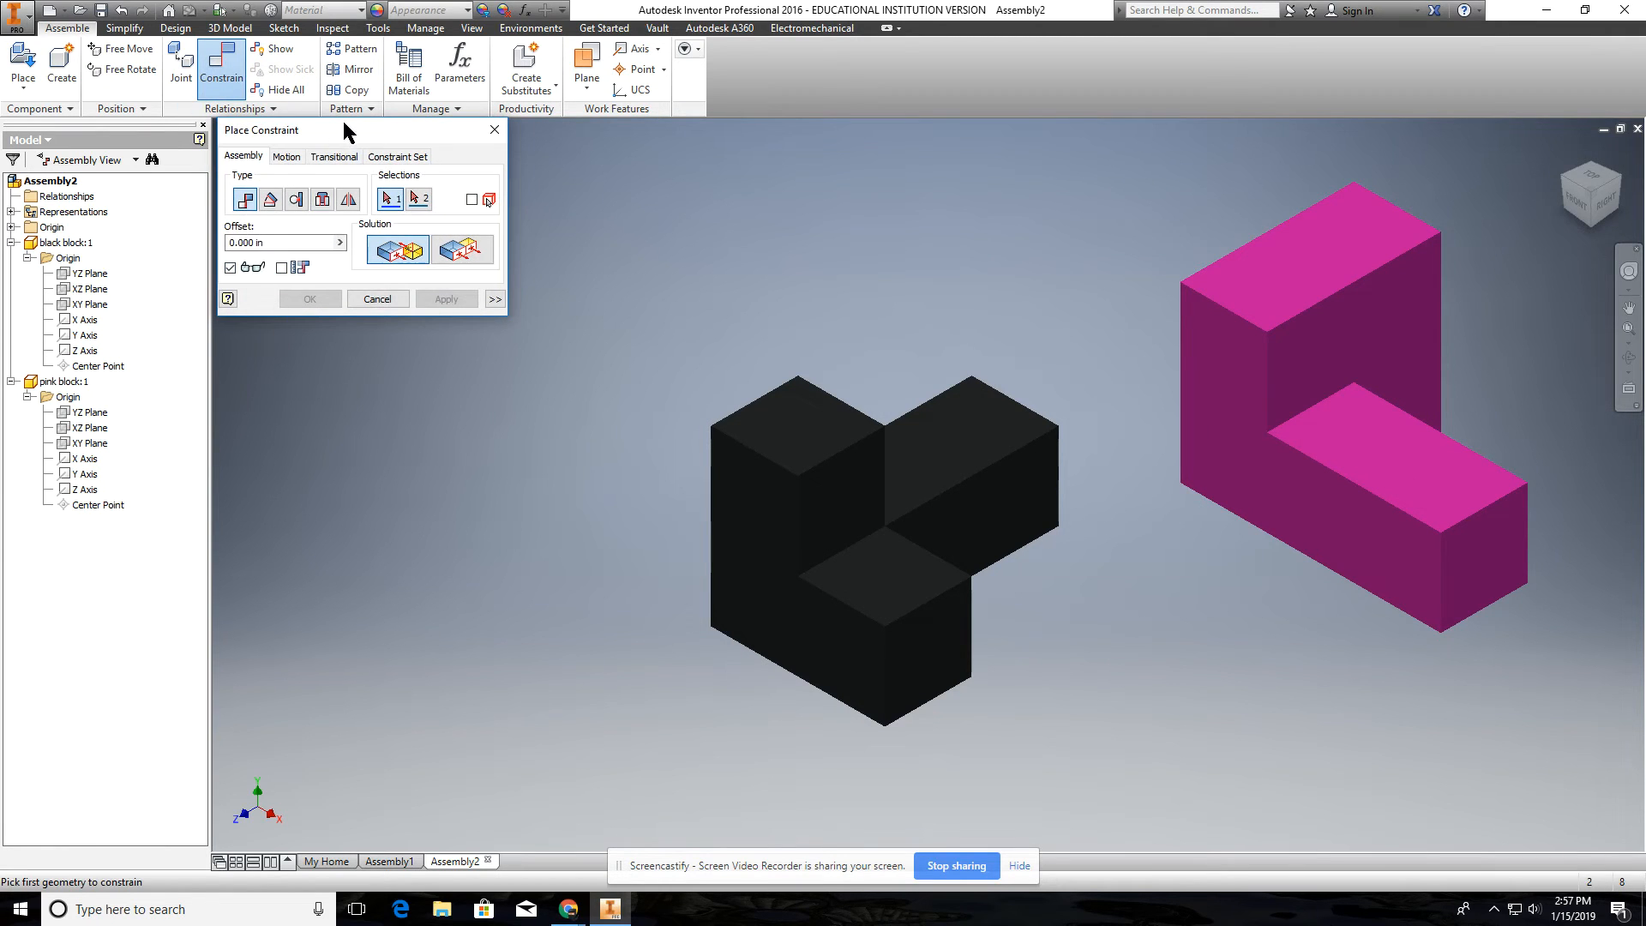
pyautogui.moveTo(342, 119); pyautogui.dragTo(388, 367)
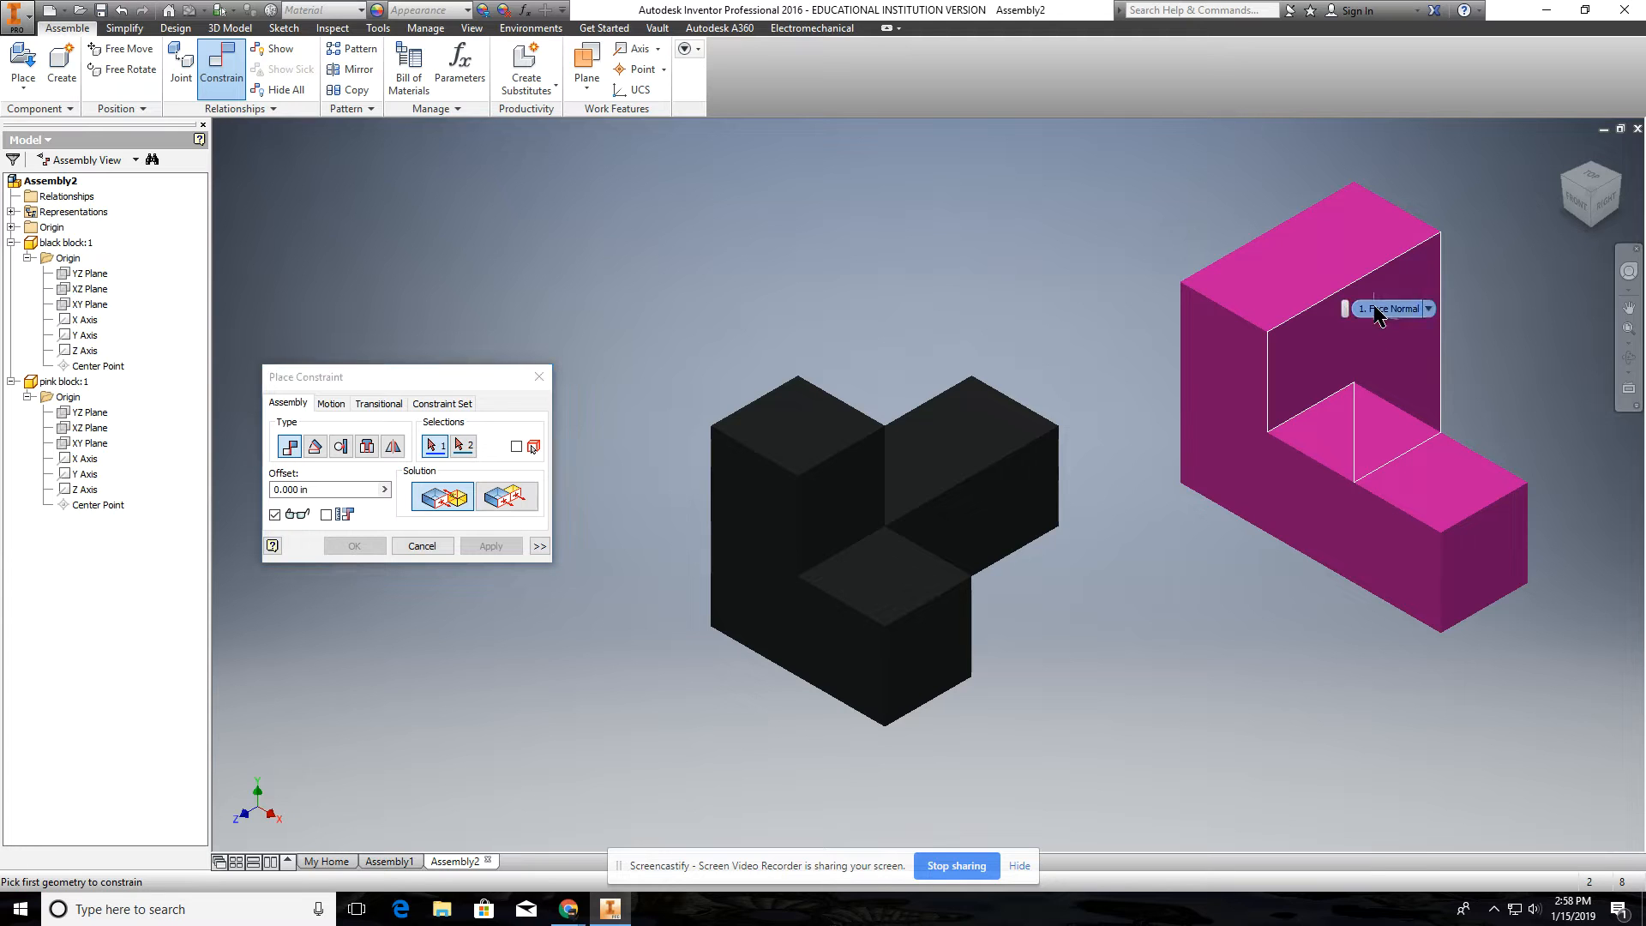
pyautogui.click(1377, 312)
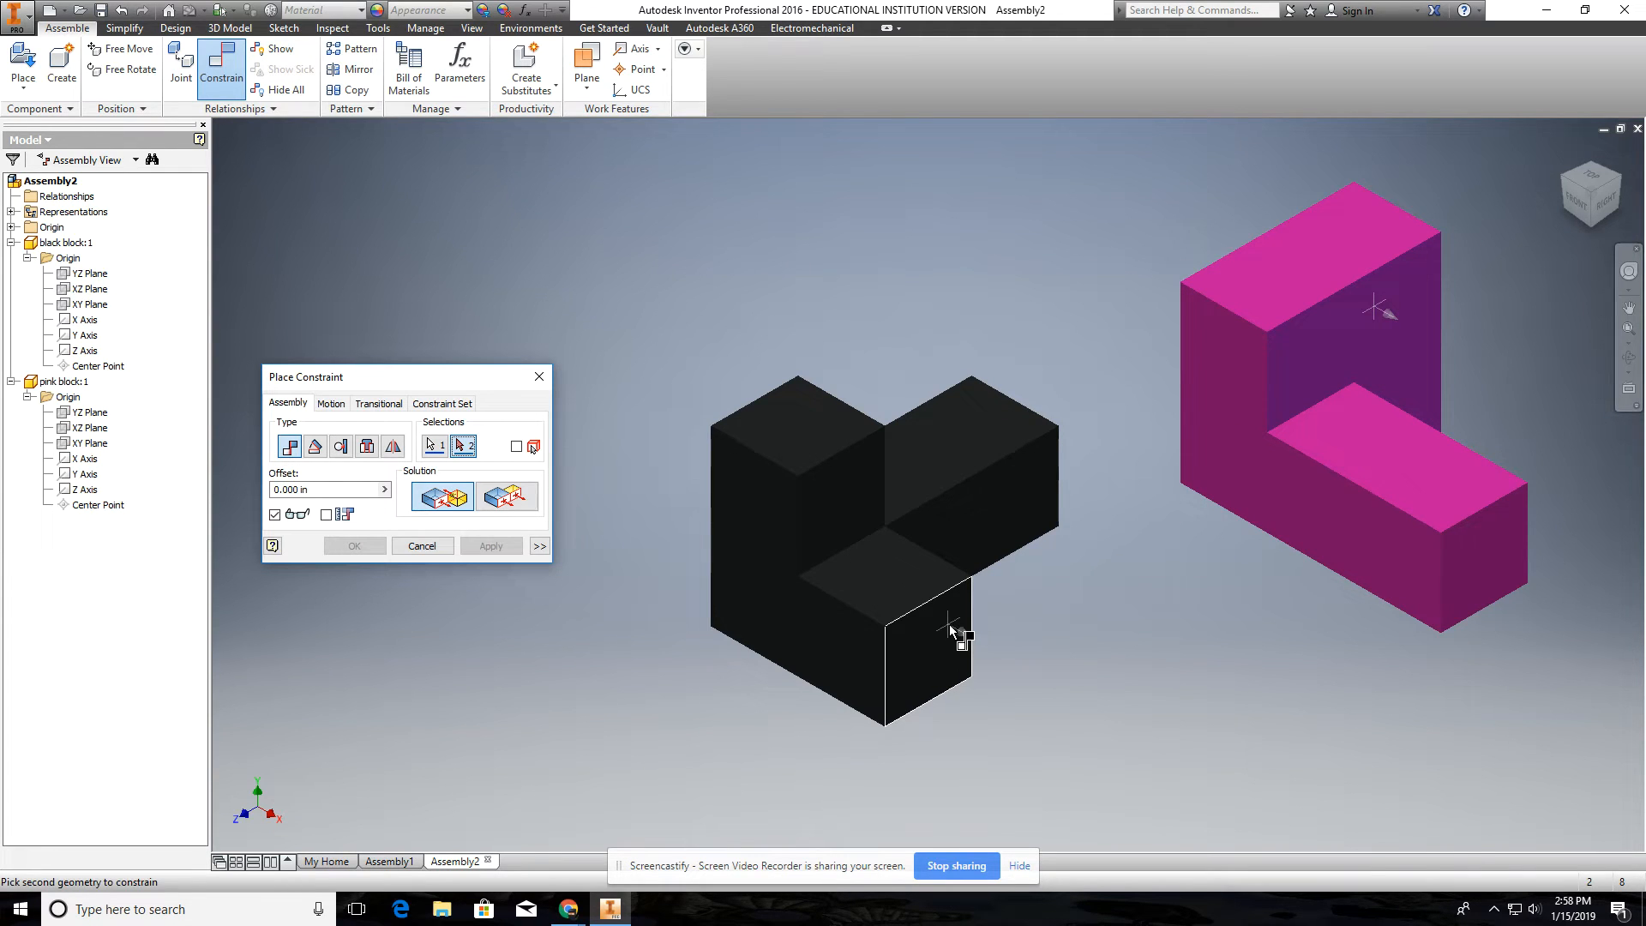
pyautogui.moveTo(952, 634)
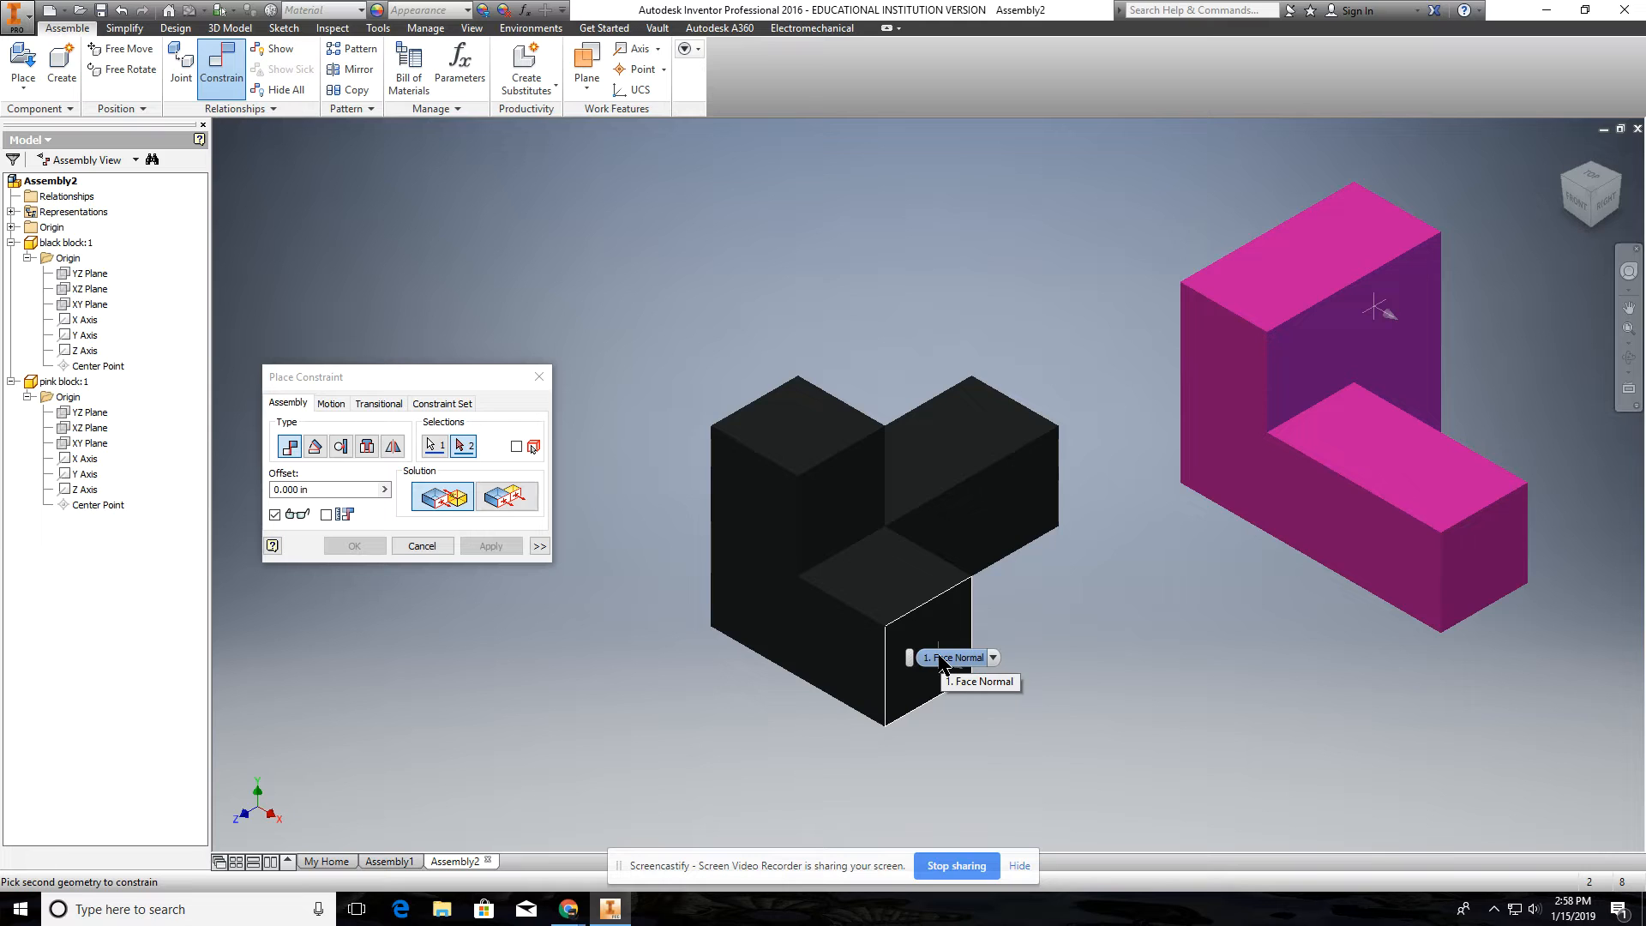
pyautogui.click(940, 657)
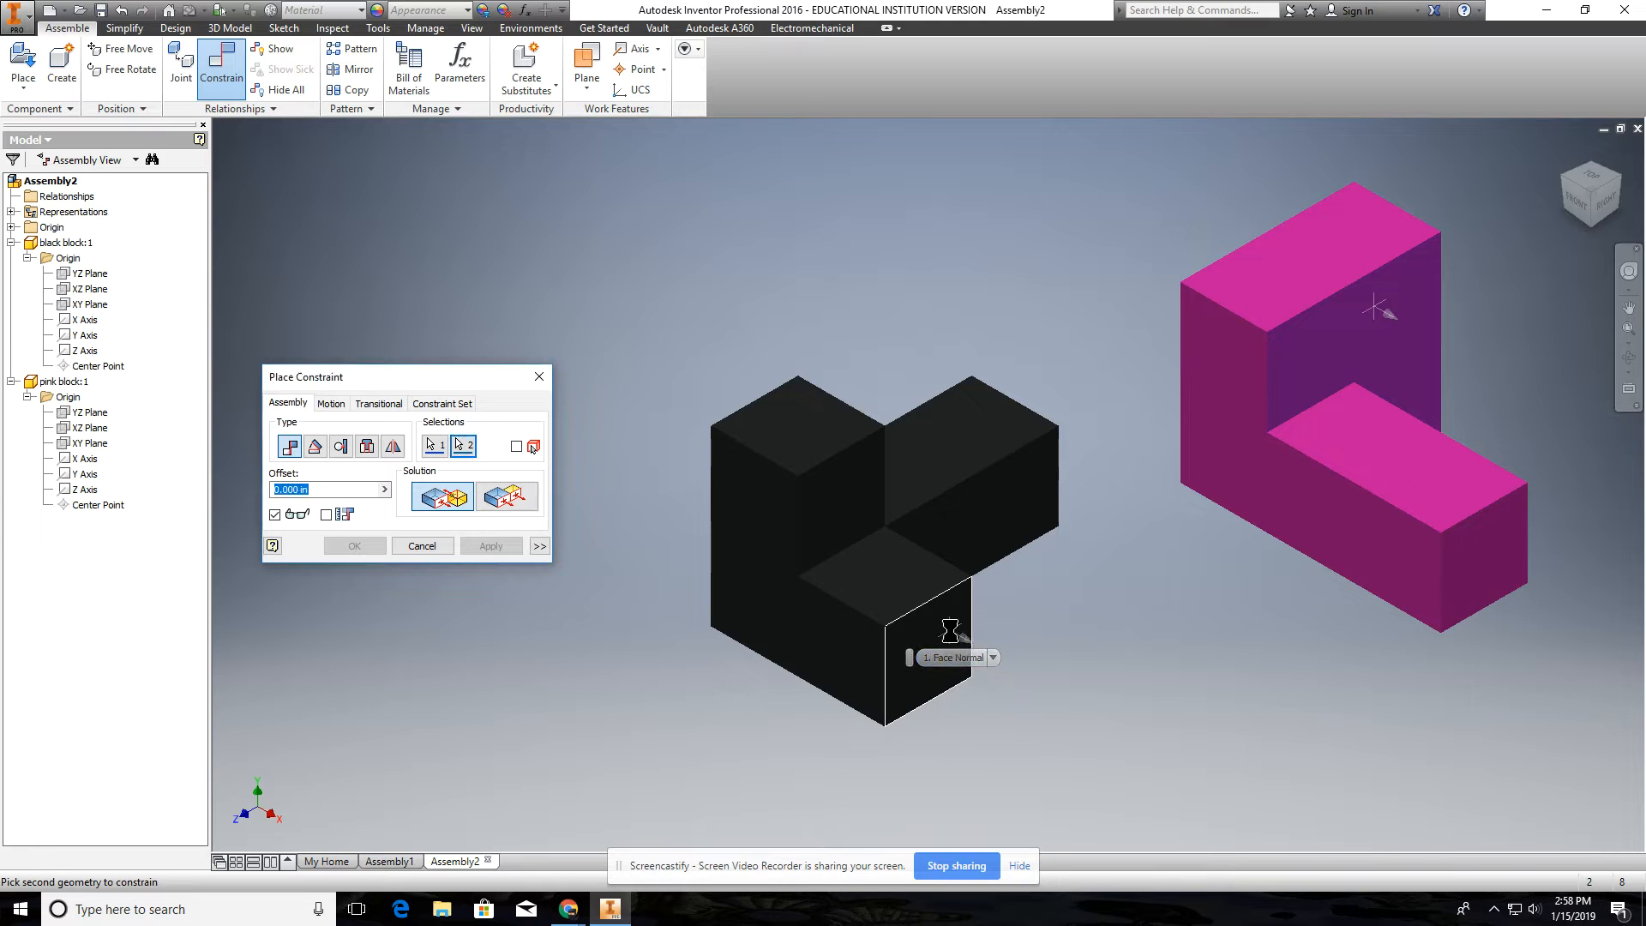
pyautogui.click(950, 632)
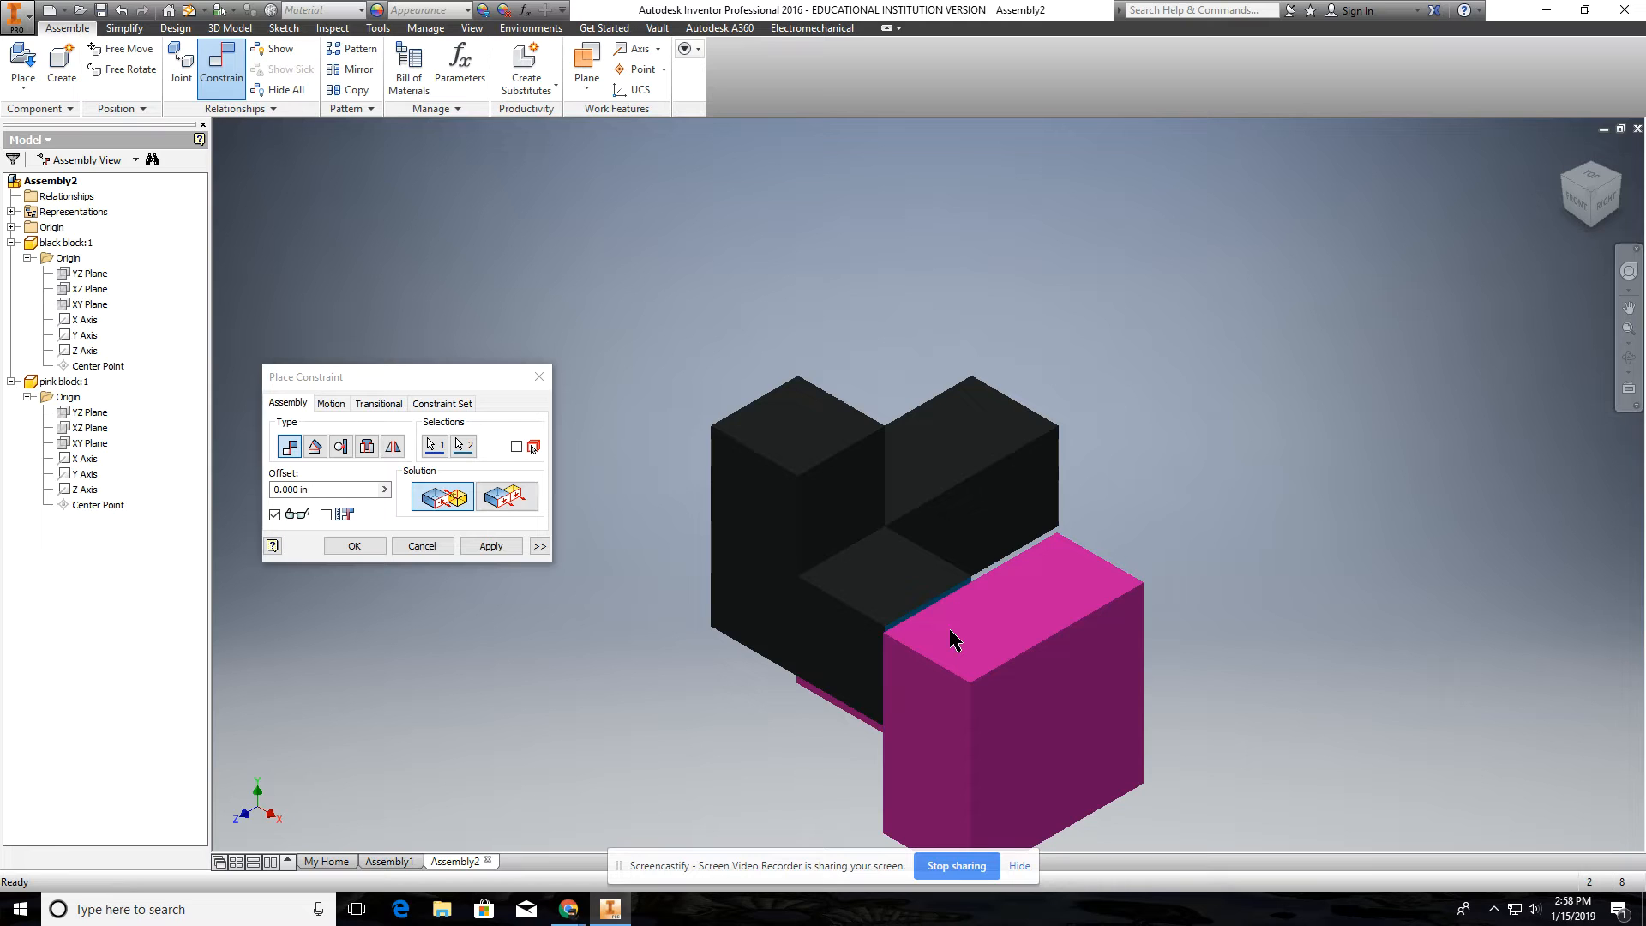
pyautogui.click(498, 545)
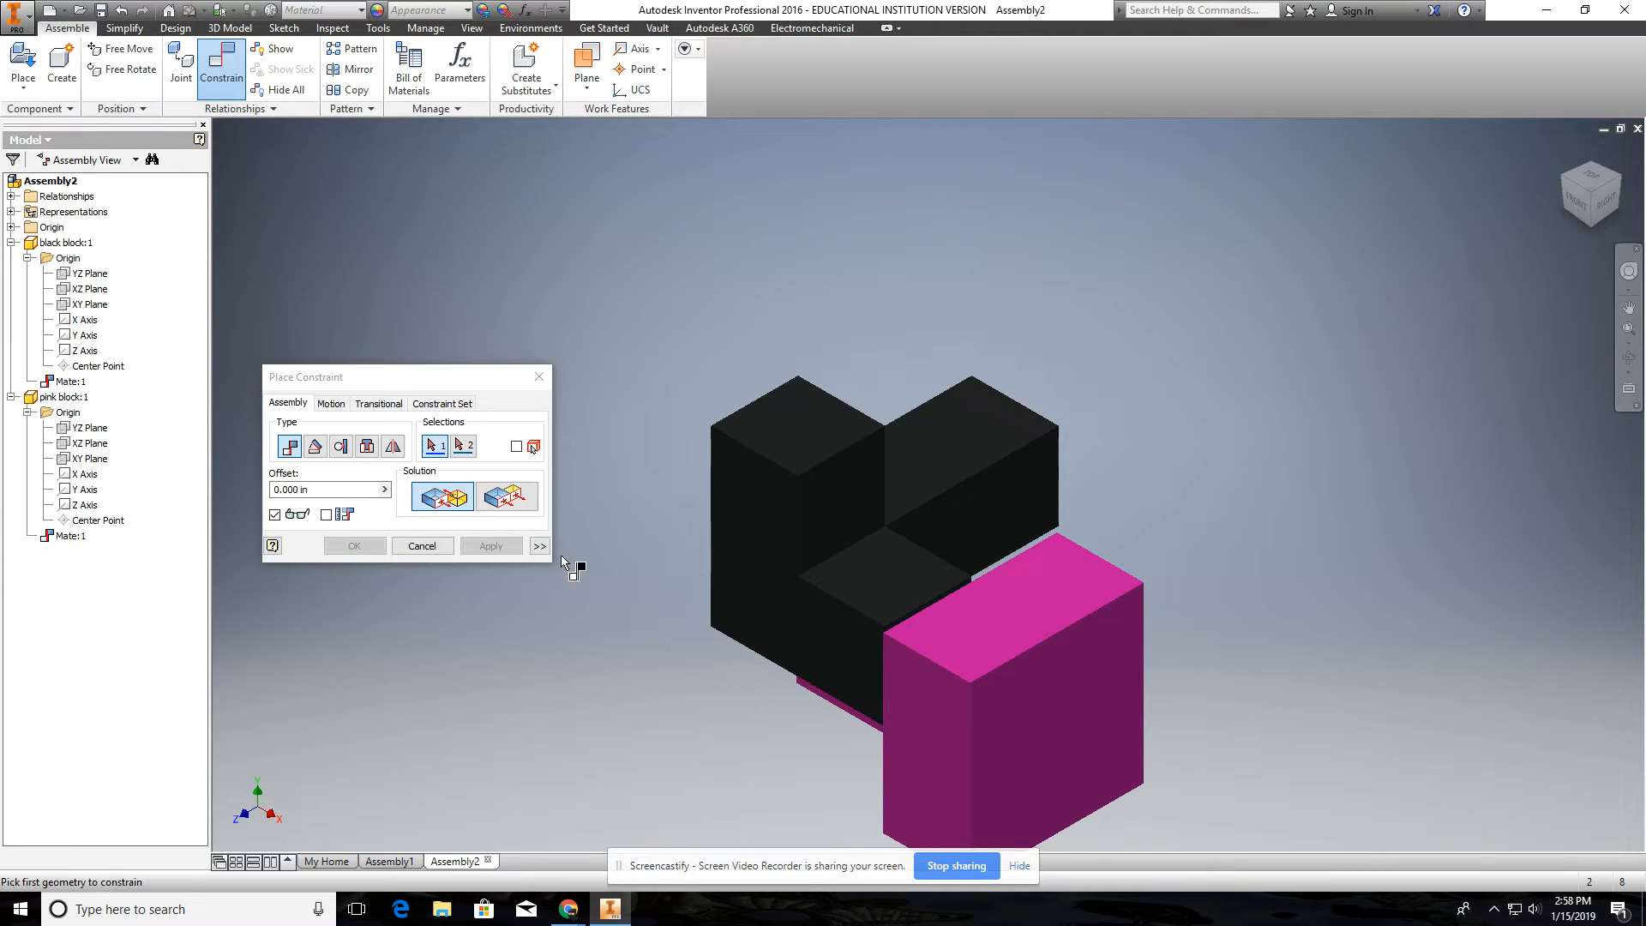
pyautogui.moveTo(667, 584)
pyautogui.keyDown('shift'); pyautogui.mouseDown(button='middle')
pyautogui.moveTo(845, 595)
pyautogui.moveTo(720, 588)
pyautogui.moveTo(705, 606)
pyautogui.moveTo(735, 654)
pyautogui.moveTo(684, 588)
pyautogui.mouseUp(button='middle'); pyautogui.keyUp('shift')
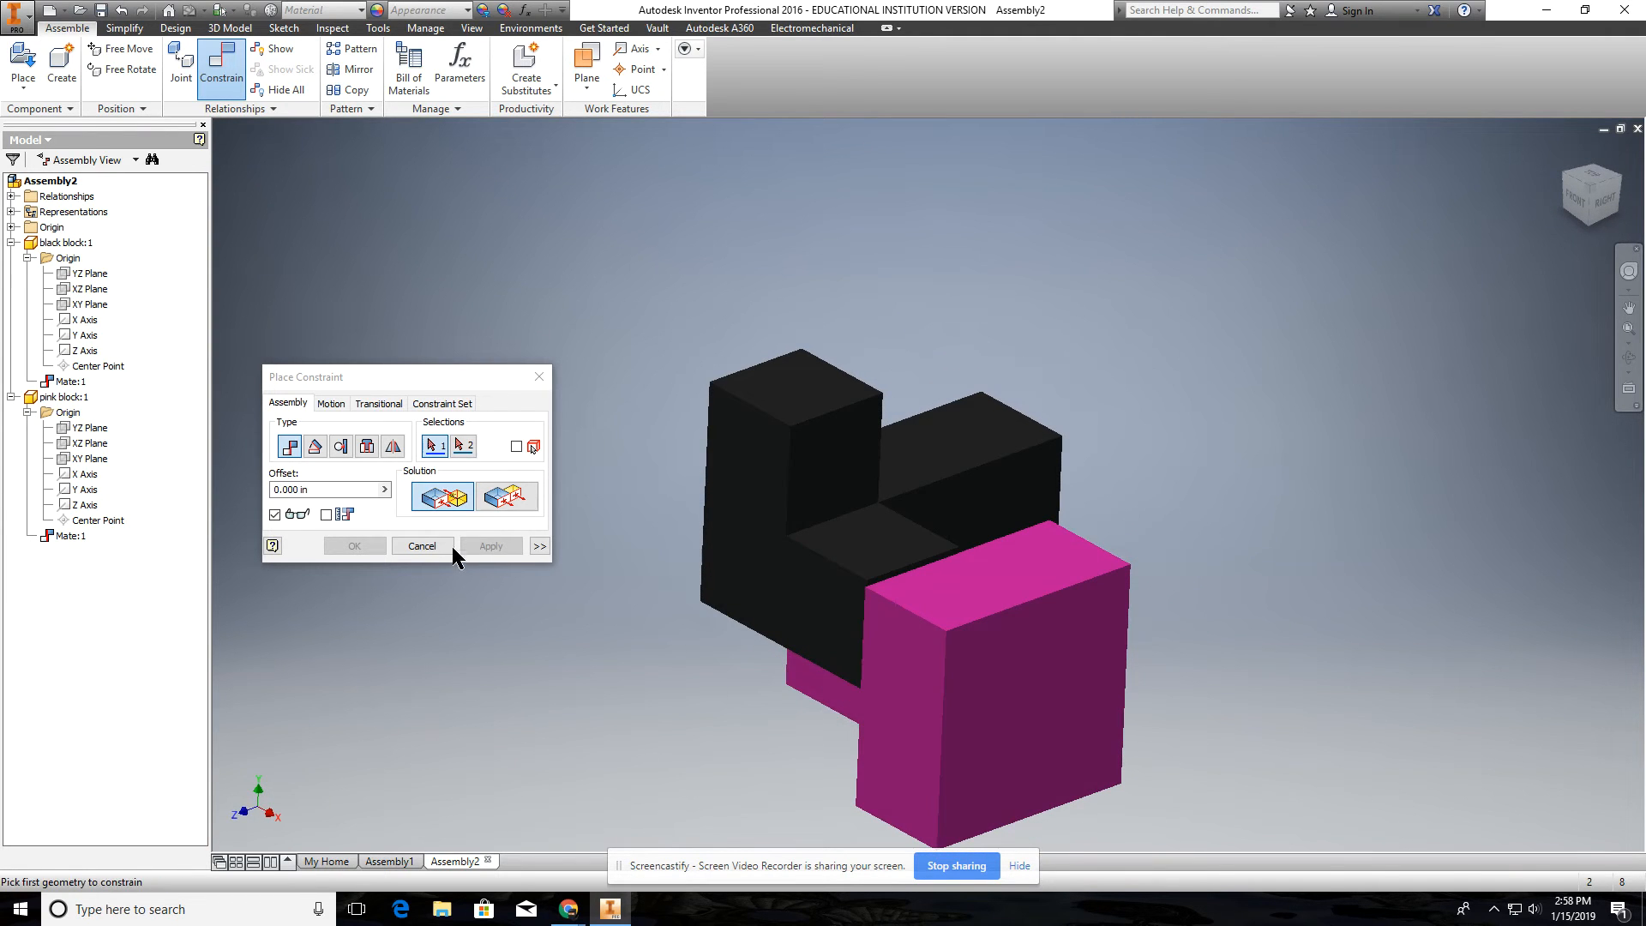
pyautogui.click(420, 546)
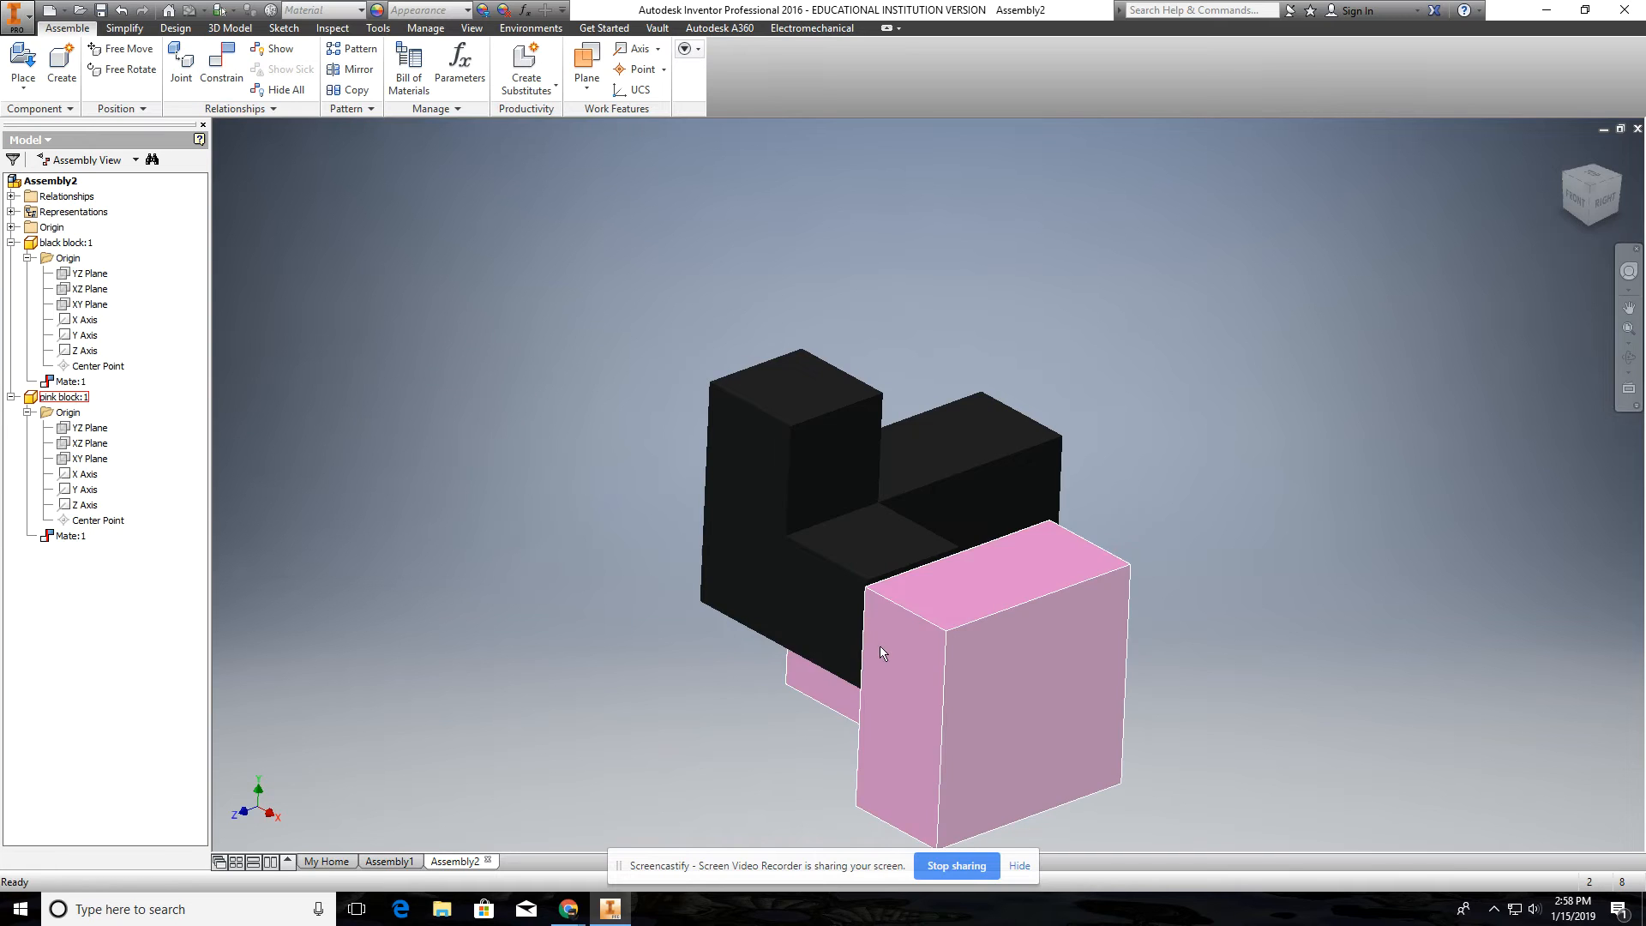
# Step: Test the pink block's remaining freedom of movement against the black block in the home and front views
pyautogui.click(1564, 151)
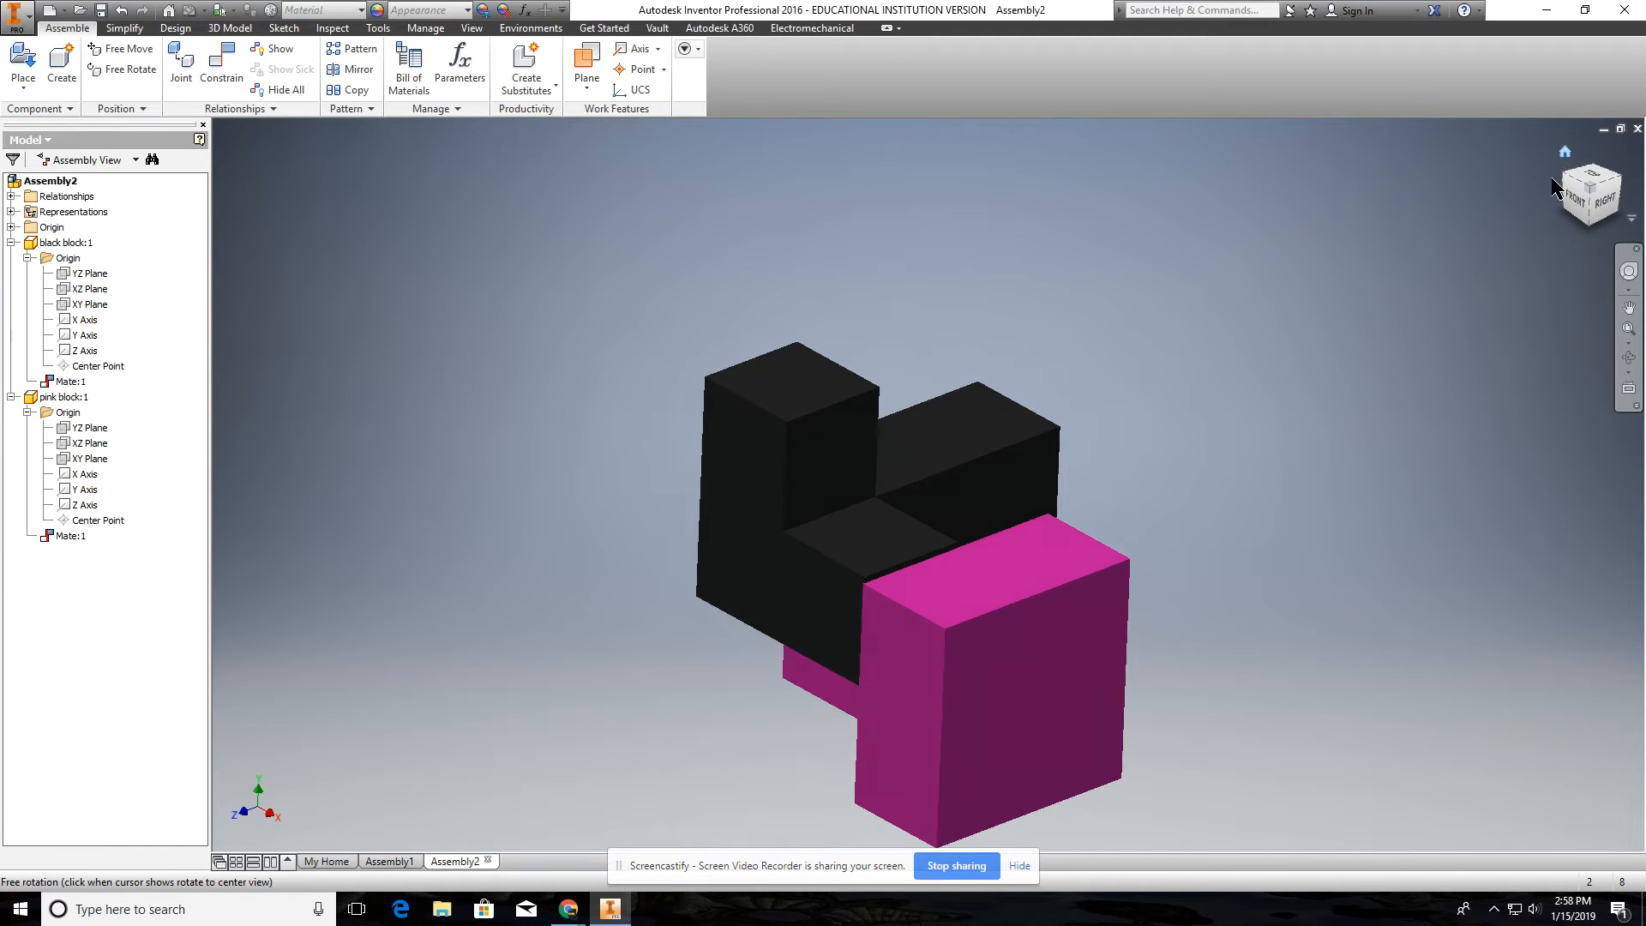
pyautogui.moveTo(1047, 522); pyautogui.dragTo(1370, 276)
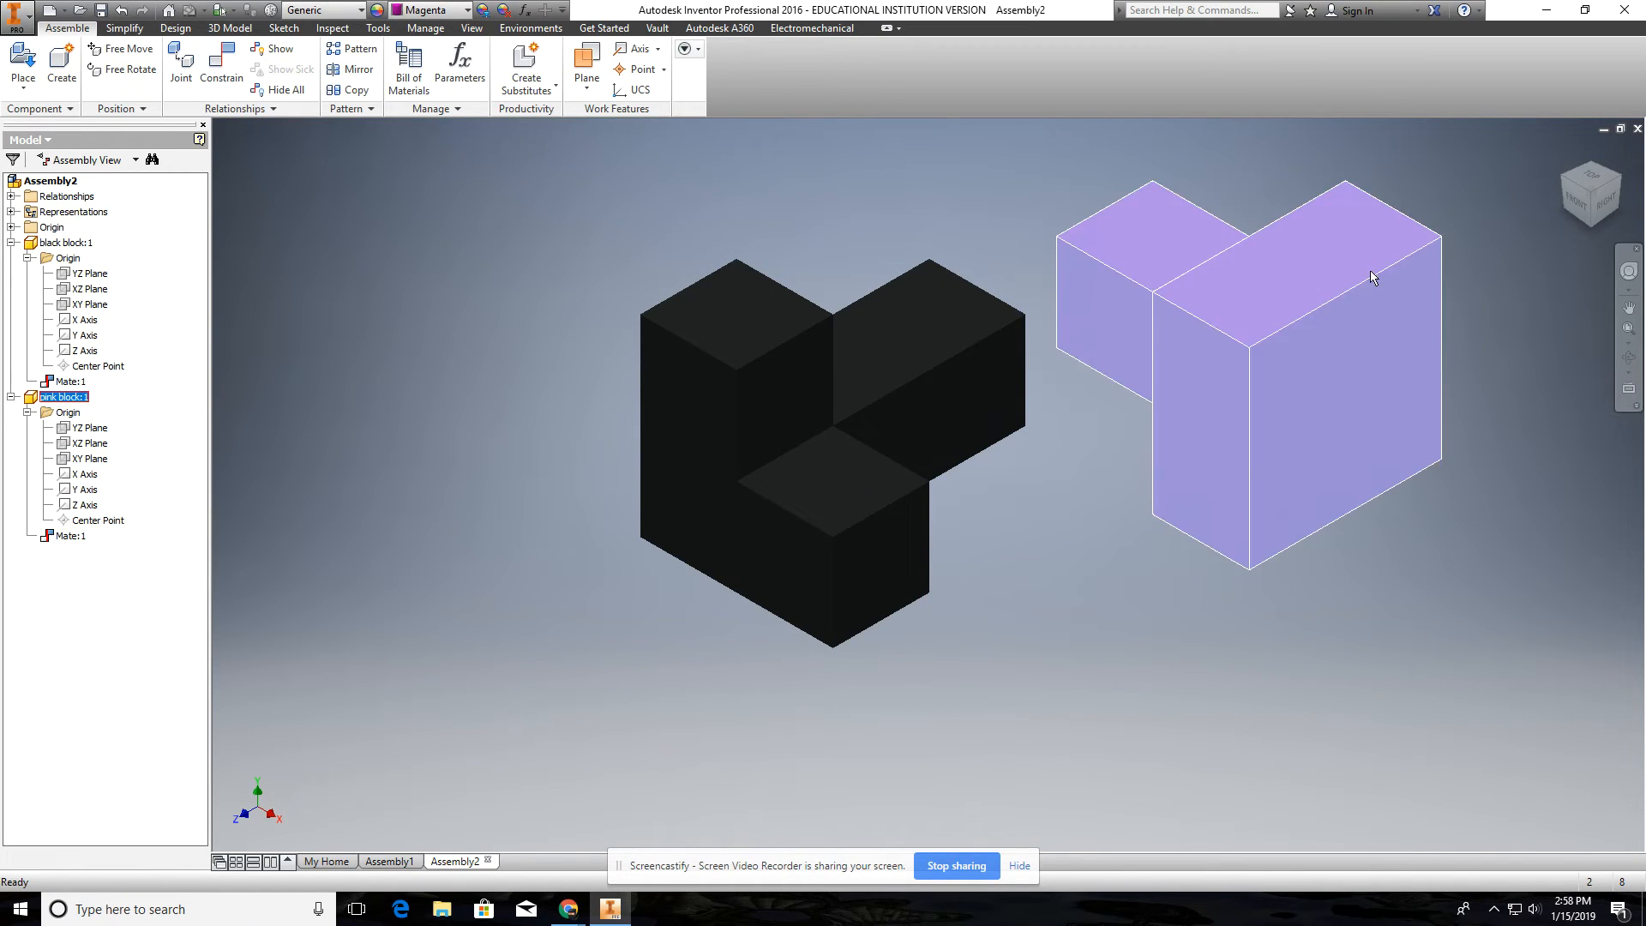
pyautogui.click(1576, 200)
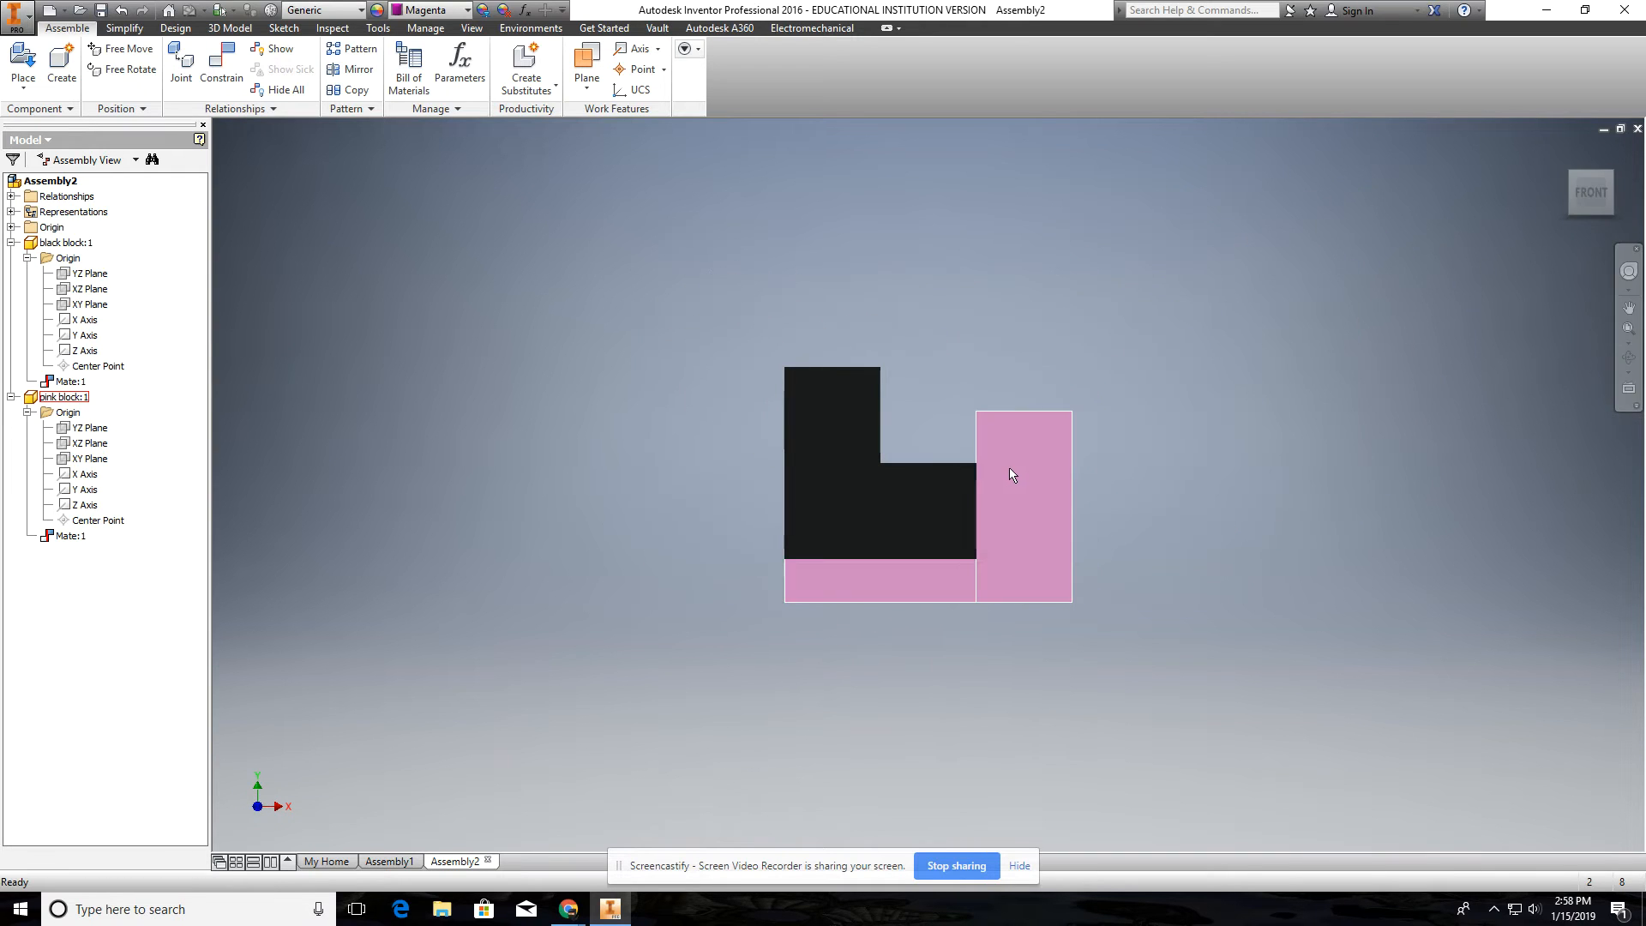
pyautogui.click(1010, 475)
pyautogui.moveTo(1010, 475); pyautogui.dragTo(1136, 496)
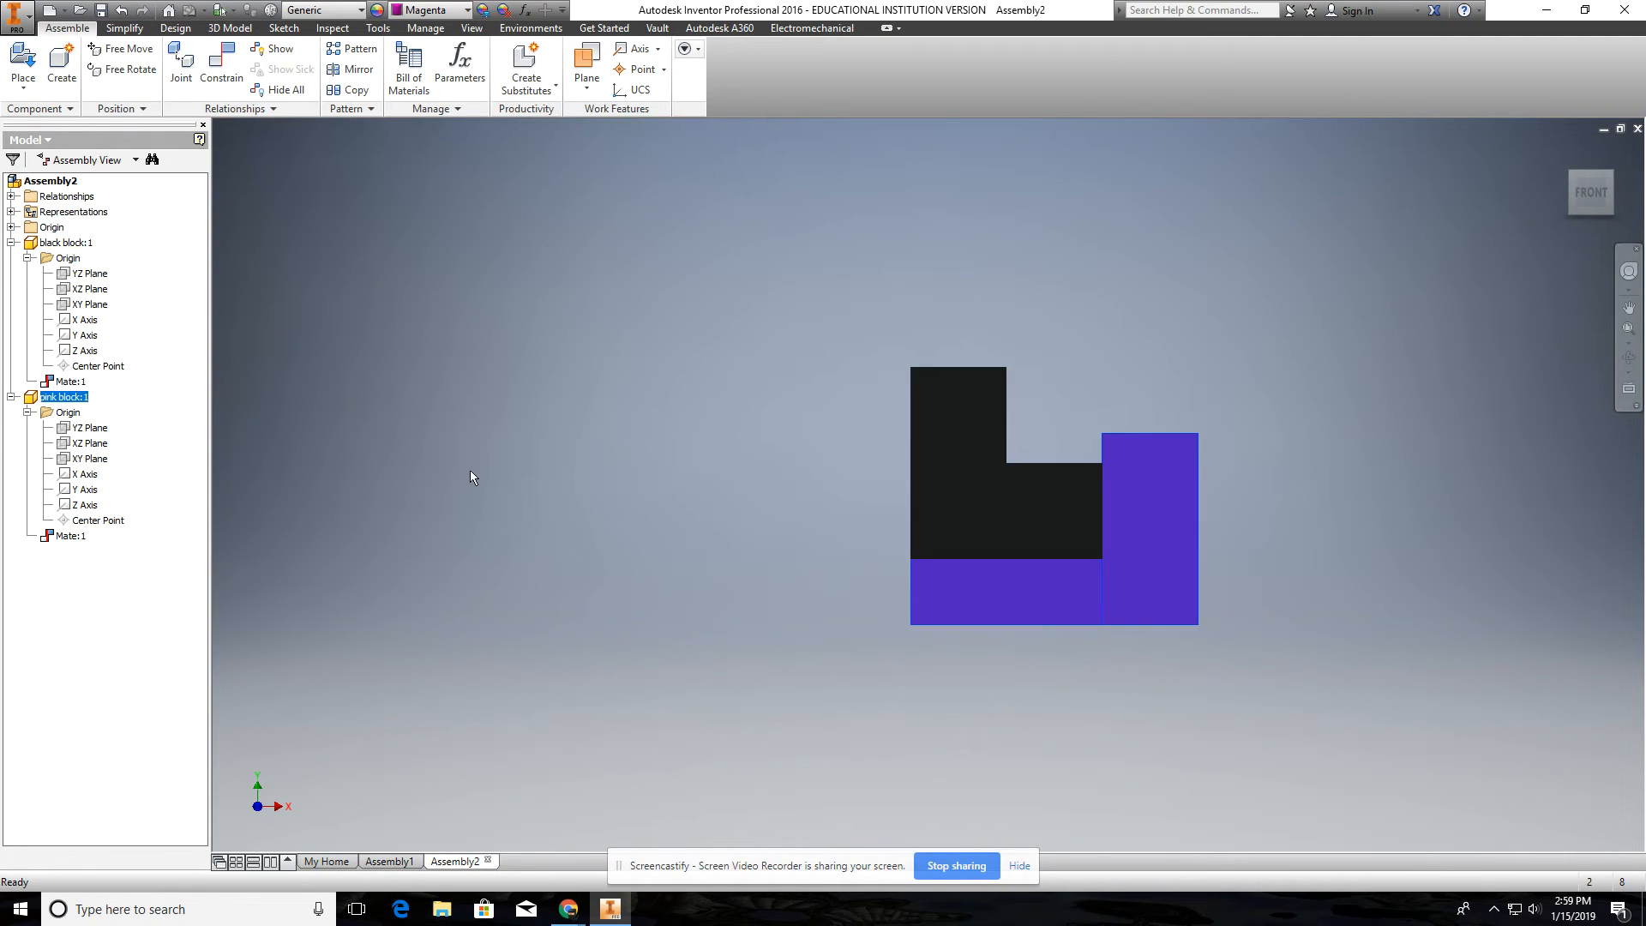
pyautogui.click(1575, 167)
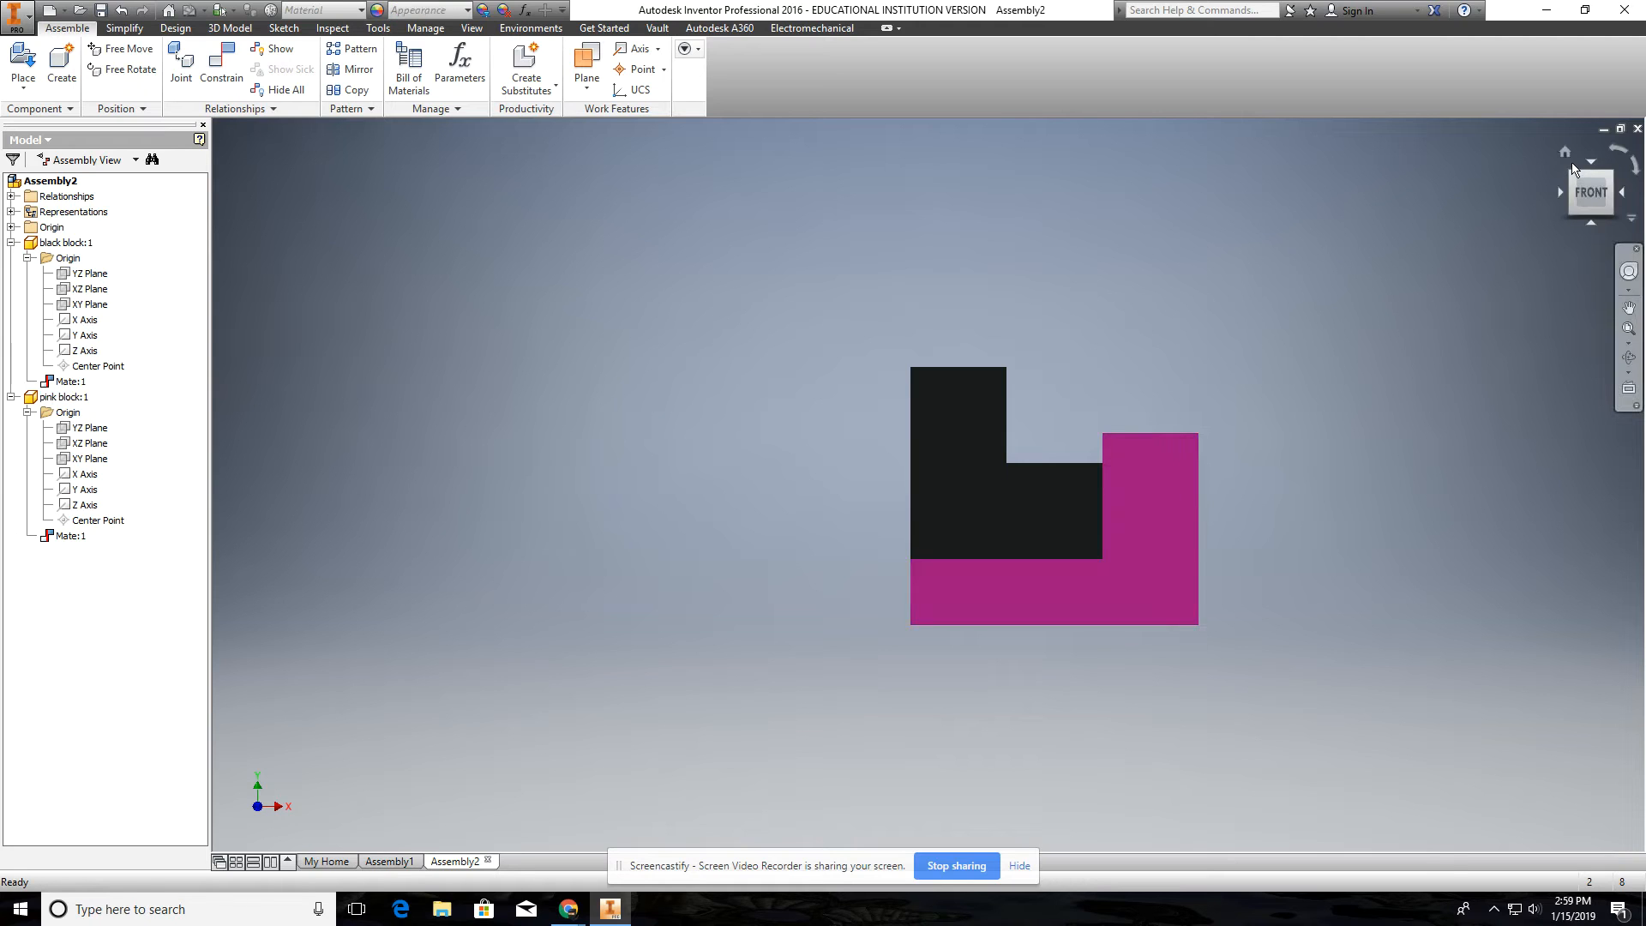
pyautogui.moveTo(1576, 174); pyautogui.dragTo(1298, 313)
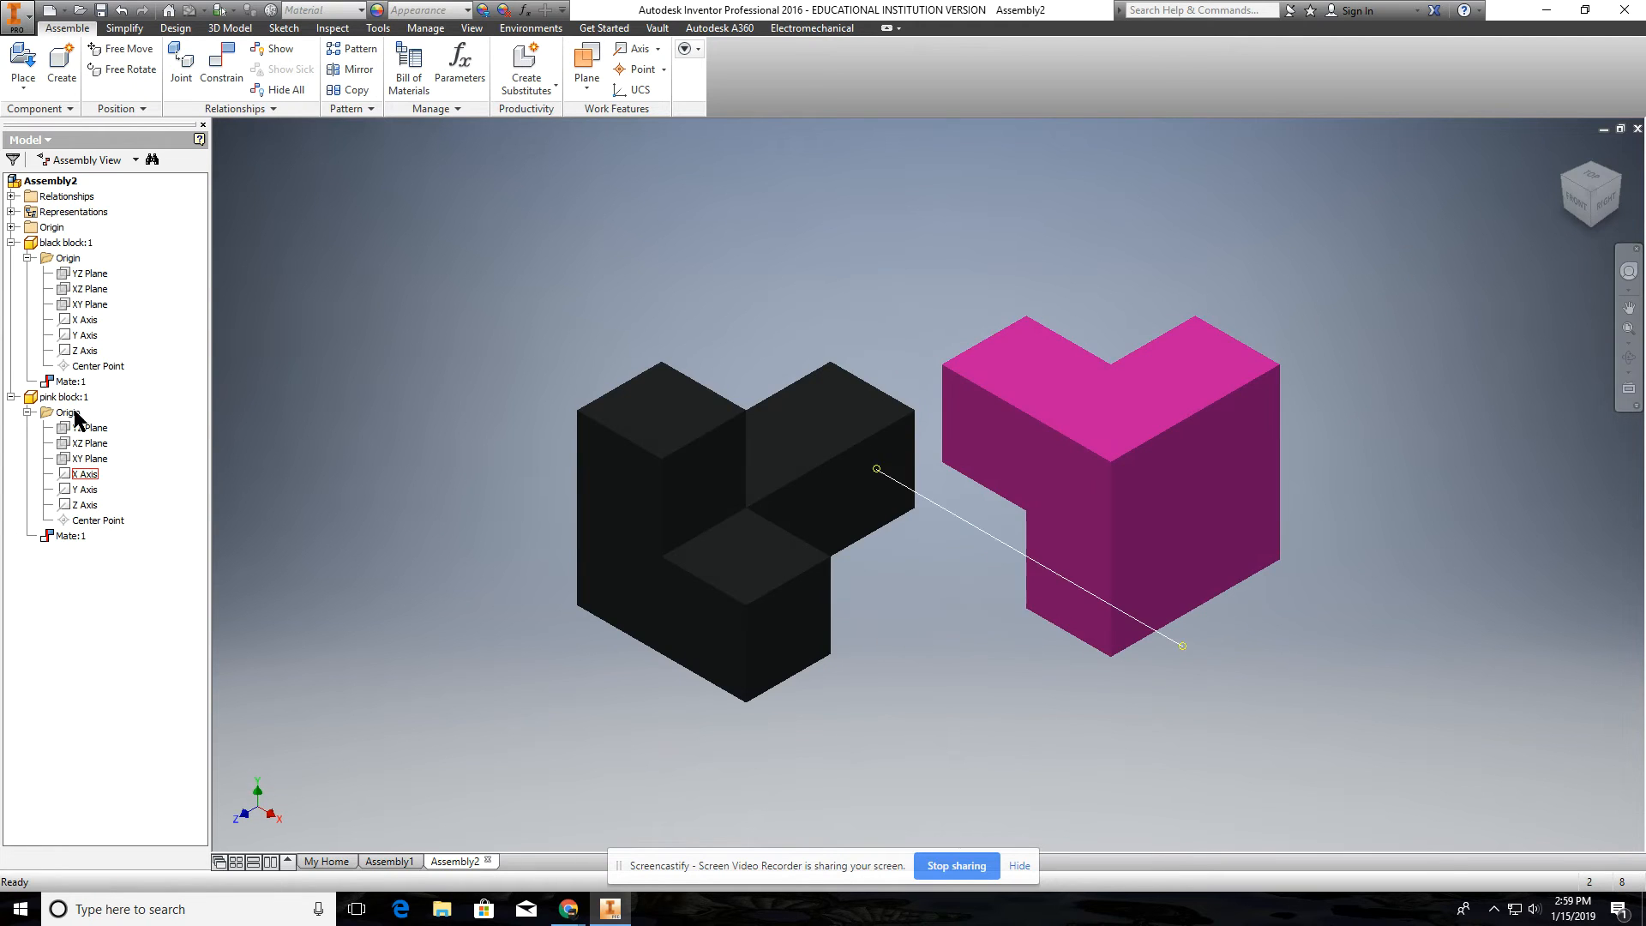
# Step: Reposition the black block slightly and ground it in the assembly
pyautogui.click(11, 243)
pyautogui.click(11, 242)
pyautogui.moveTo(625, 445); pyautogui.dragTo(667, 410)
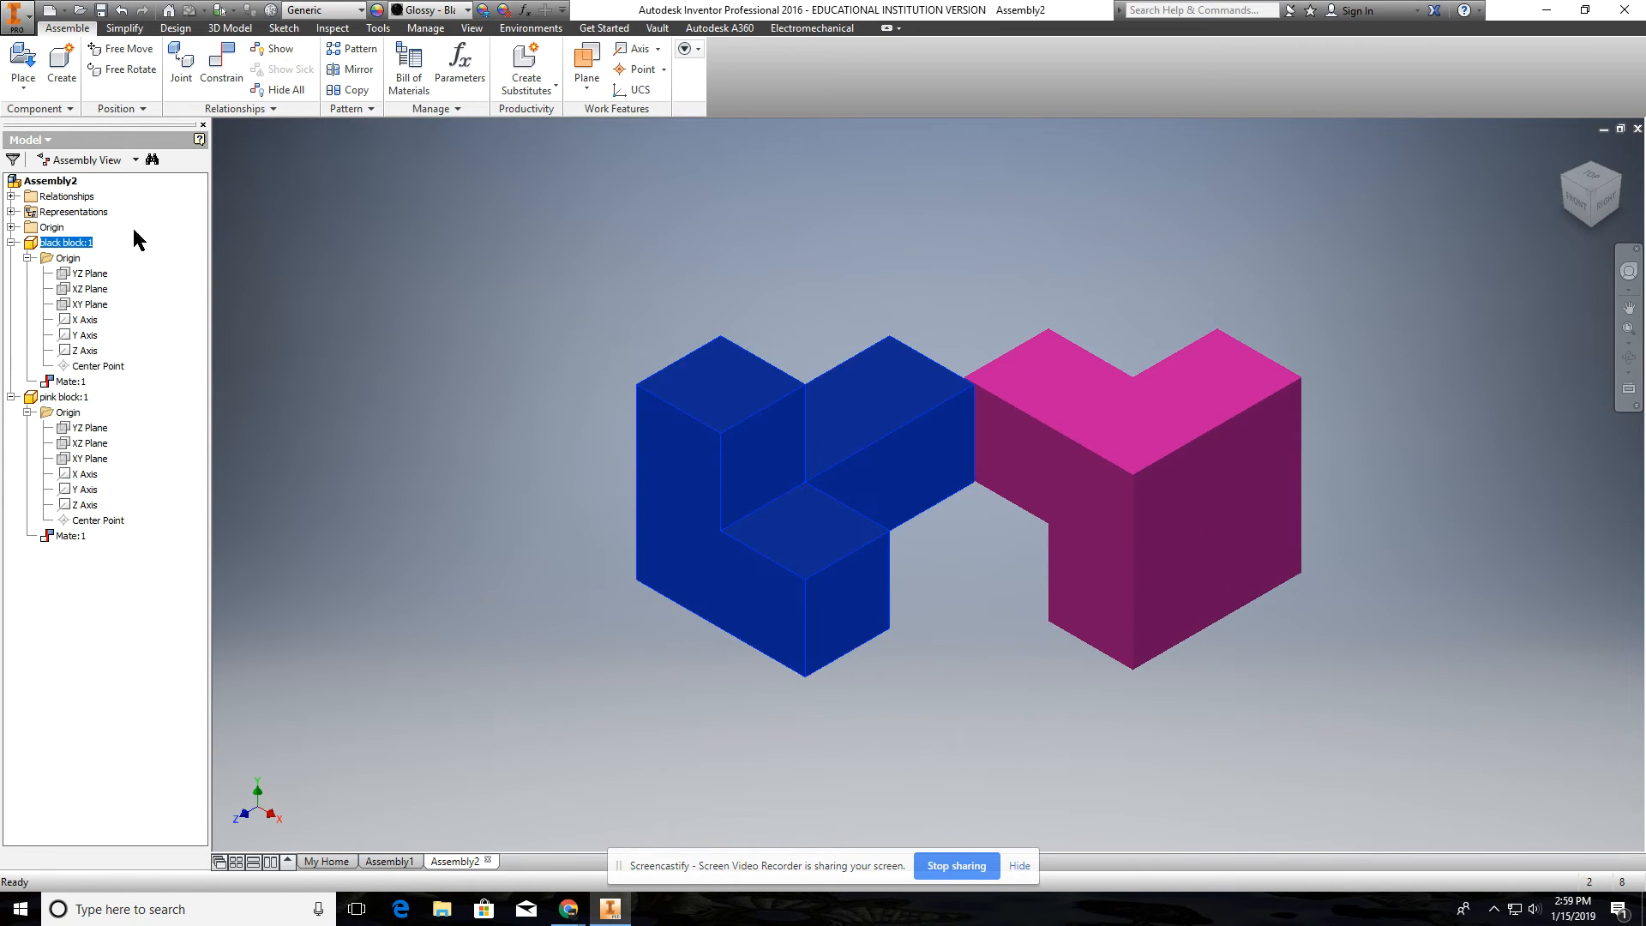
pyautogui.rightClick(56, 249)
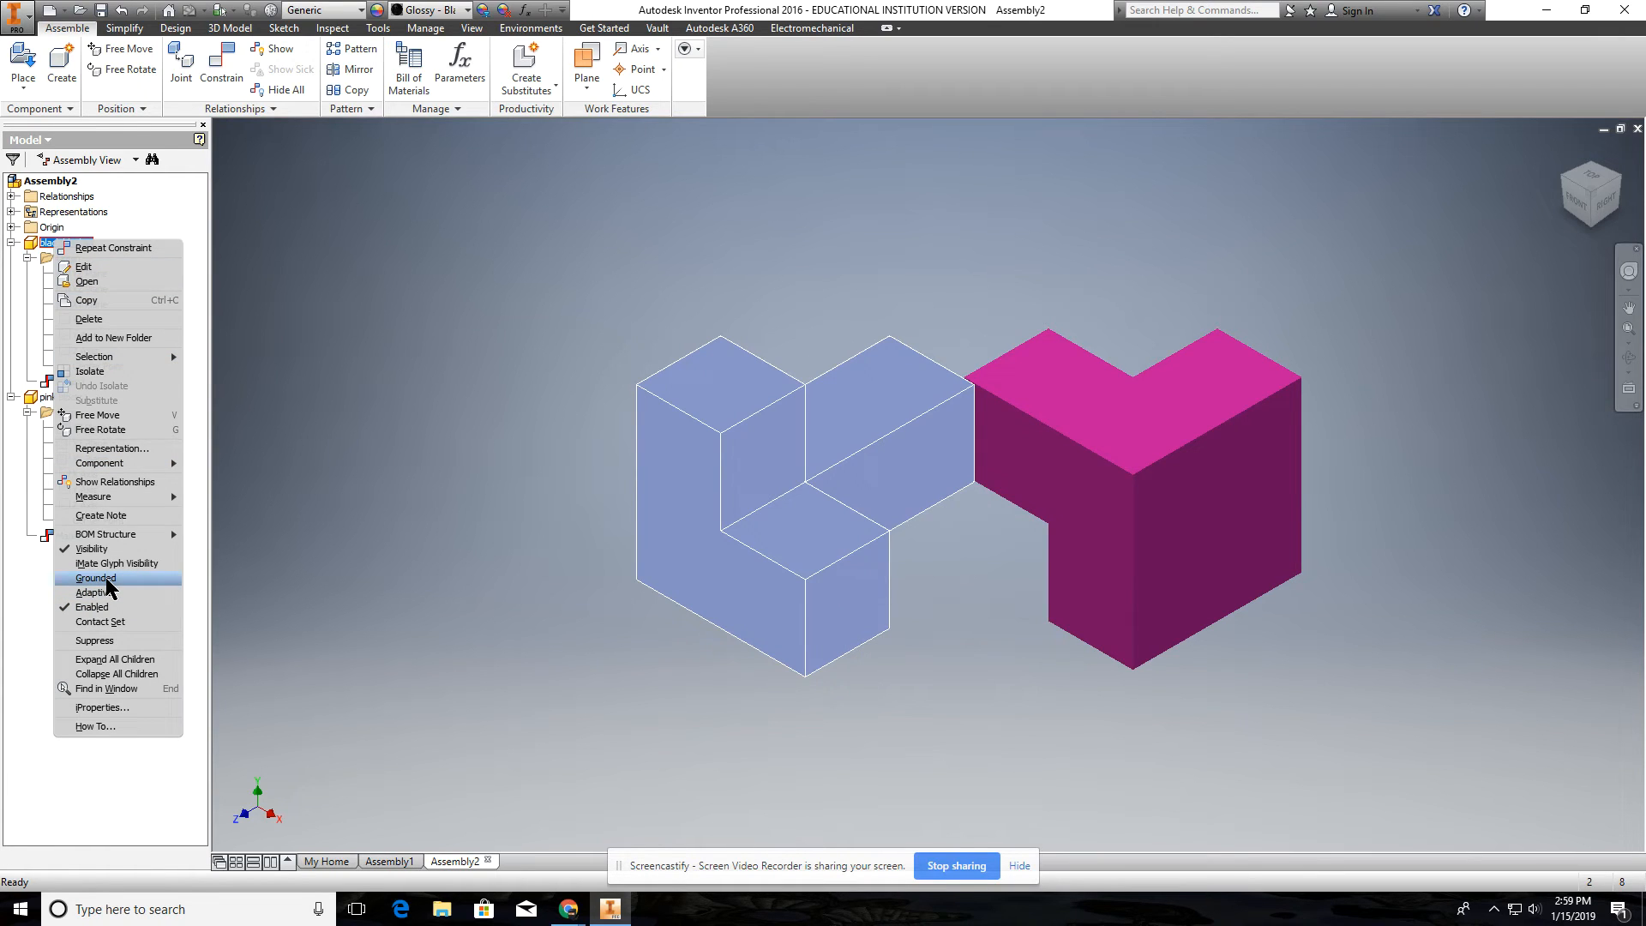
pyautogui.click(96, 577)
pyautogui.click(880, 213)
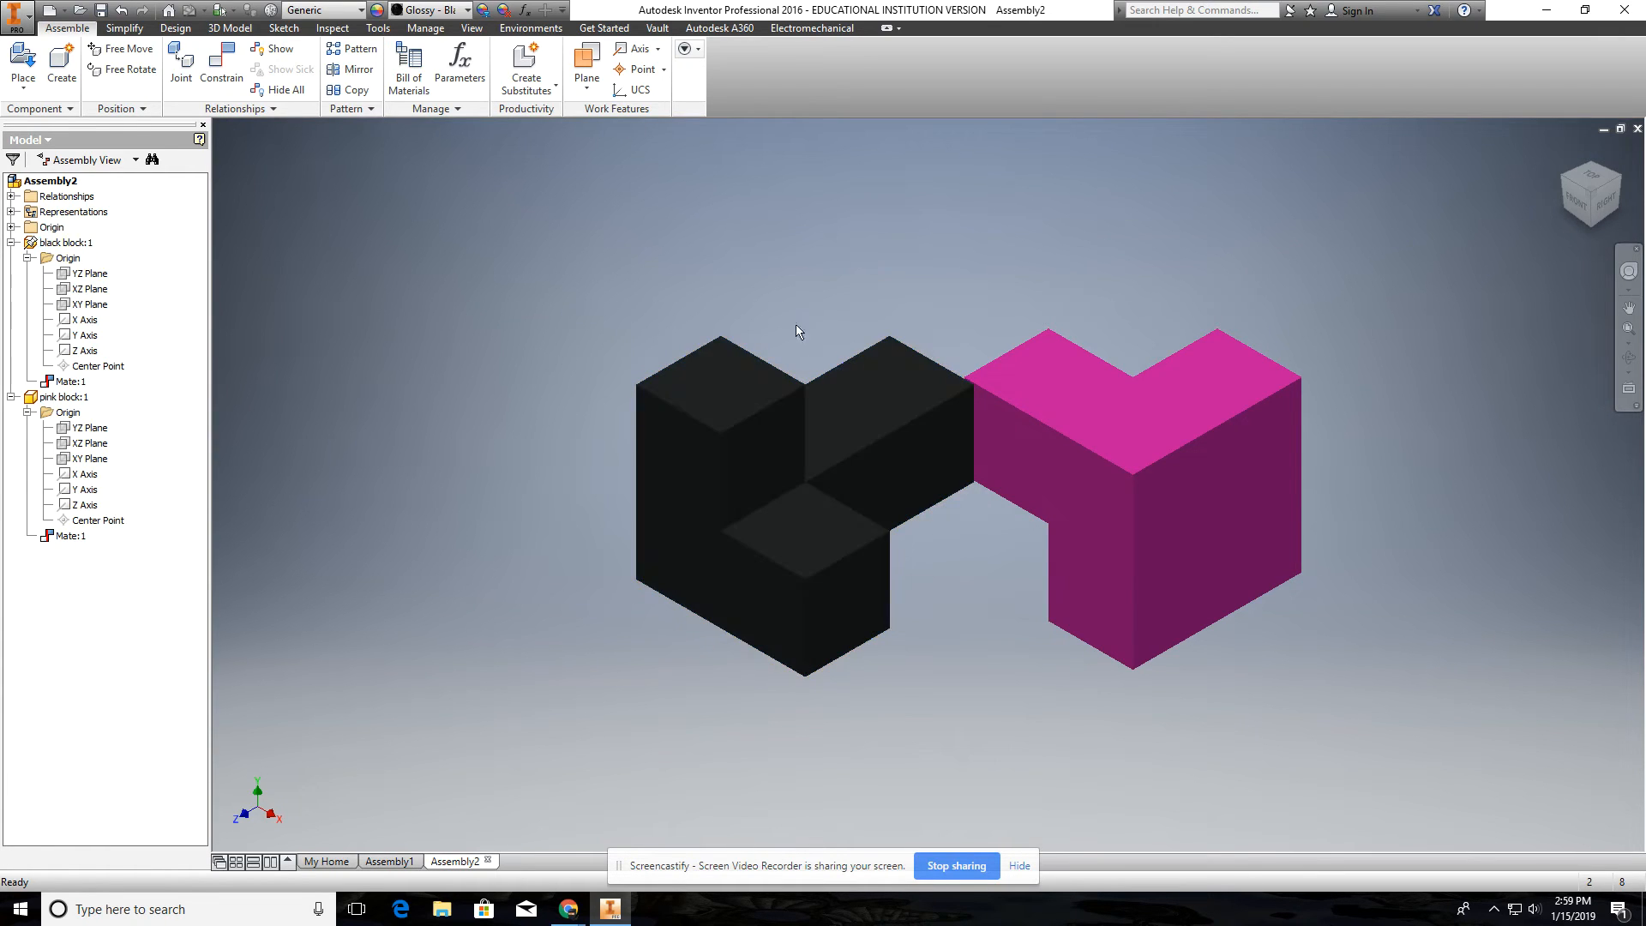
pyautogui.click(782, 402)
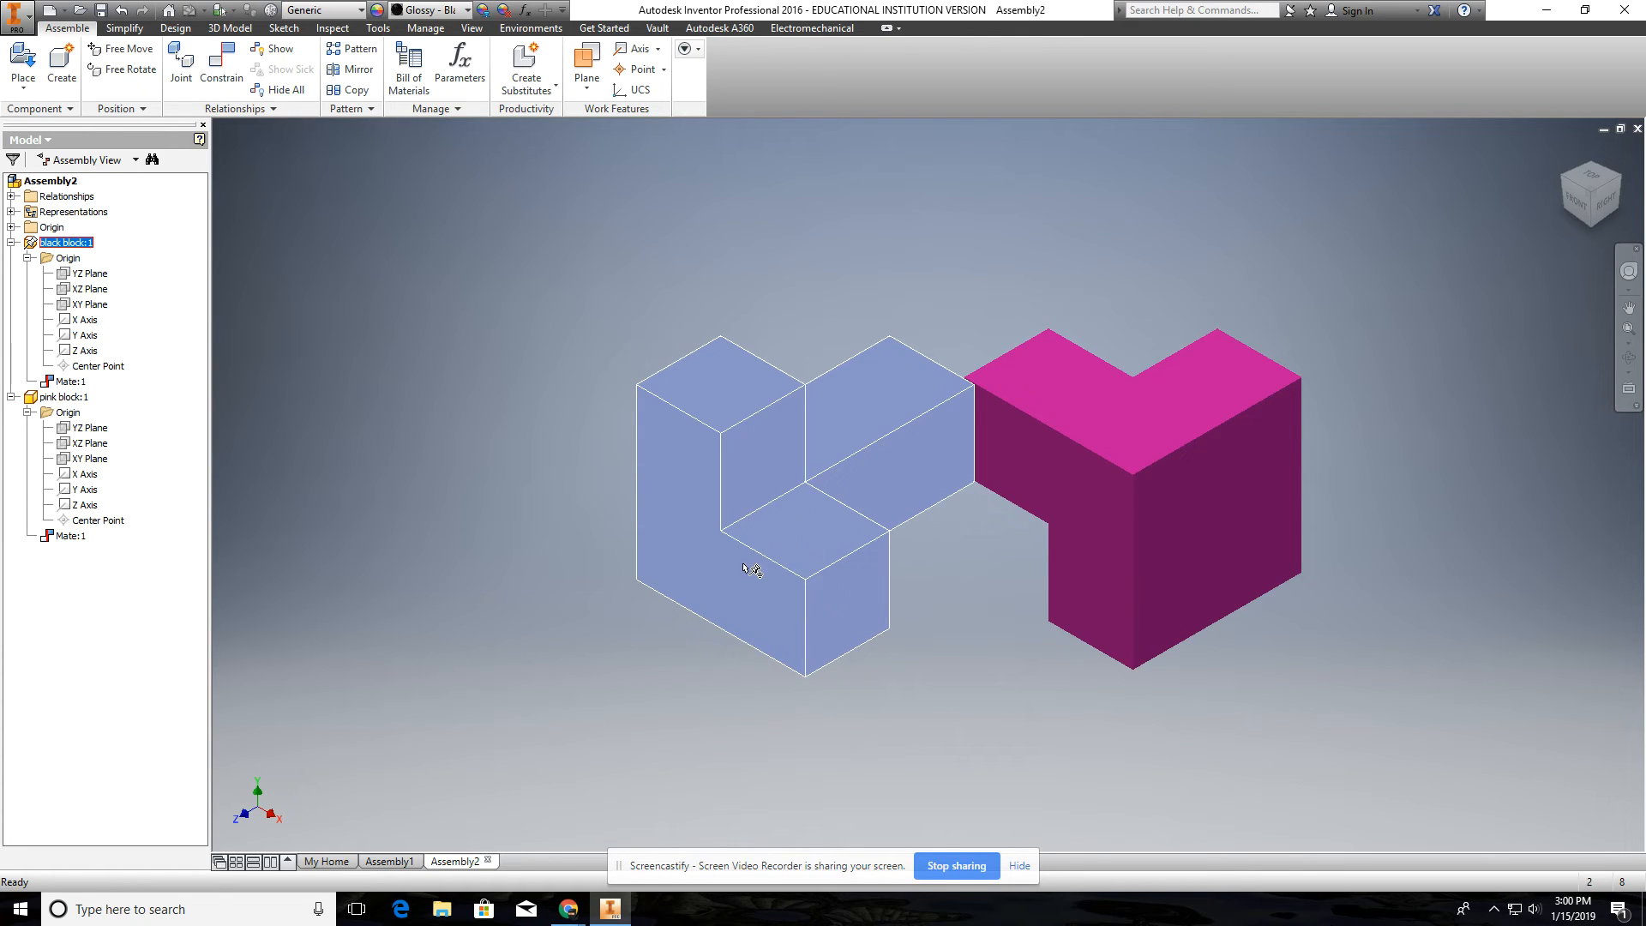
# Step: Constrain the pink block's narrow front face flush with the black block's front face at a 0.000 in offset
pyautogui.click(222, 69)
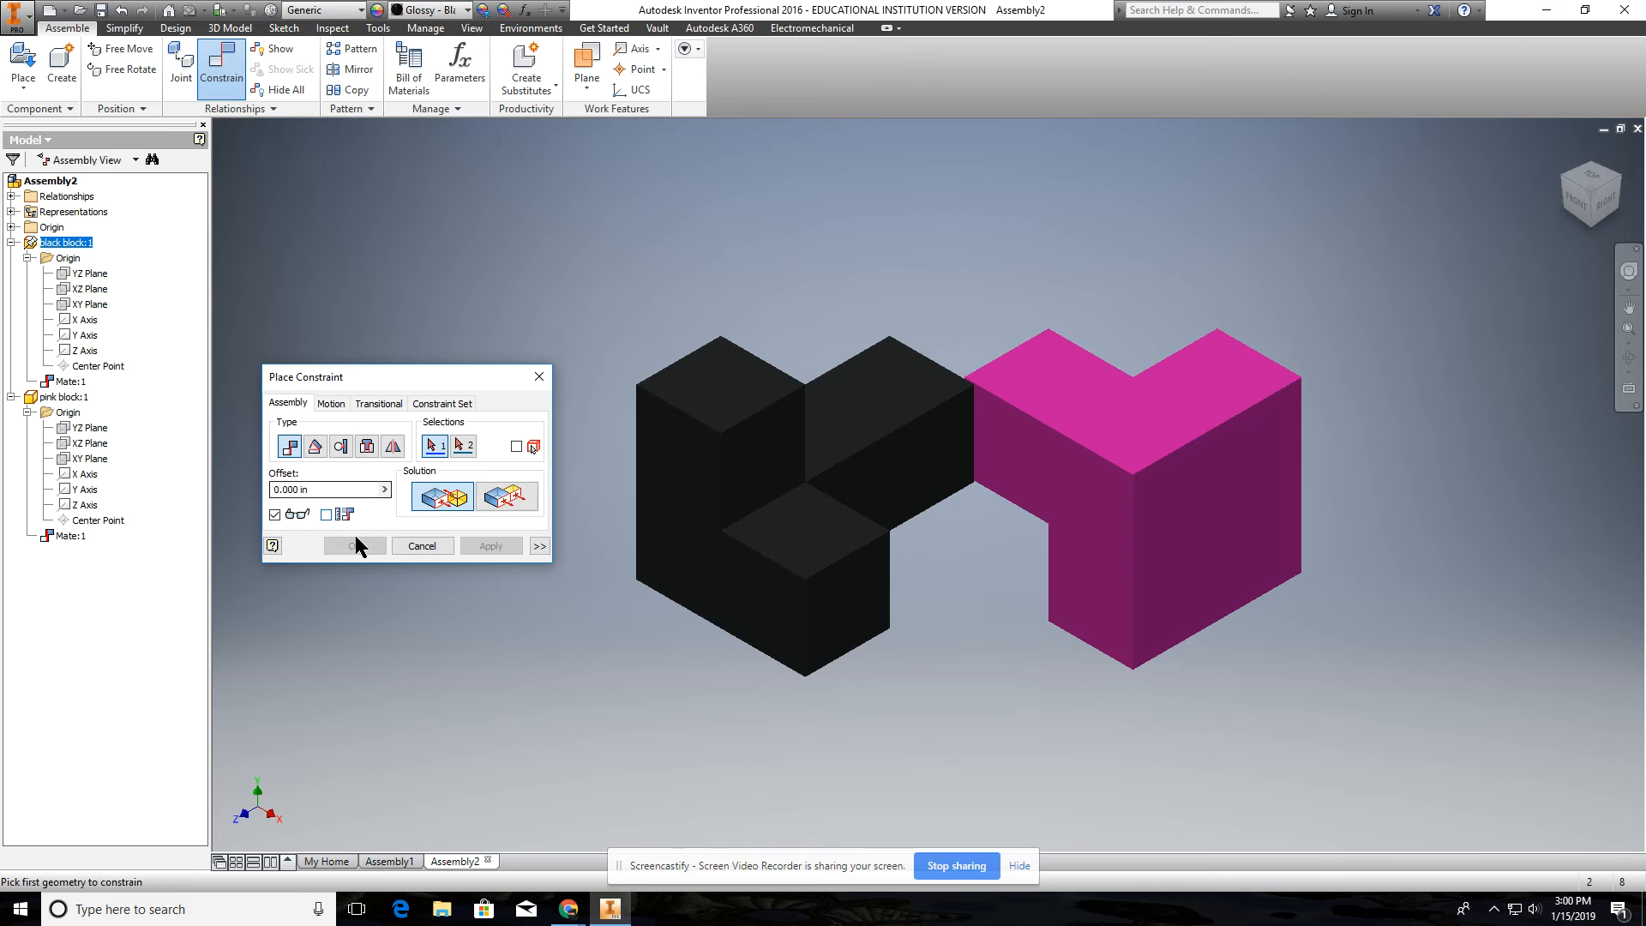
pyautogui.click(516, 496)
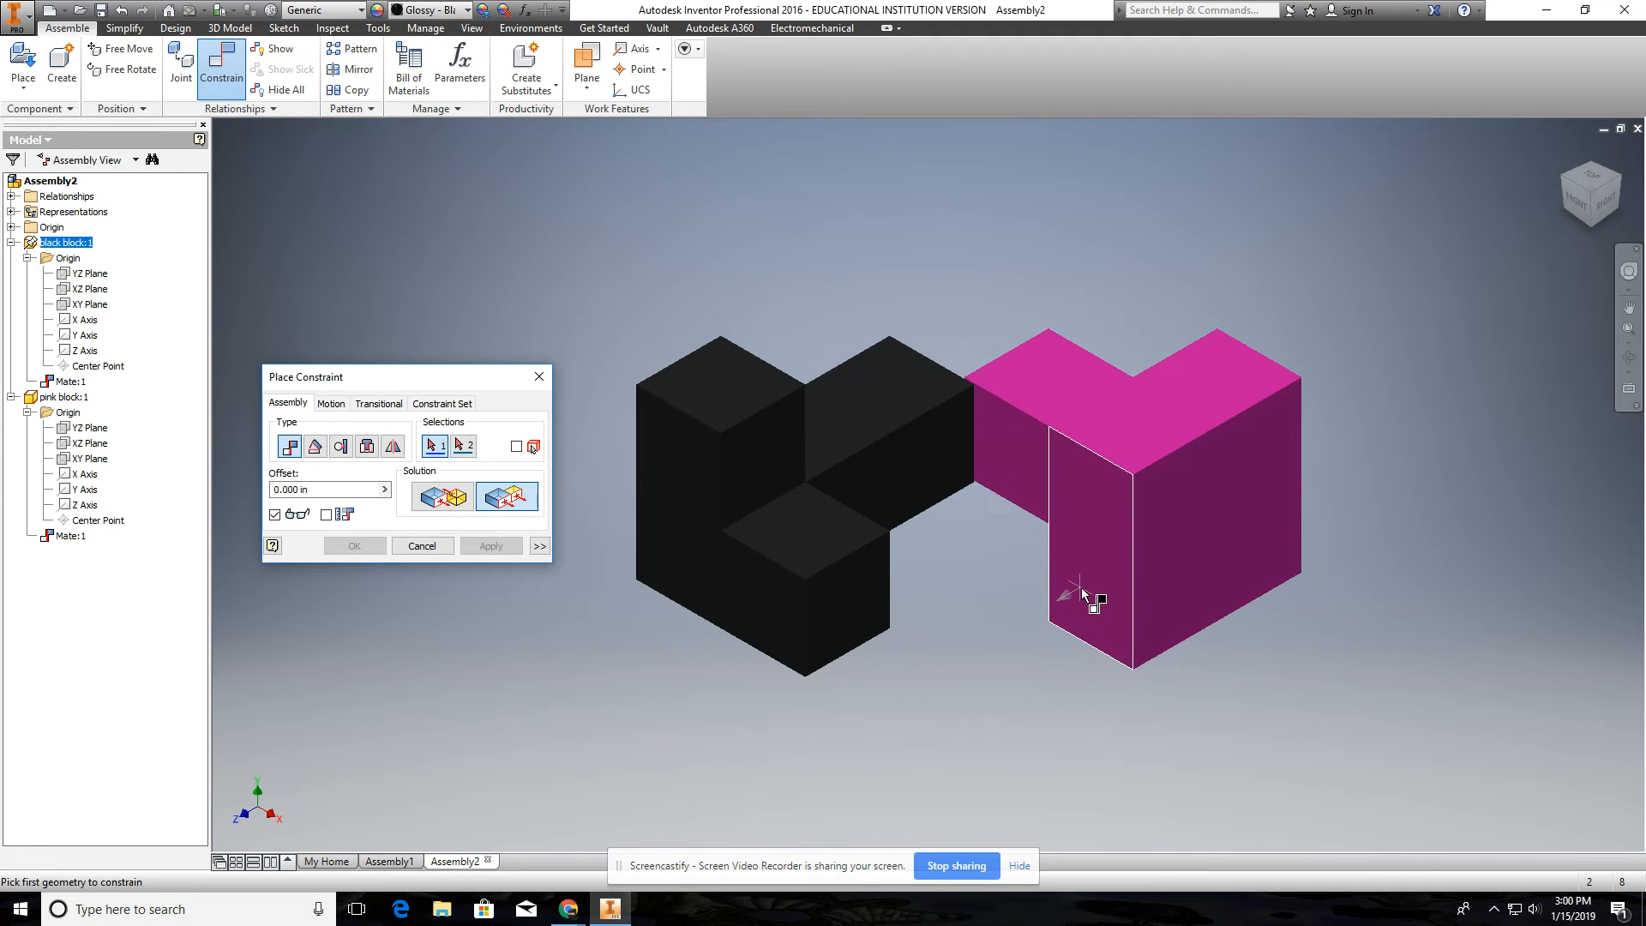
pyautogui.click(783, 611)
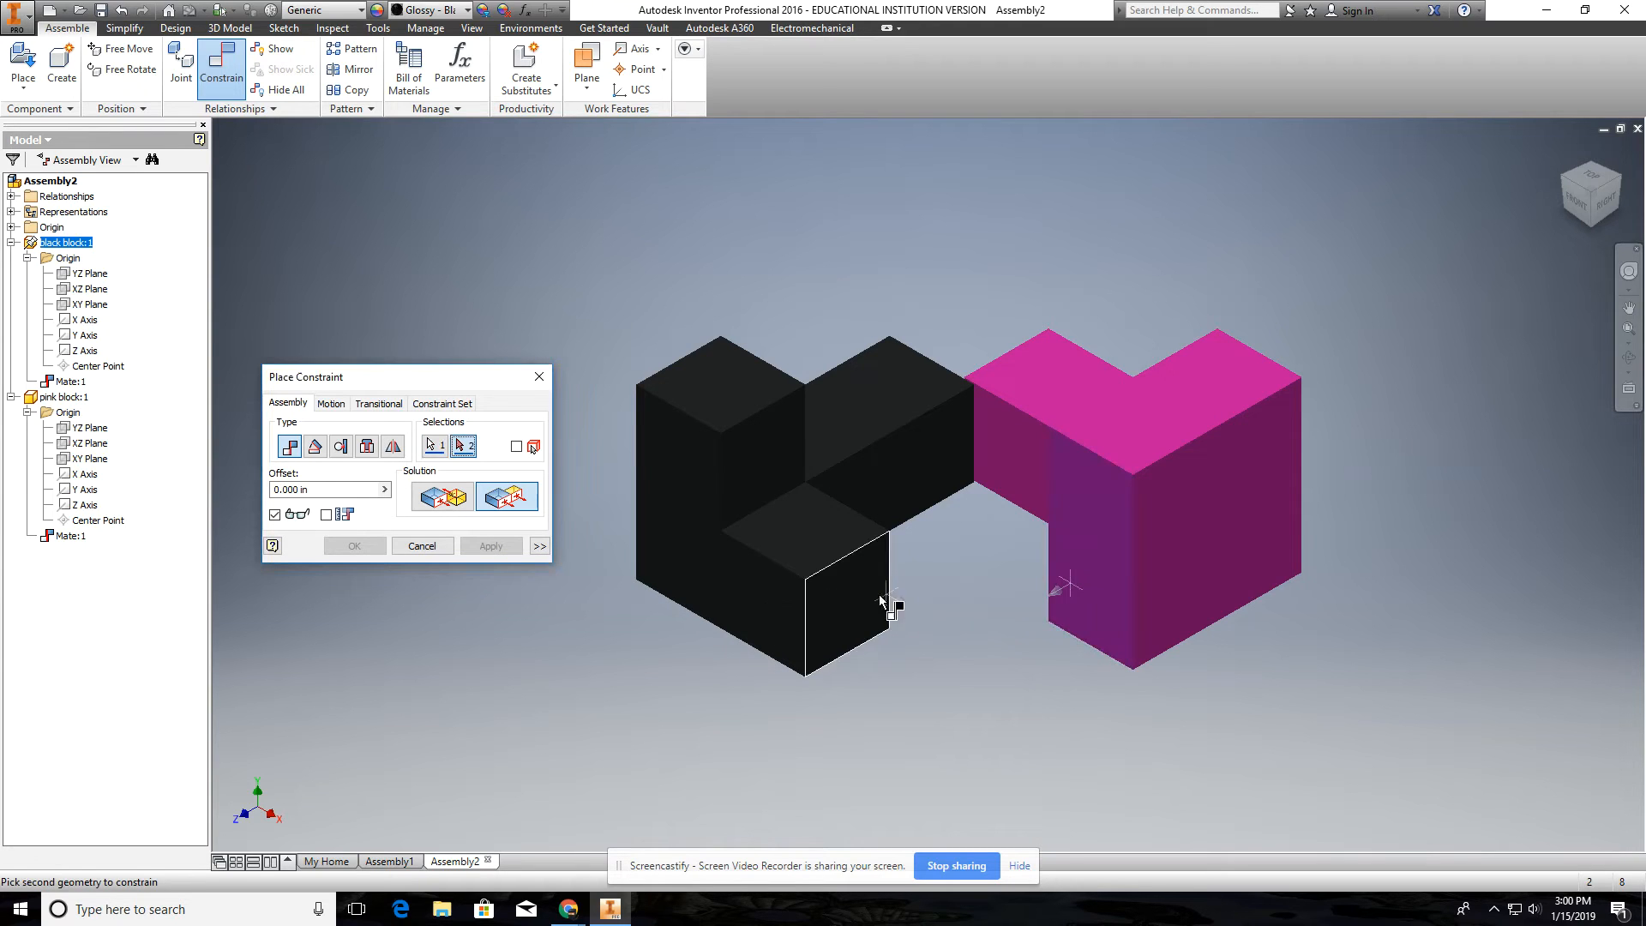
pyautogui.click(764, 594)
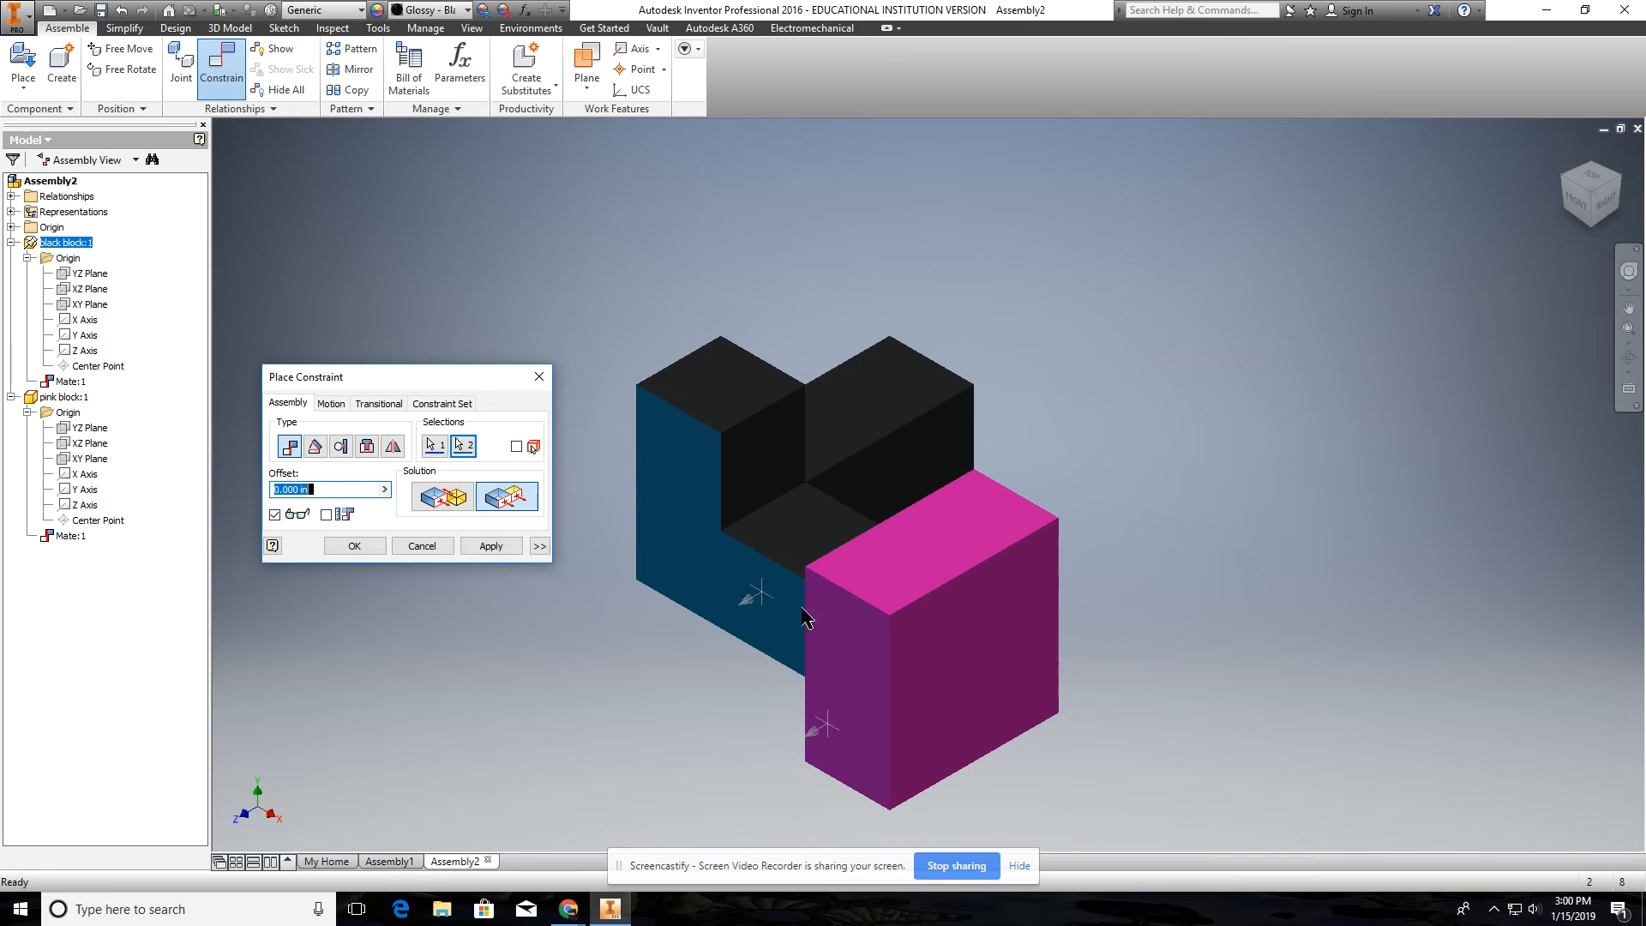
pyautogui.keyDown('shift'); pyautogui.moveTo(1006, 639); pyautogui.dragTo(1081, 647, button='middle'); pyautogui.keyUp('shift')
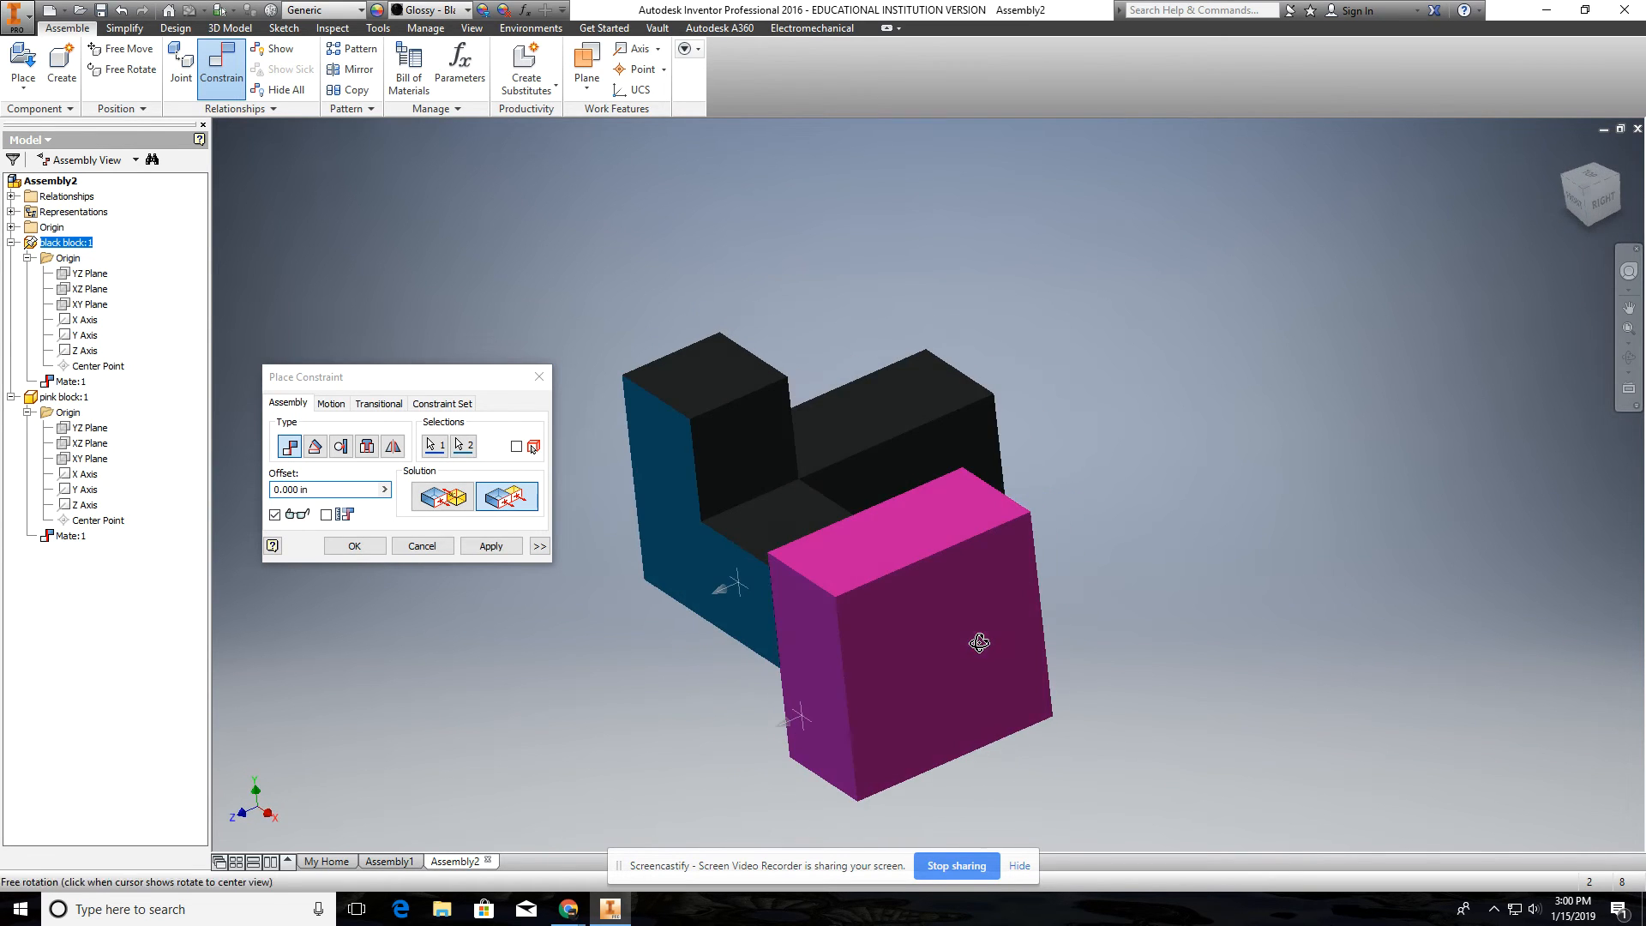
pyautogui.click(507, 543)
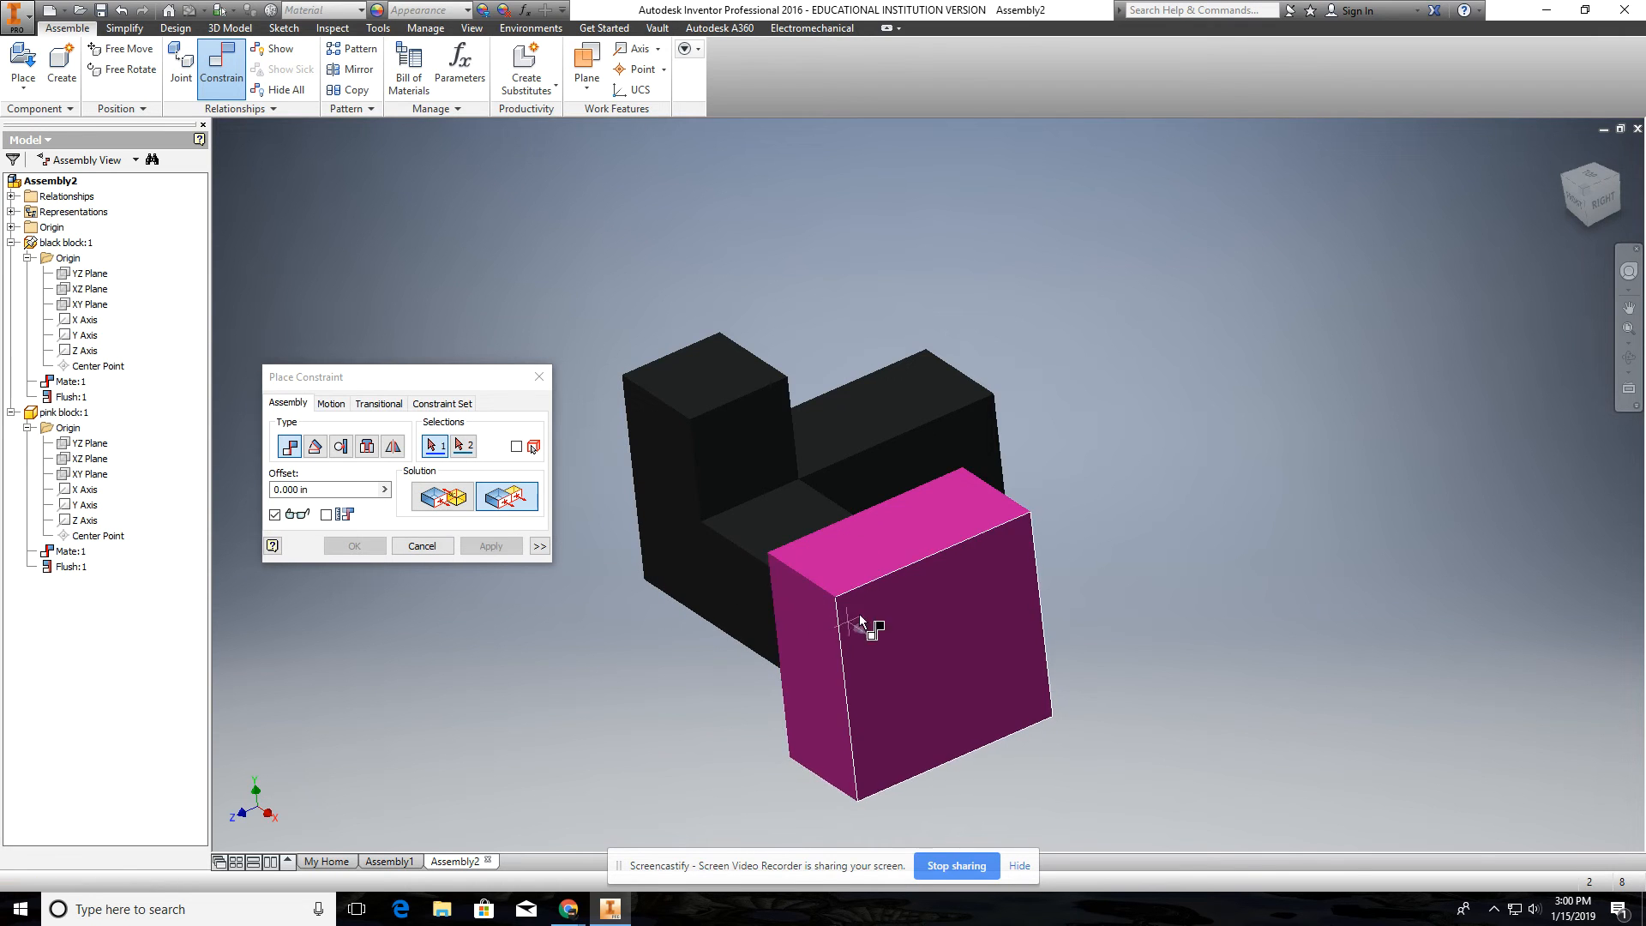
# Step: Constrain the pink block's top face flush with the top of the black block's lower front arm at a 0.000 in offset
pyautogui.keyDown('shift'); pyautogui.moveTo(861, 619); pyautogui.dragTo(926, 574, button='middle'); pyautogui.keyUp('shift')
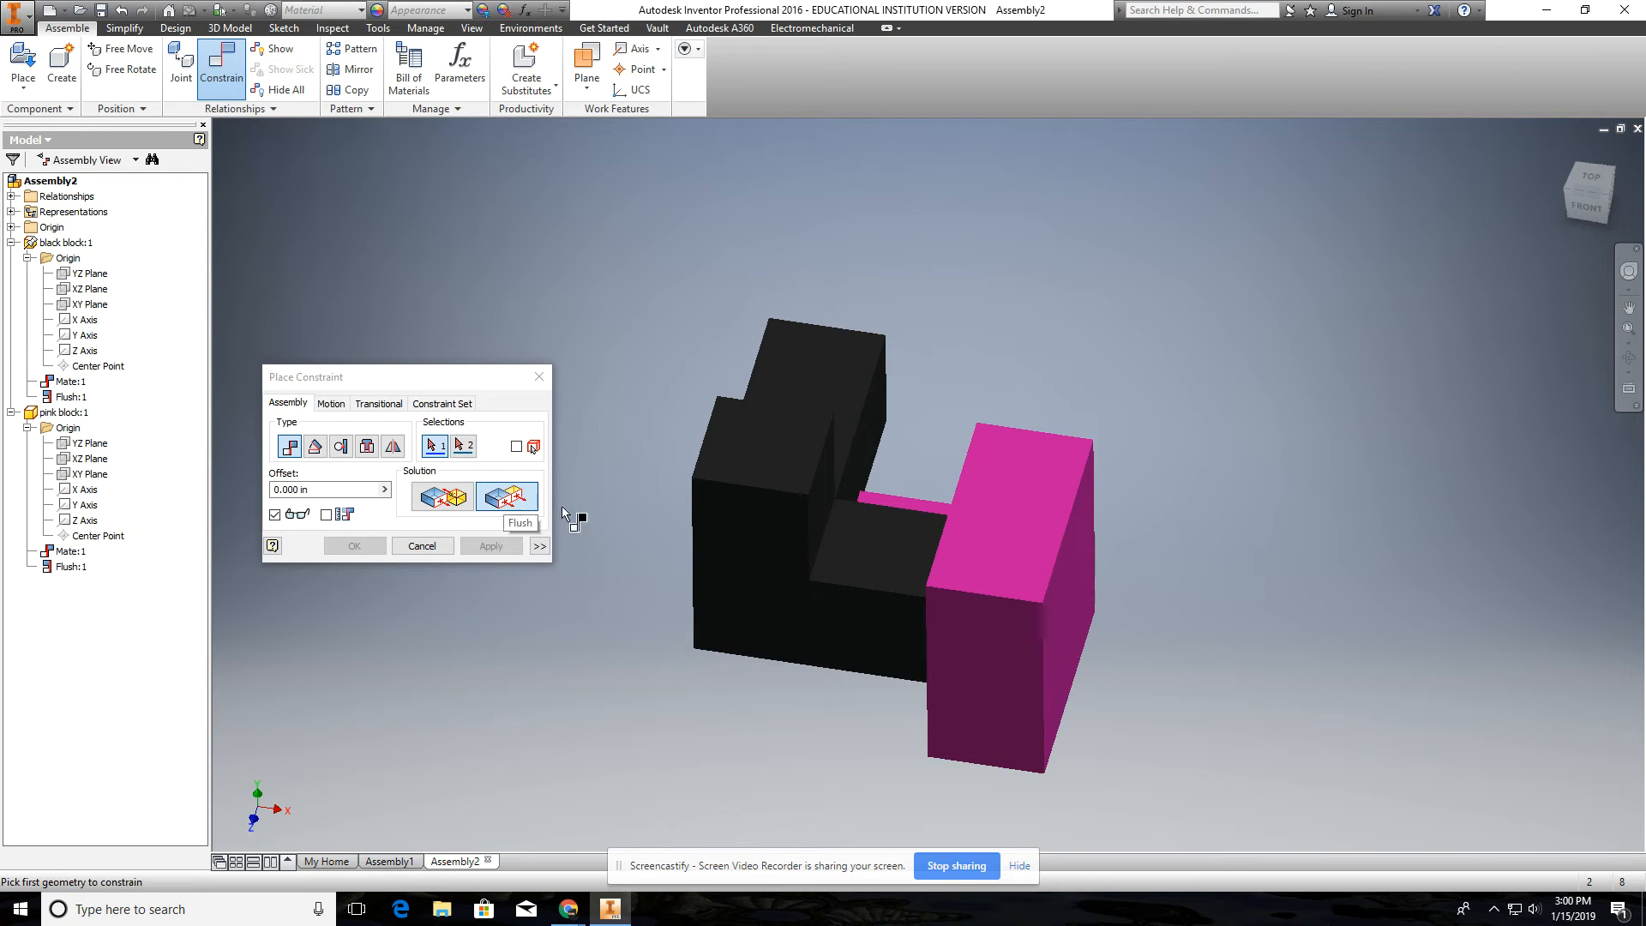
pyautogui.click(865, 547)
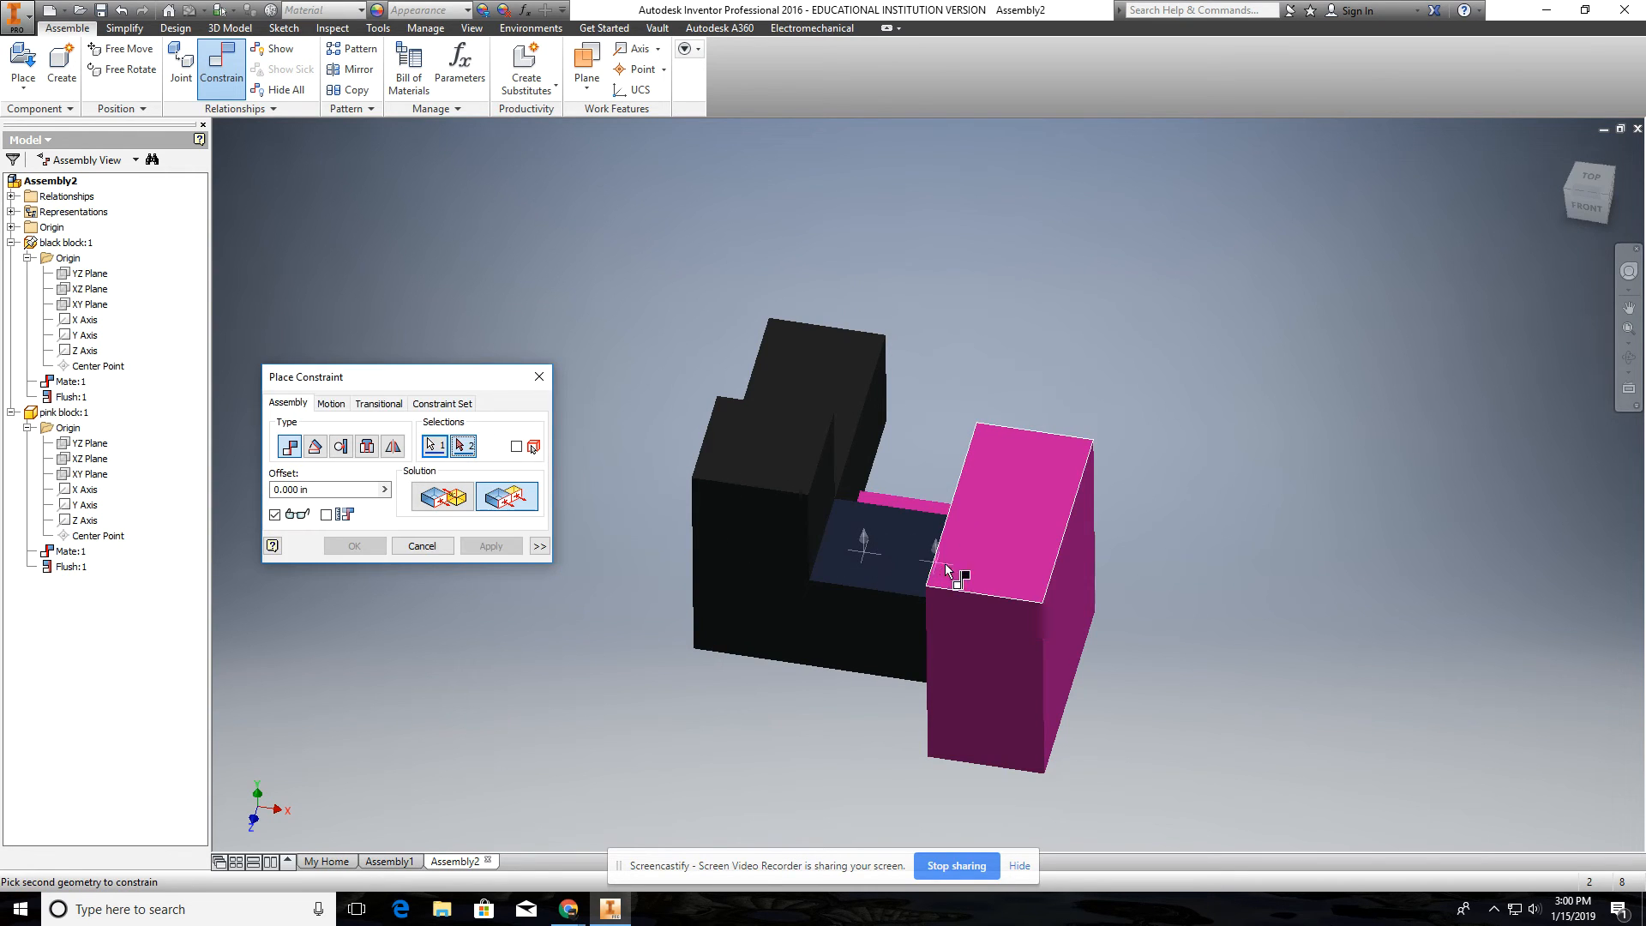
pyautogui.click(987, 569)
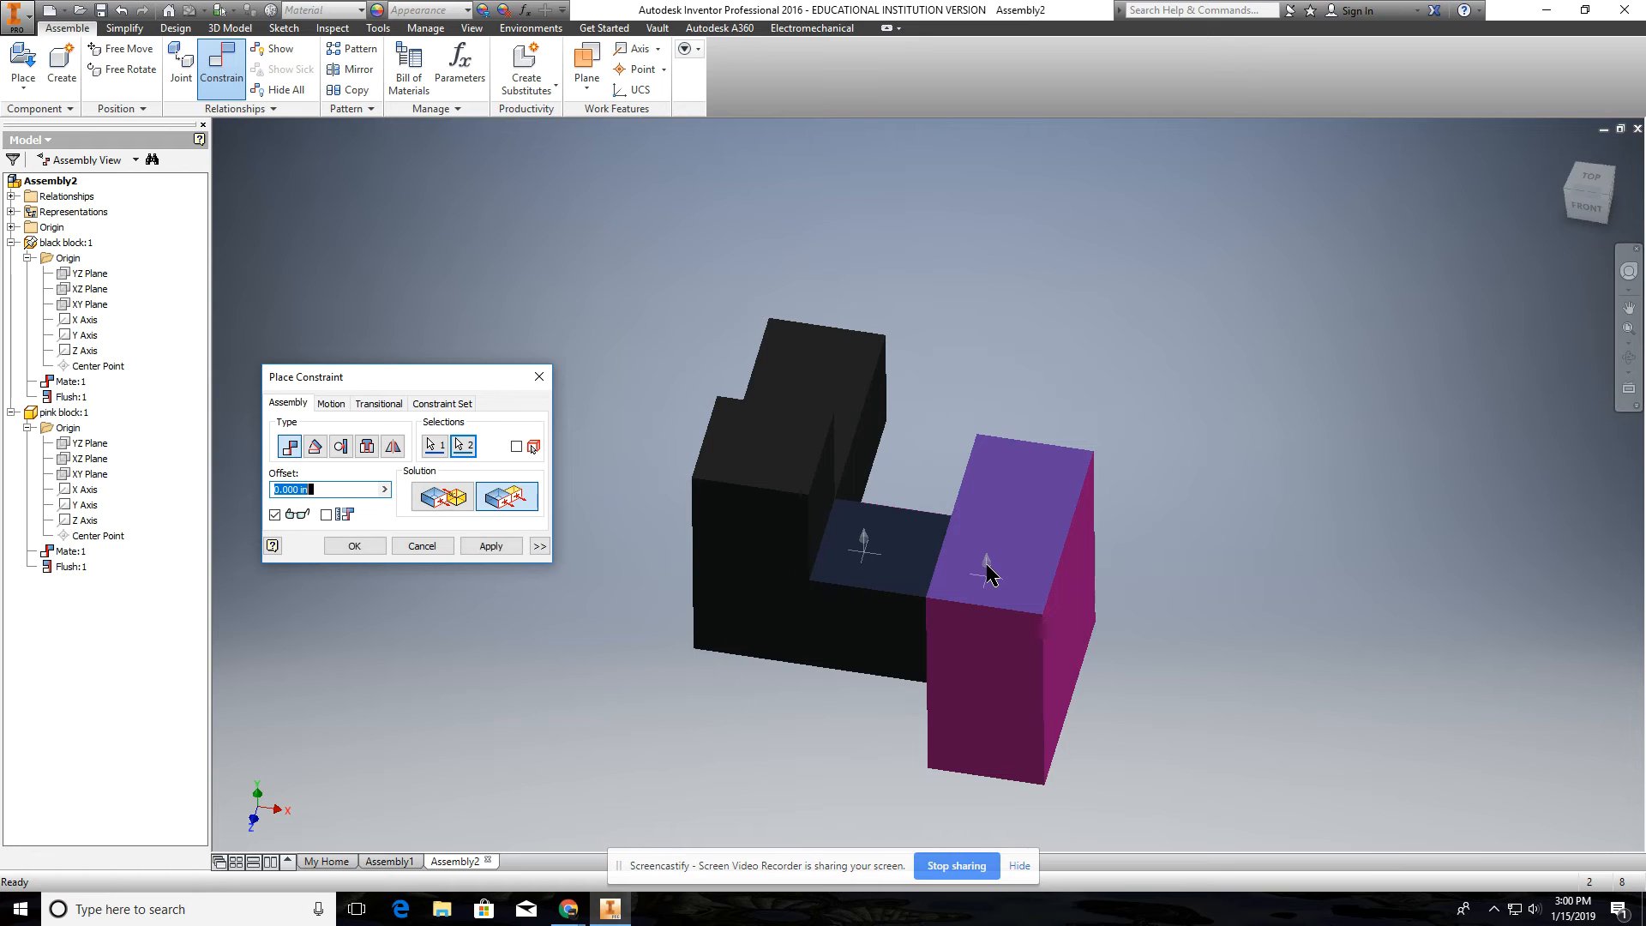
pyautogui.click(491, 546)
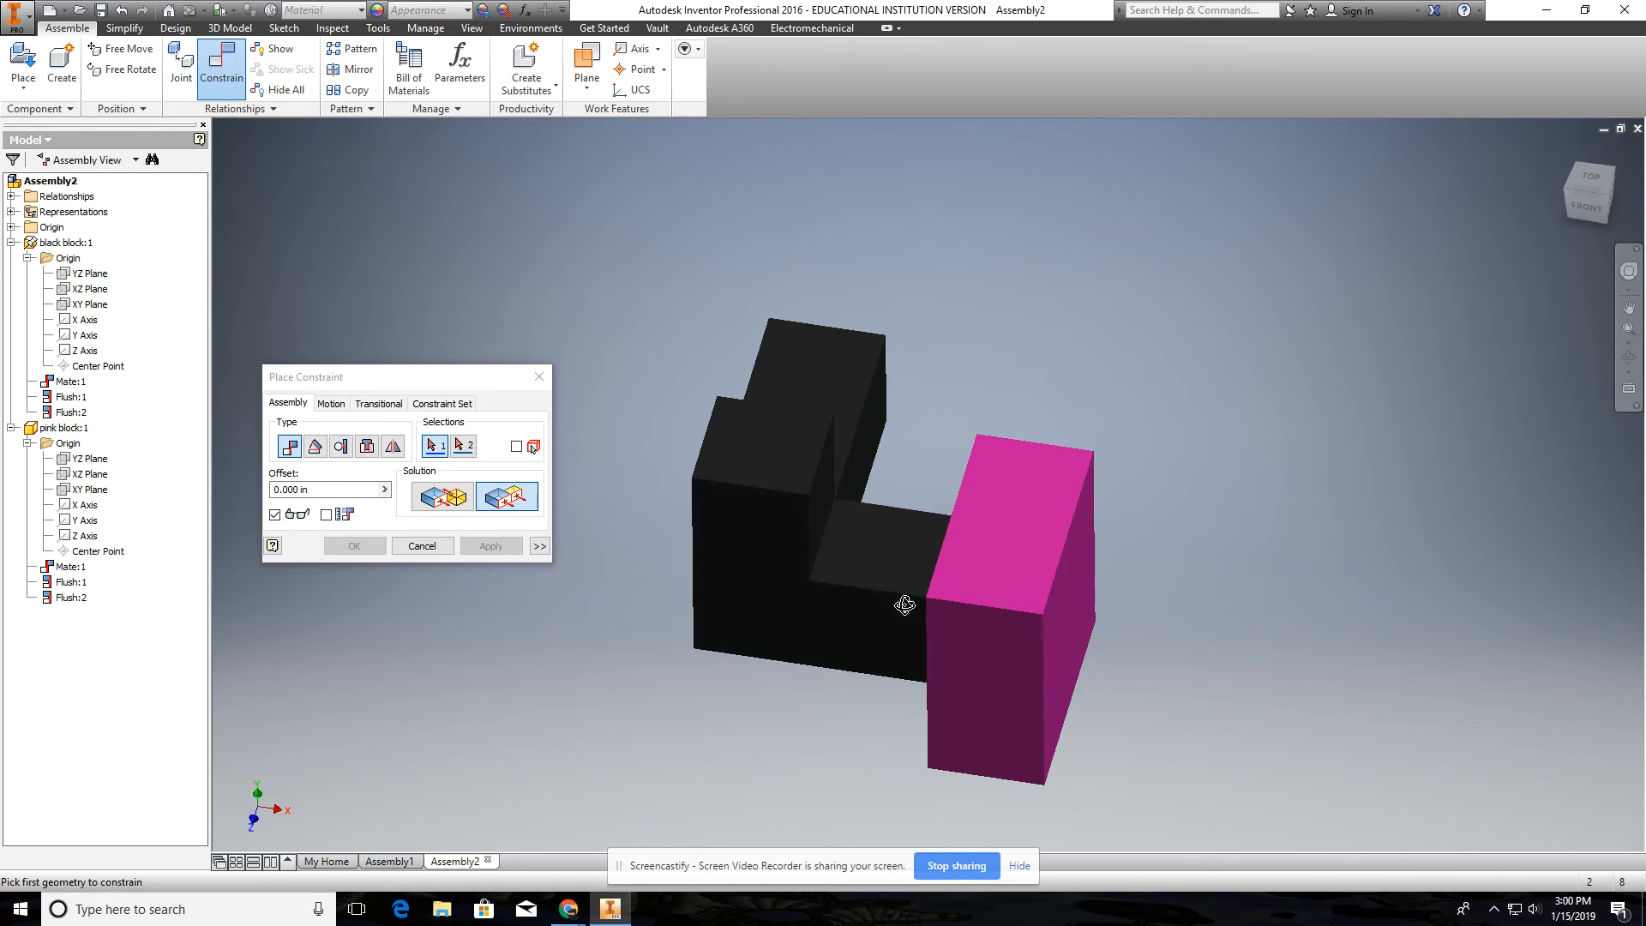
pyautogui.keyDown('shift'); pyautogui.moveTo(905, 605); pyautogui.dragTo(823, 699, button='middle'); pyautogui.keyUp('shift')
pyautogui.click(1566, 151)
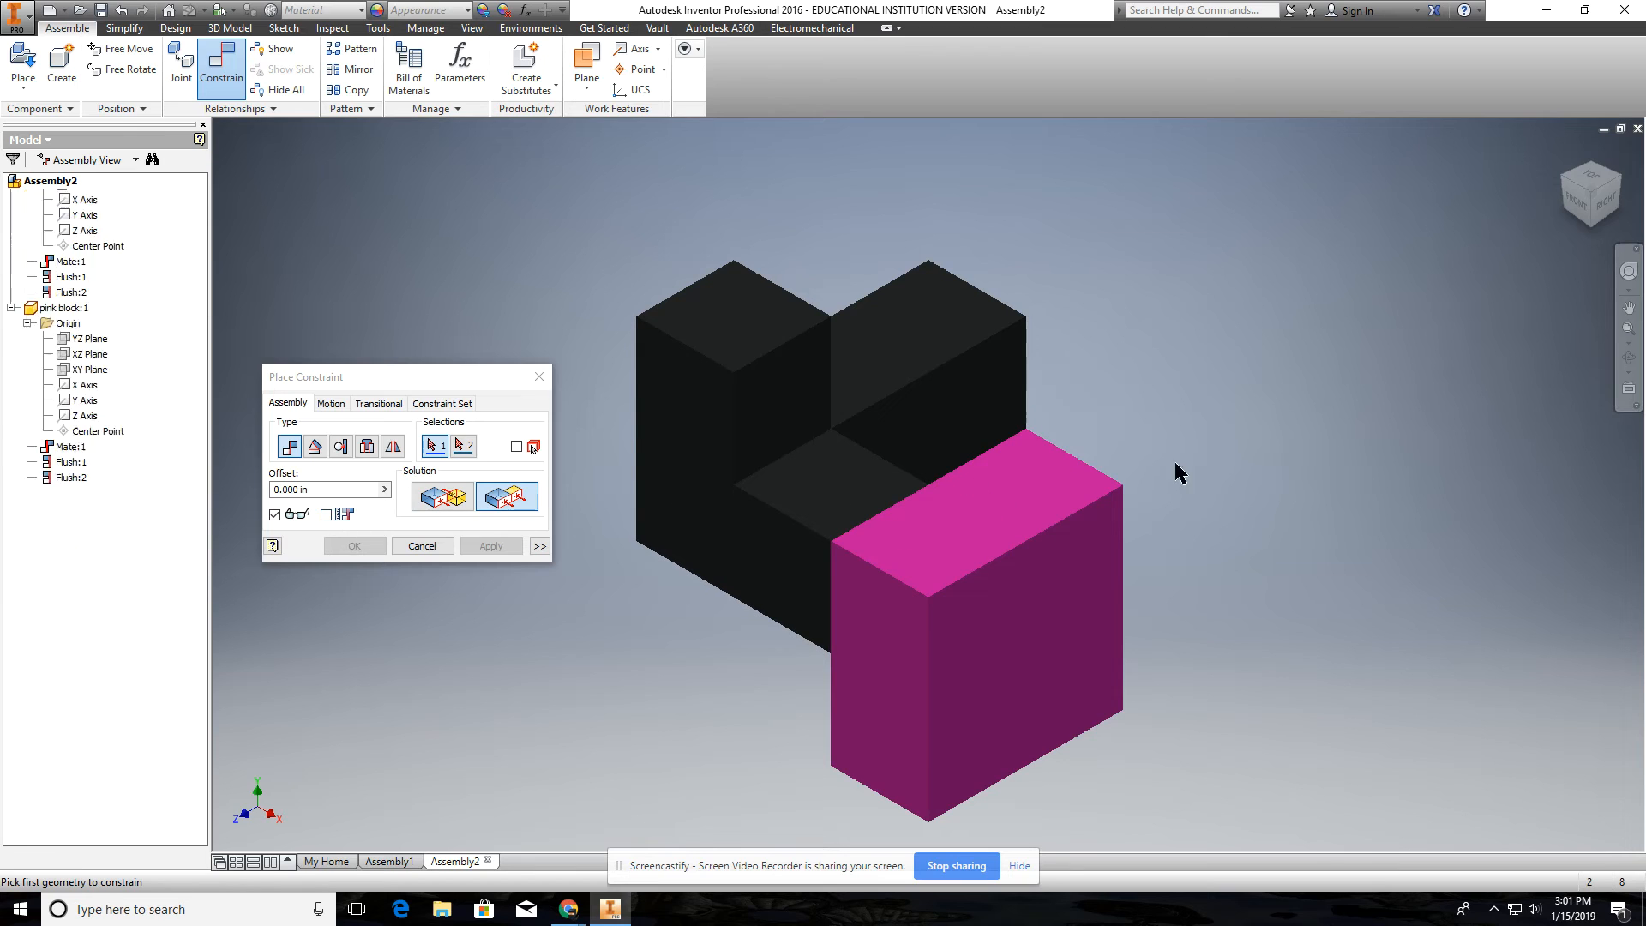
pyautogui.press('Escape')
# Step: Test whether the pink block can still move relative to the grounded black block
pyautogui.click(1078, 509)
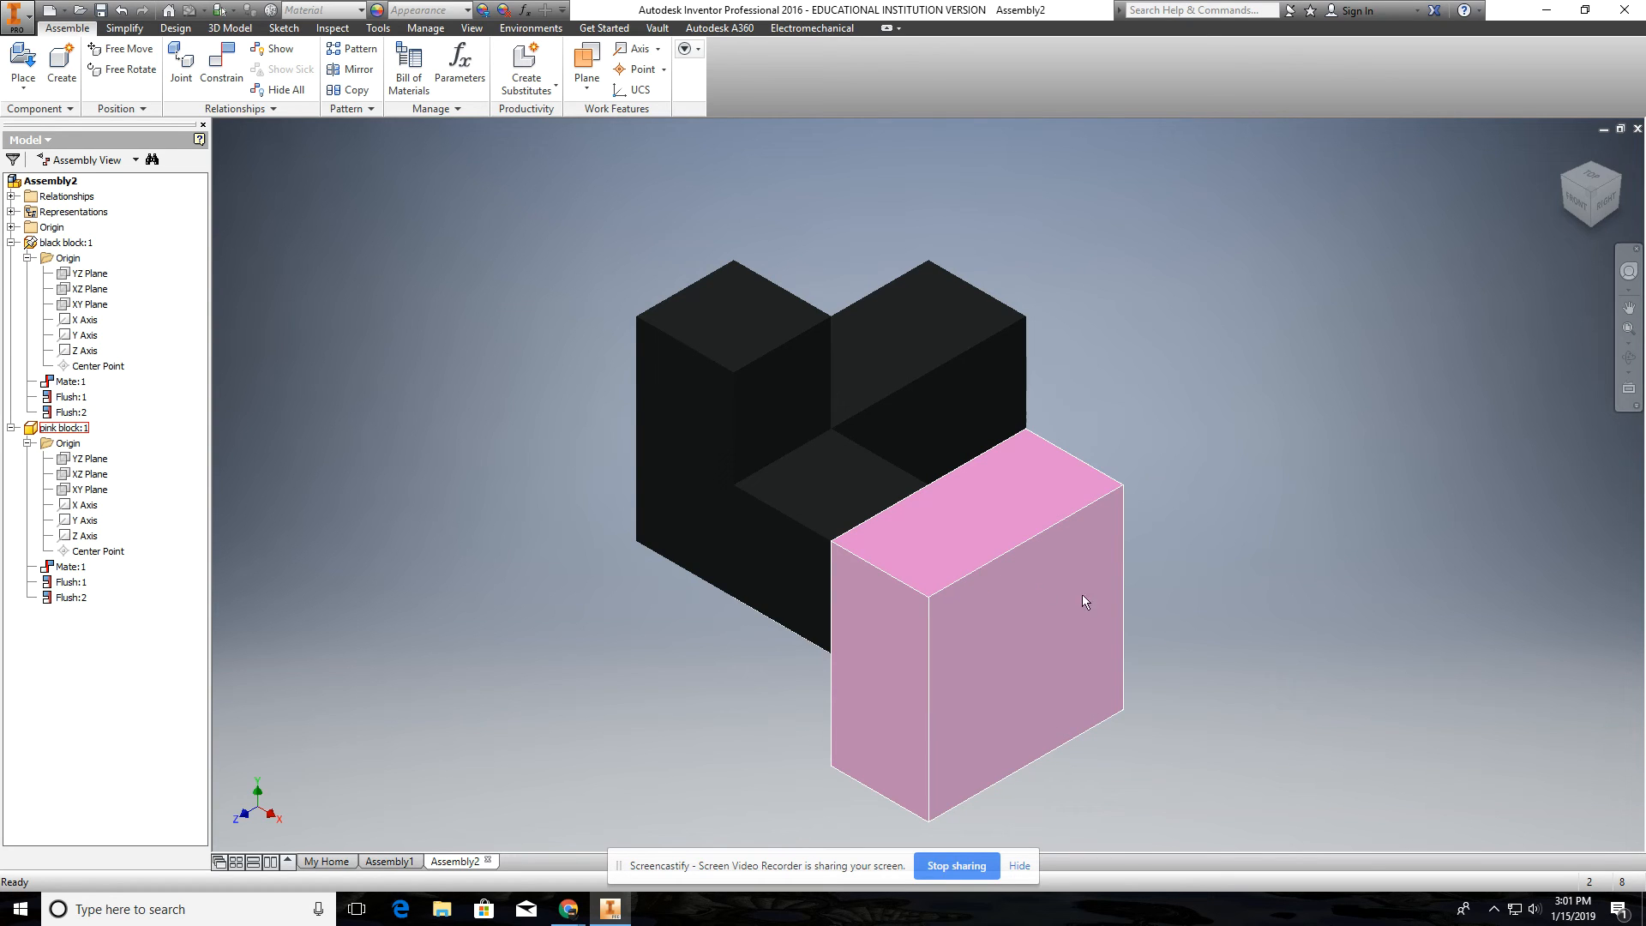
pyautogui.moveTo(1022, 543); pyautogui.dragTo(1216, 441)
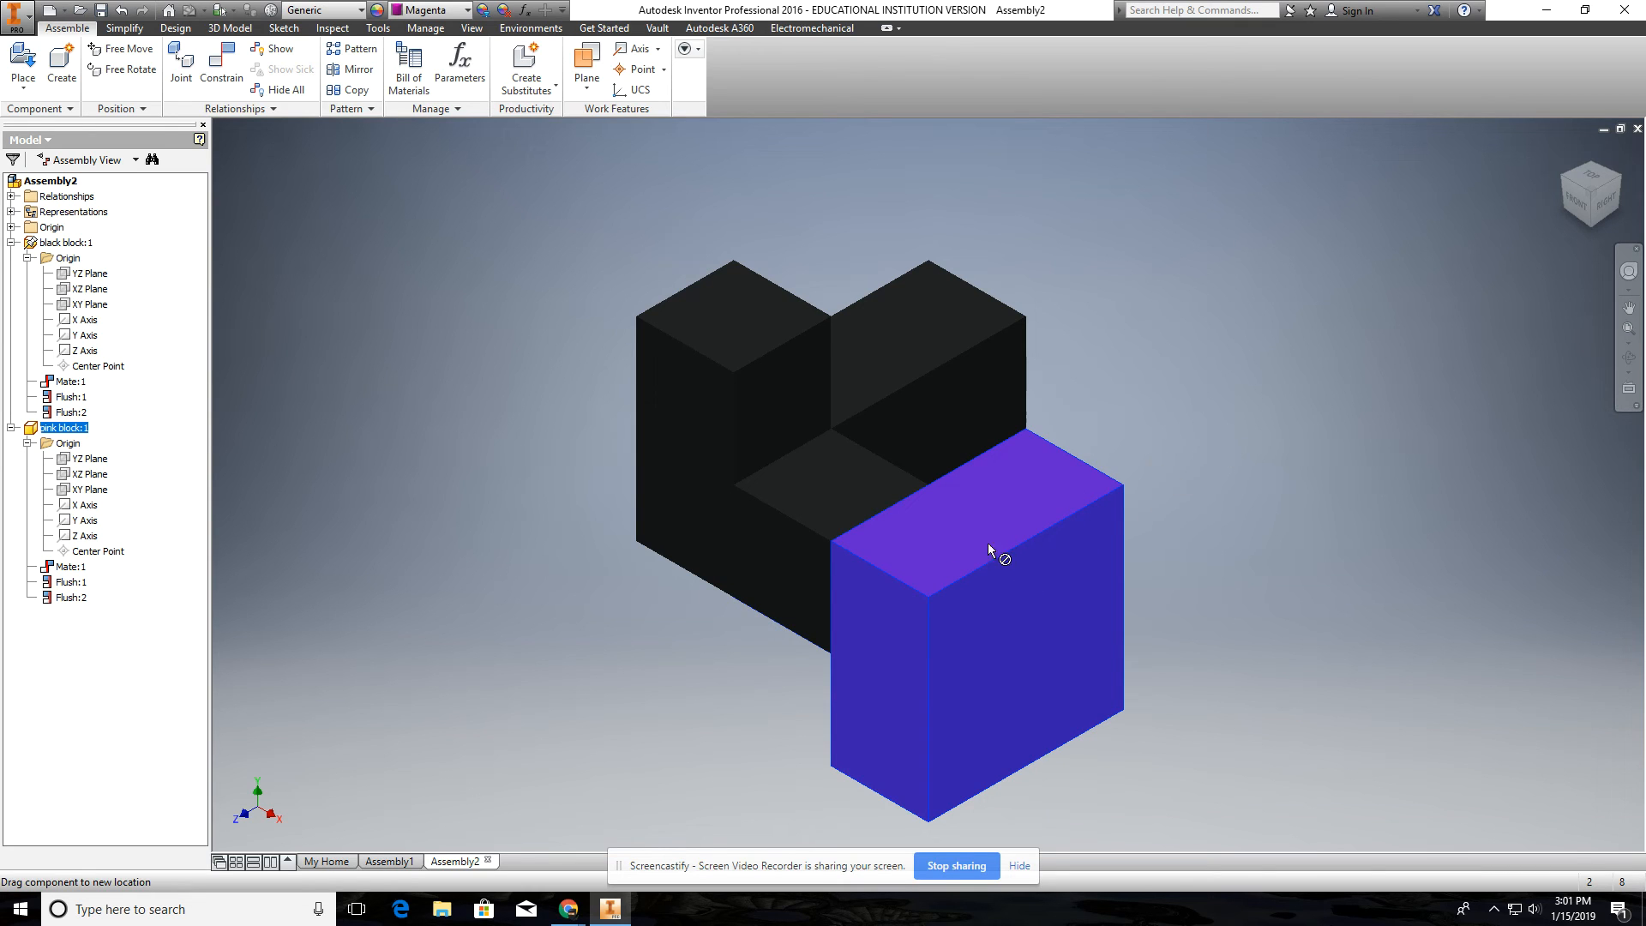
pyautogui.moveTo(1129, 497); pyautogui.dragTo(1130, 496)
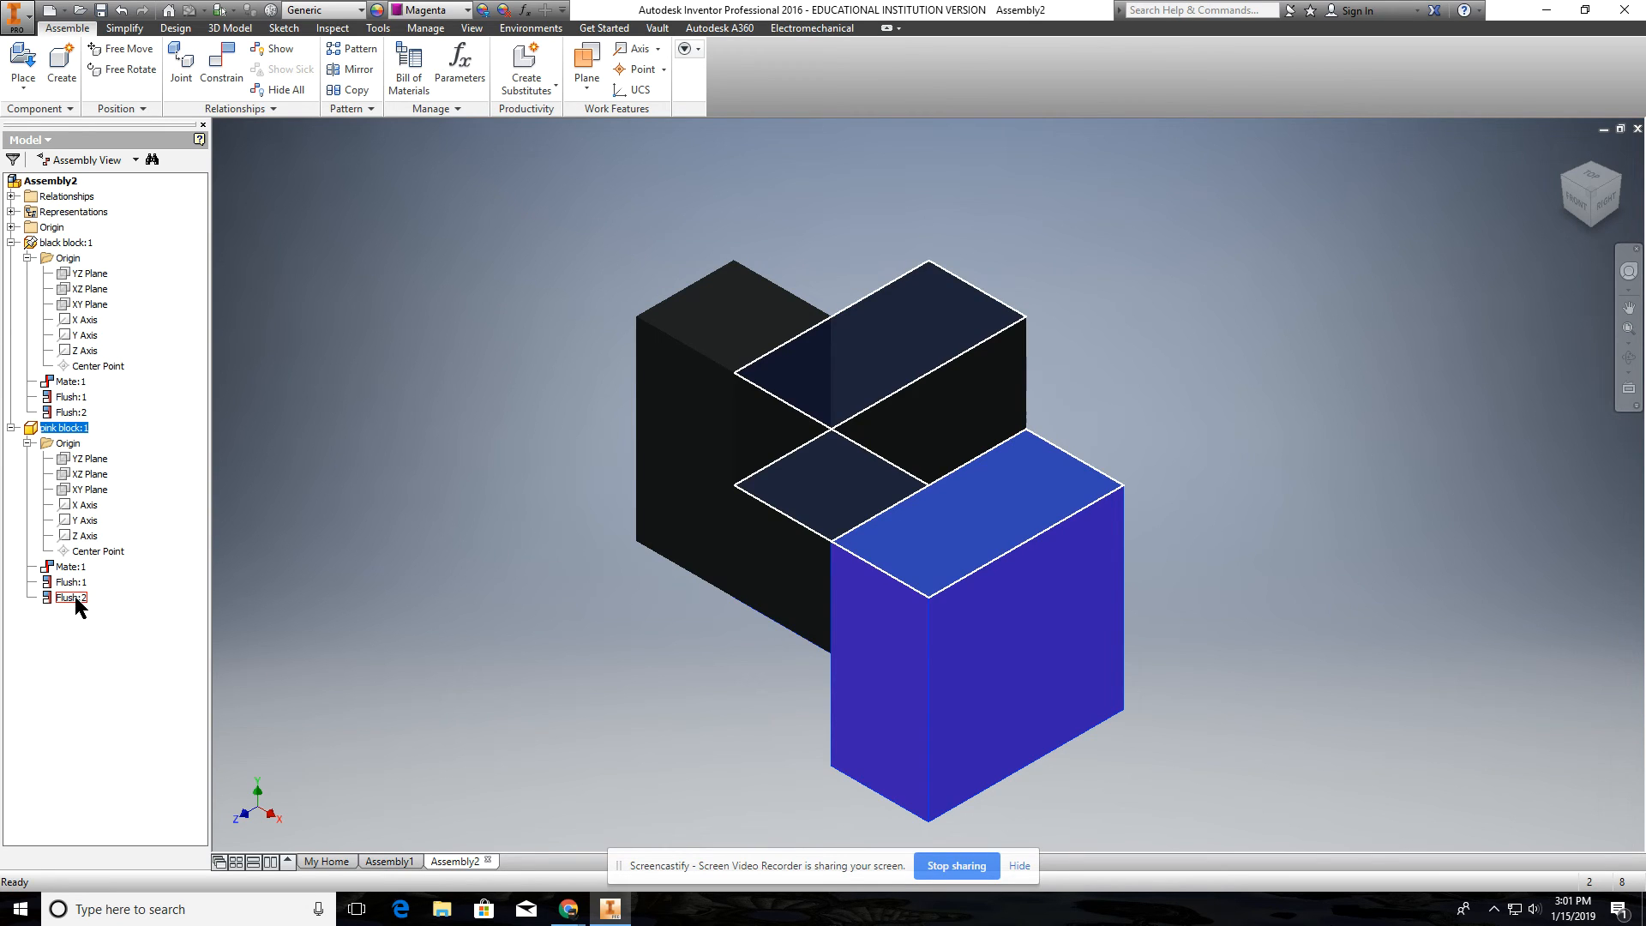
# Step: Delete the flush constraint between the blocks' top faces and shift the pink block slightly downward
pyautogui.rightClick(74, 596)
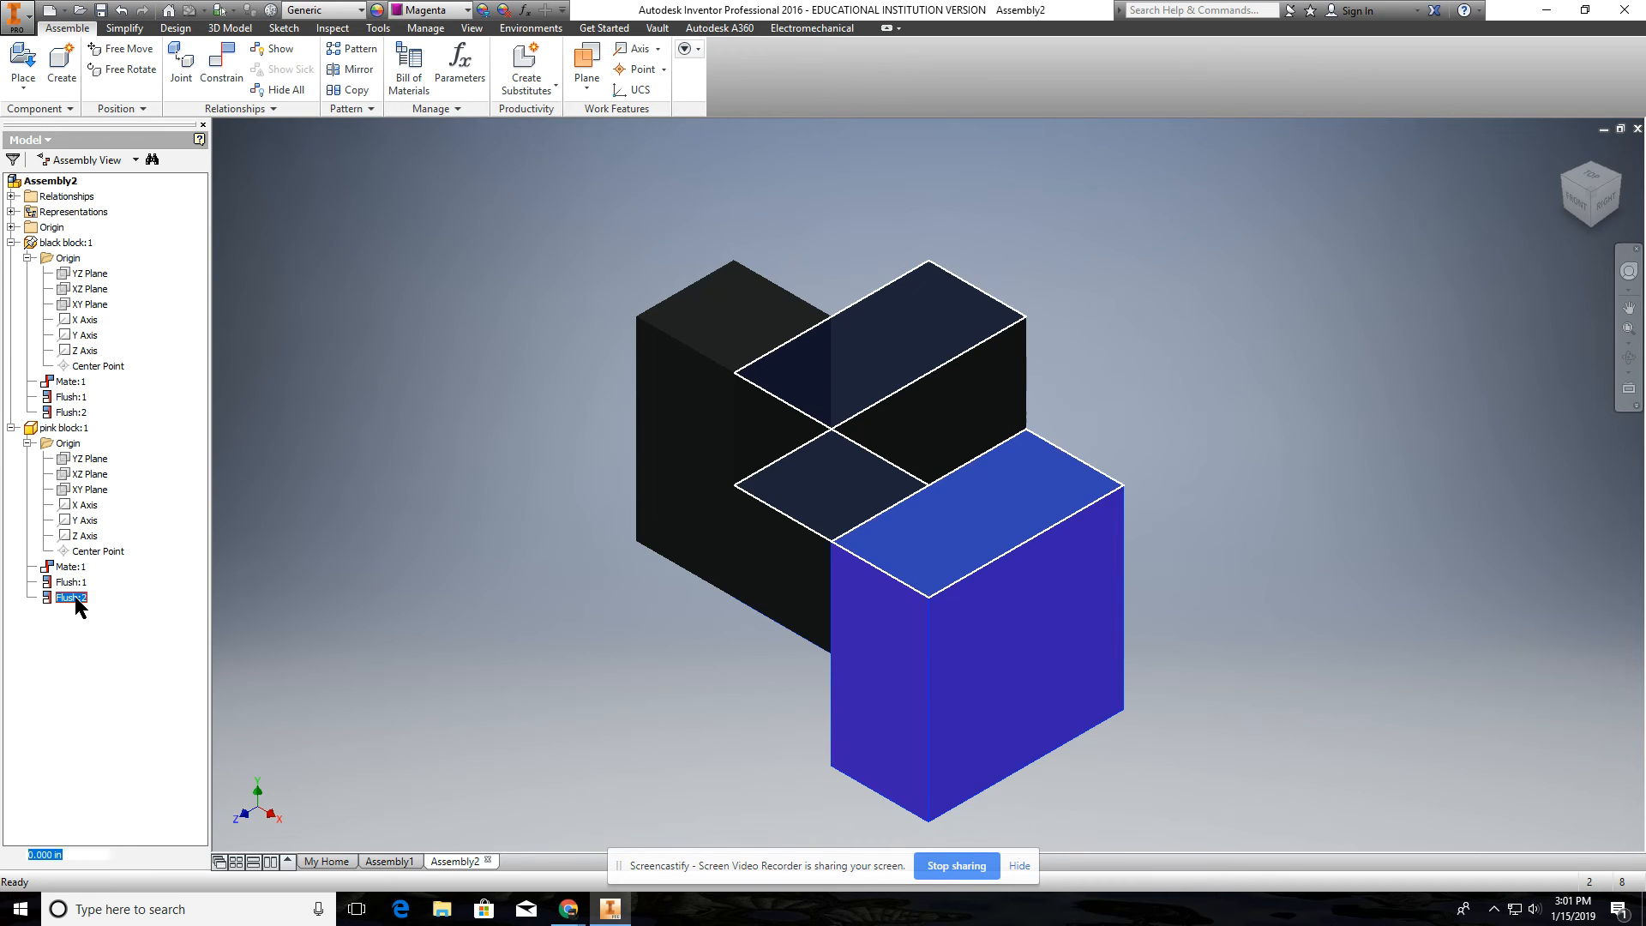
pyautogui.click(91, 624)
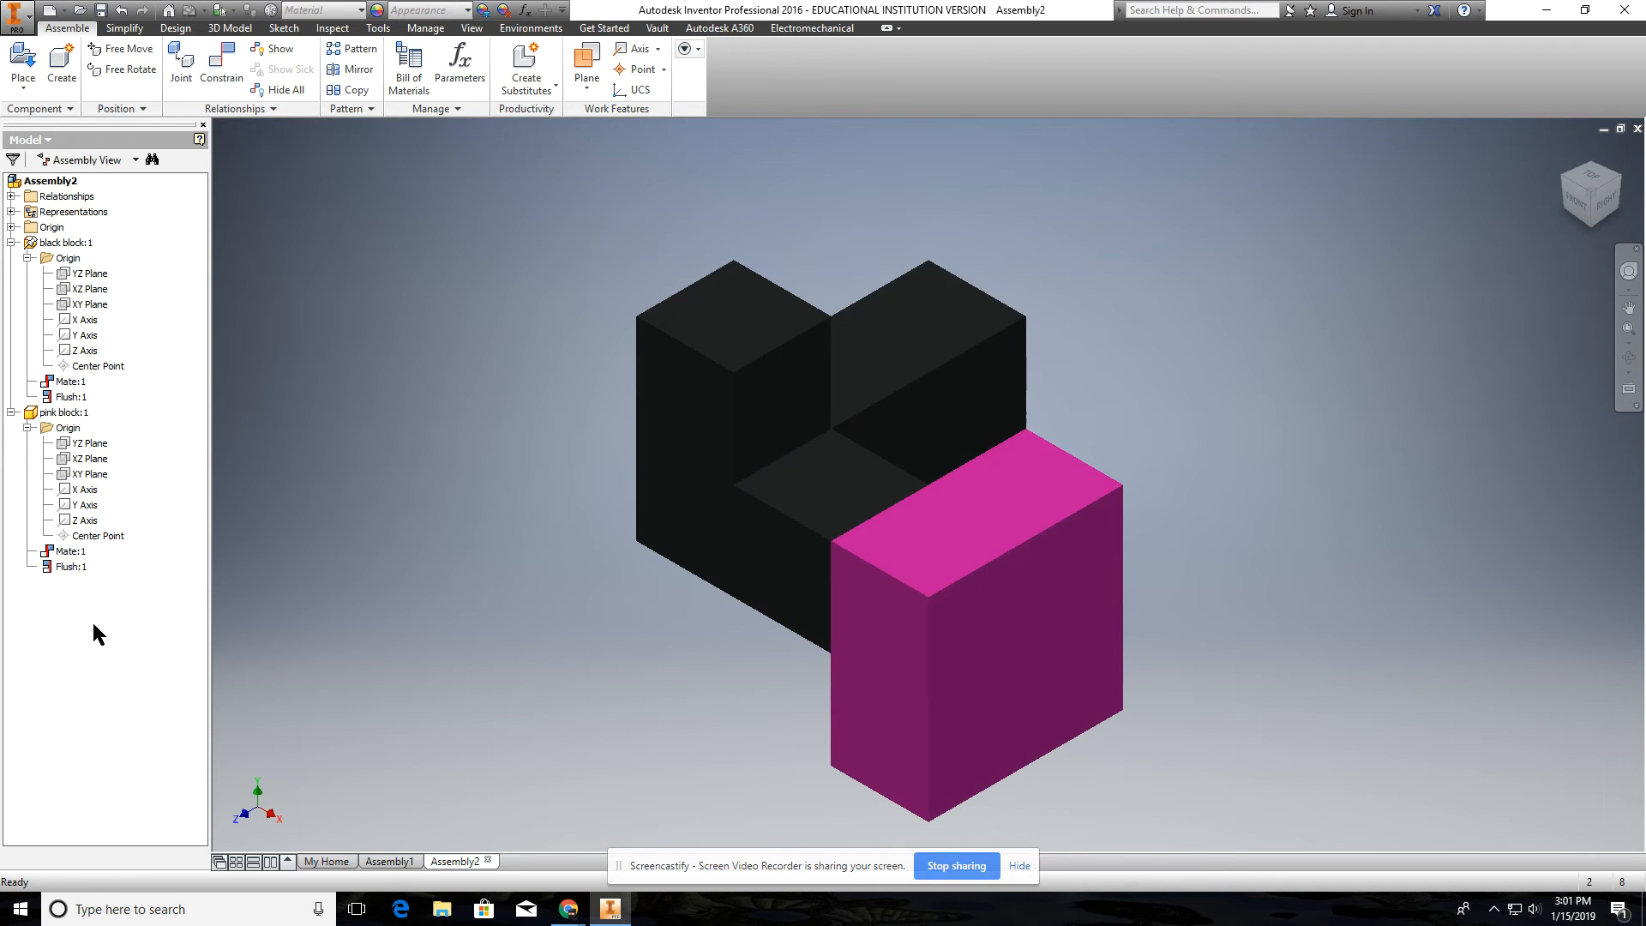
pyautogui.moveTo(978, 598); pyautogui.dragTo(935, 617)
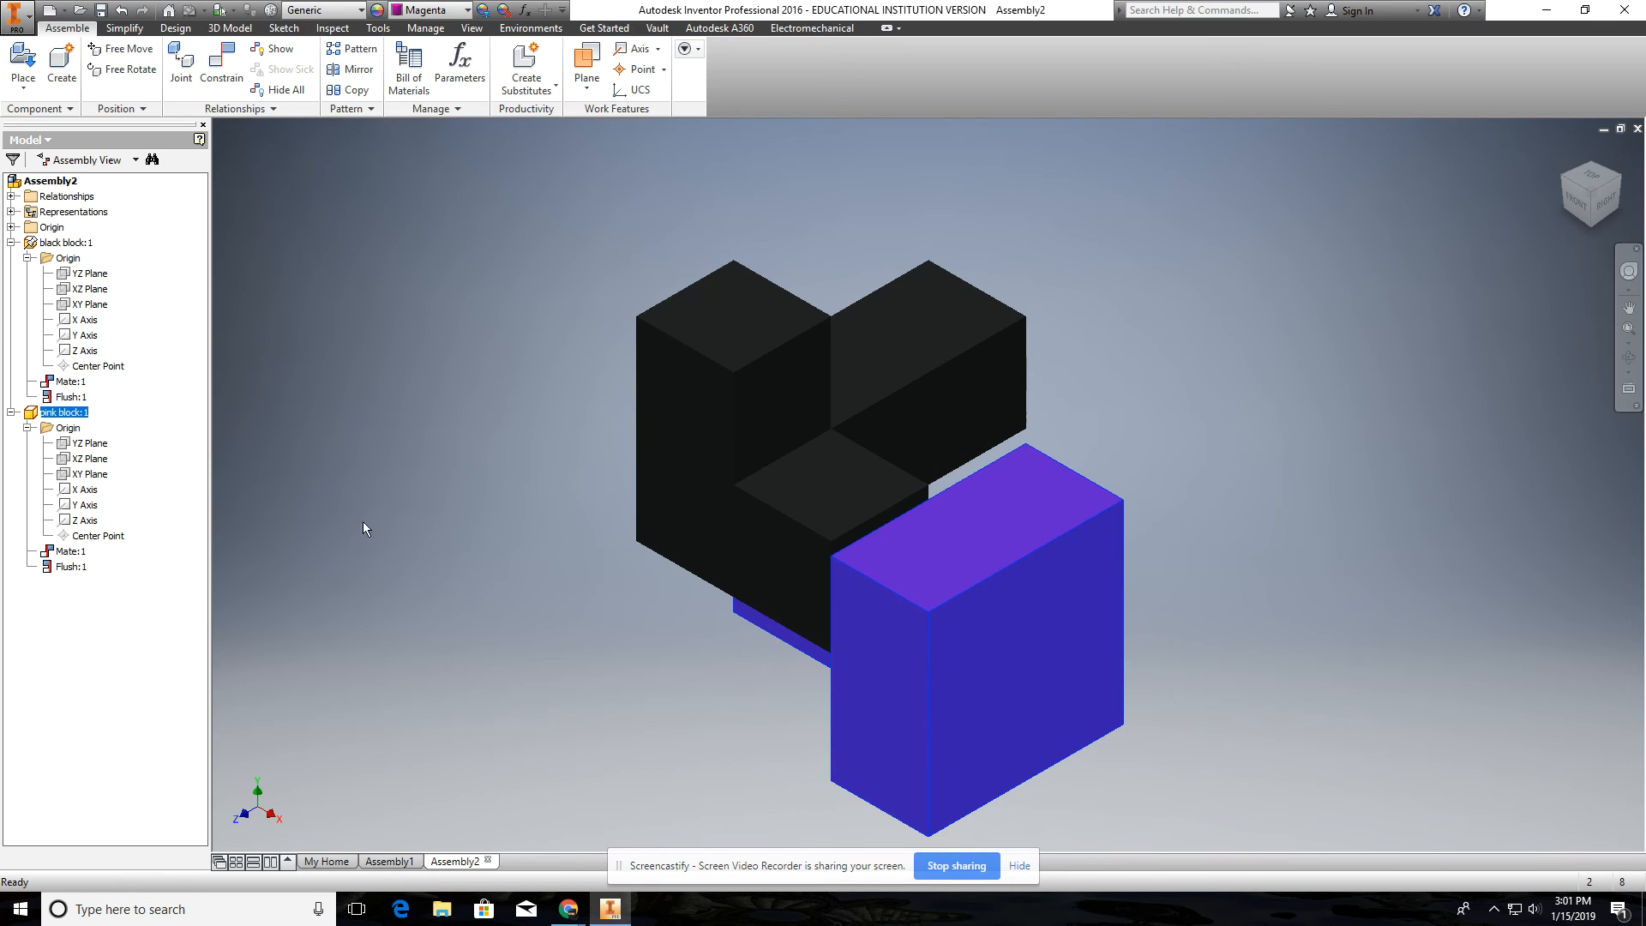
# Step: Undo the pink block's move and the deletion of the top-face flush constraint
pyautogui.click(122, 10)
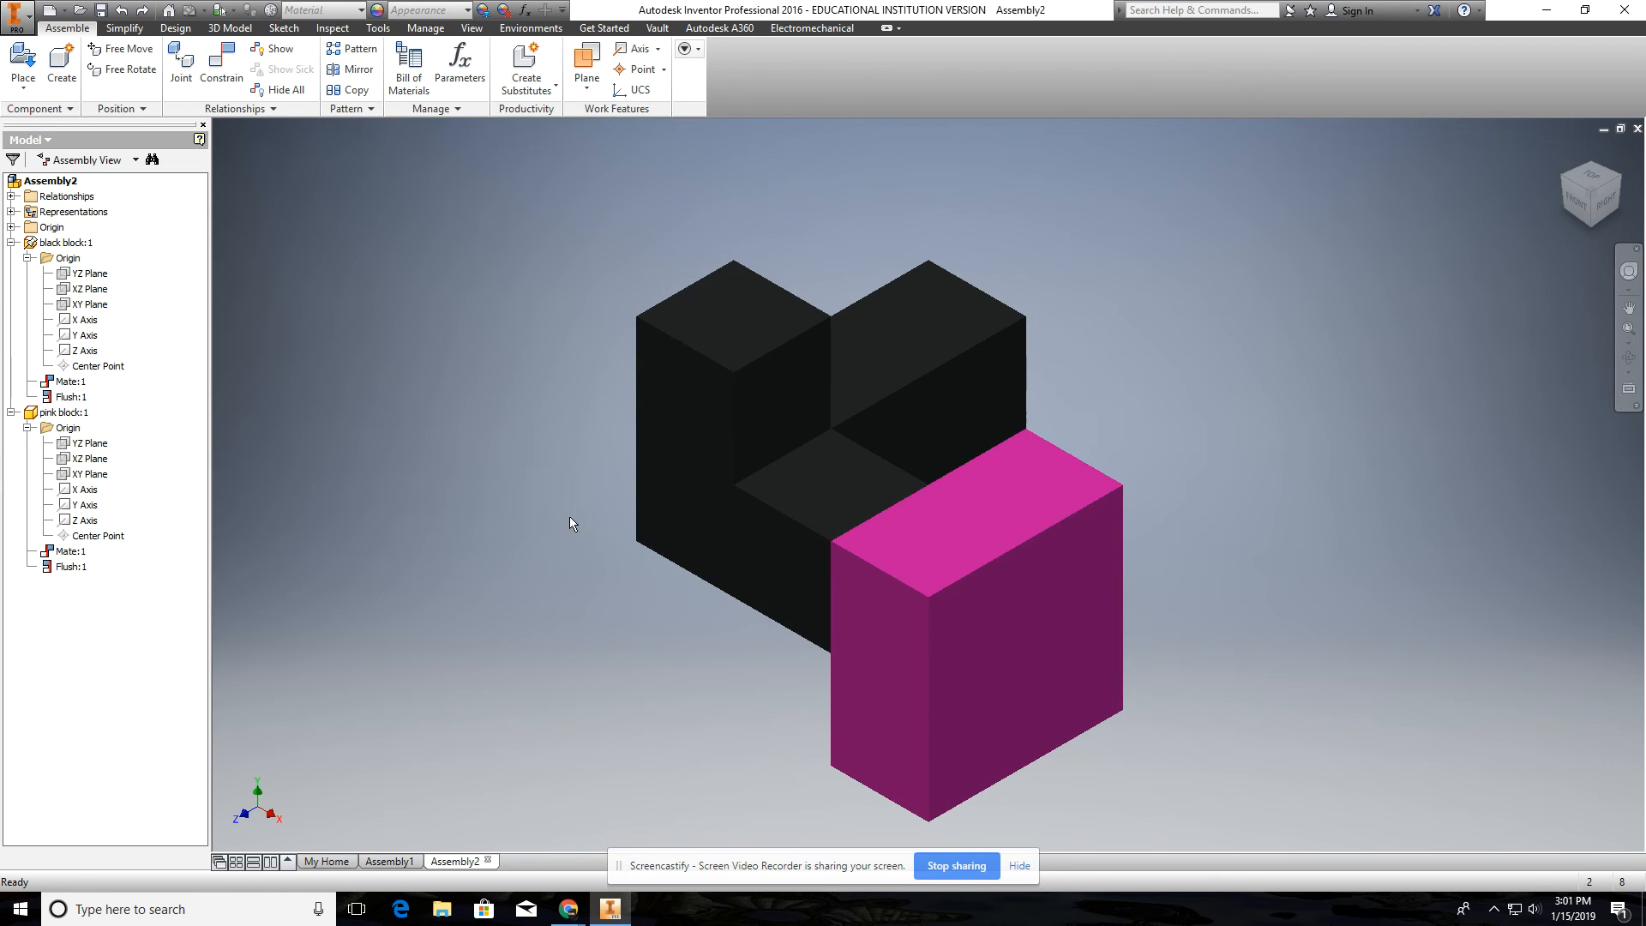
pyautogui.keyDown('shift'); pyautogui.moveTo(569, 516); pyautogui.dragTo(658, 509, button='middle'); pyautogui.keyUp('shift')
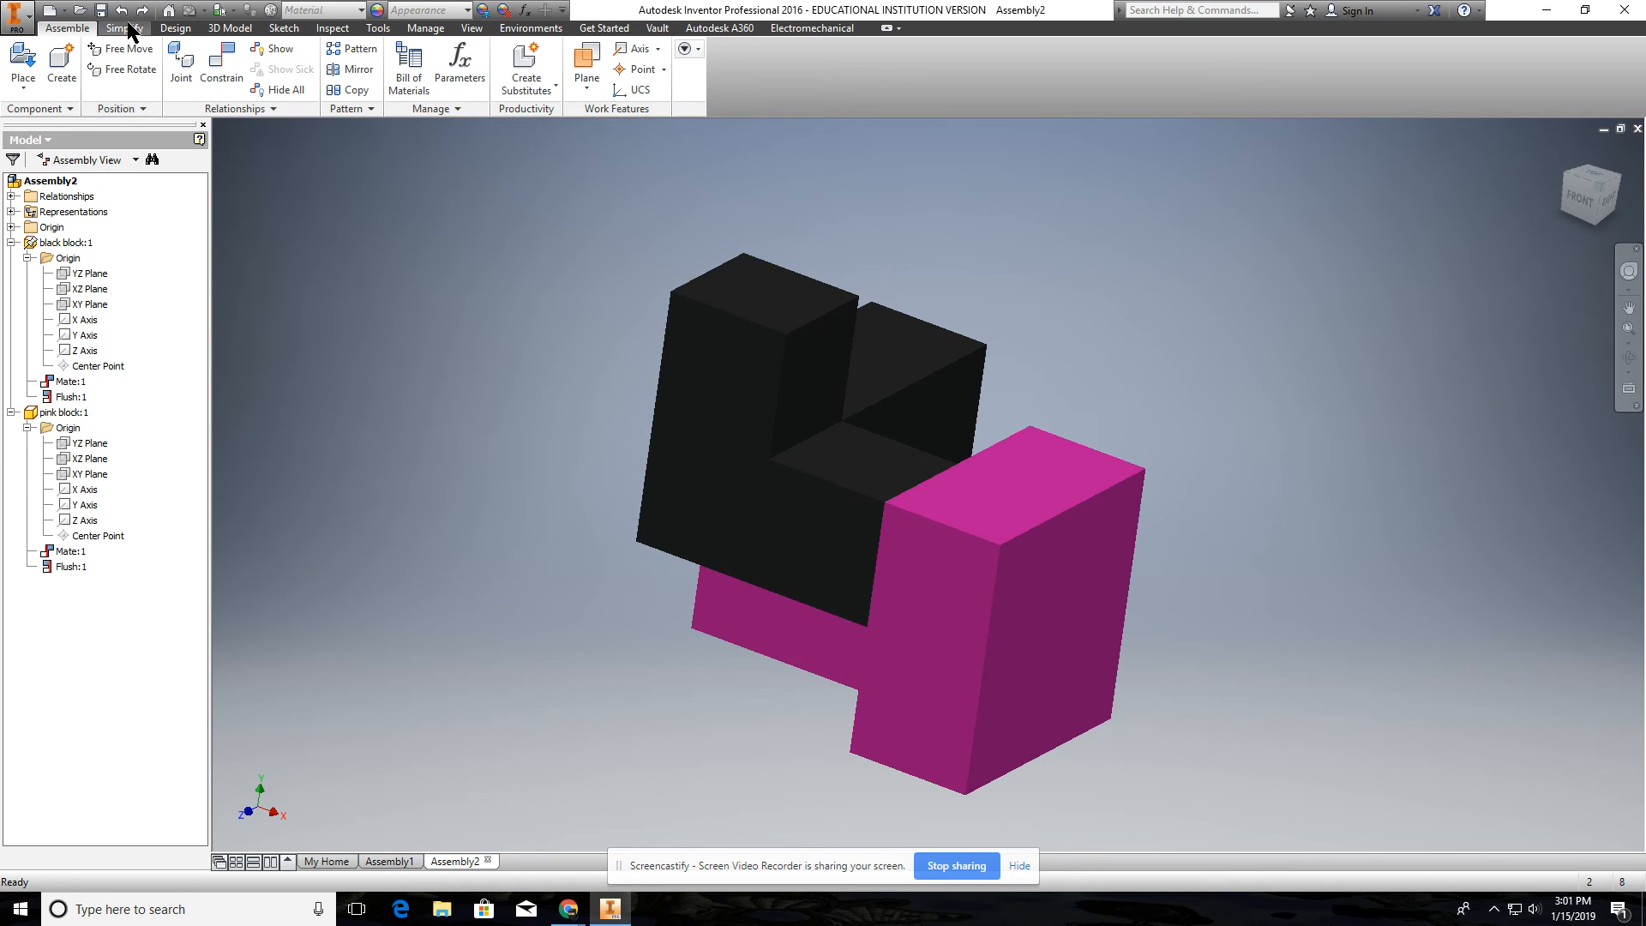
pyautogui.click(121, 12)
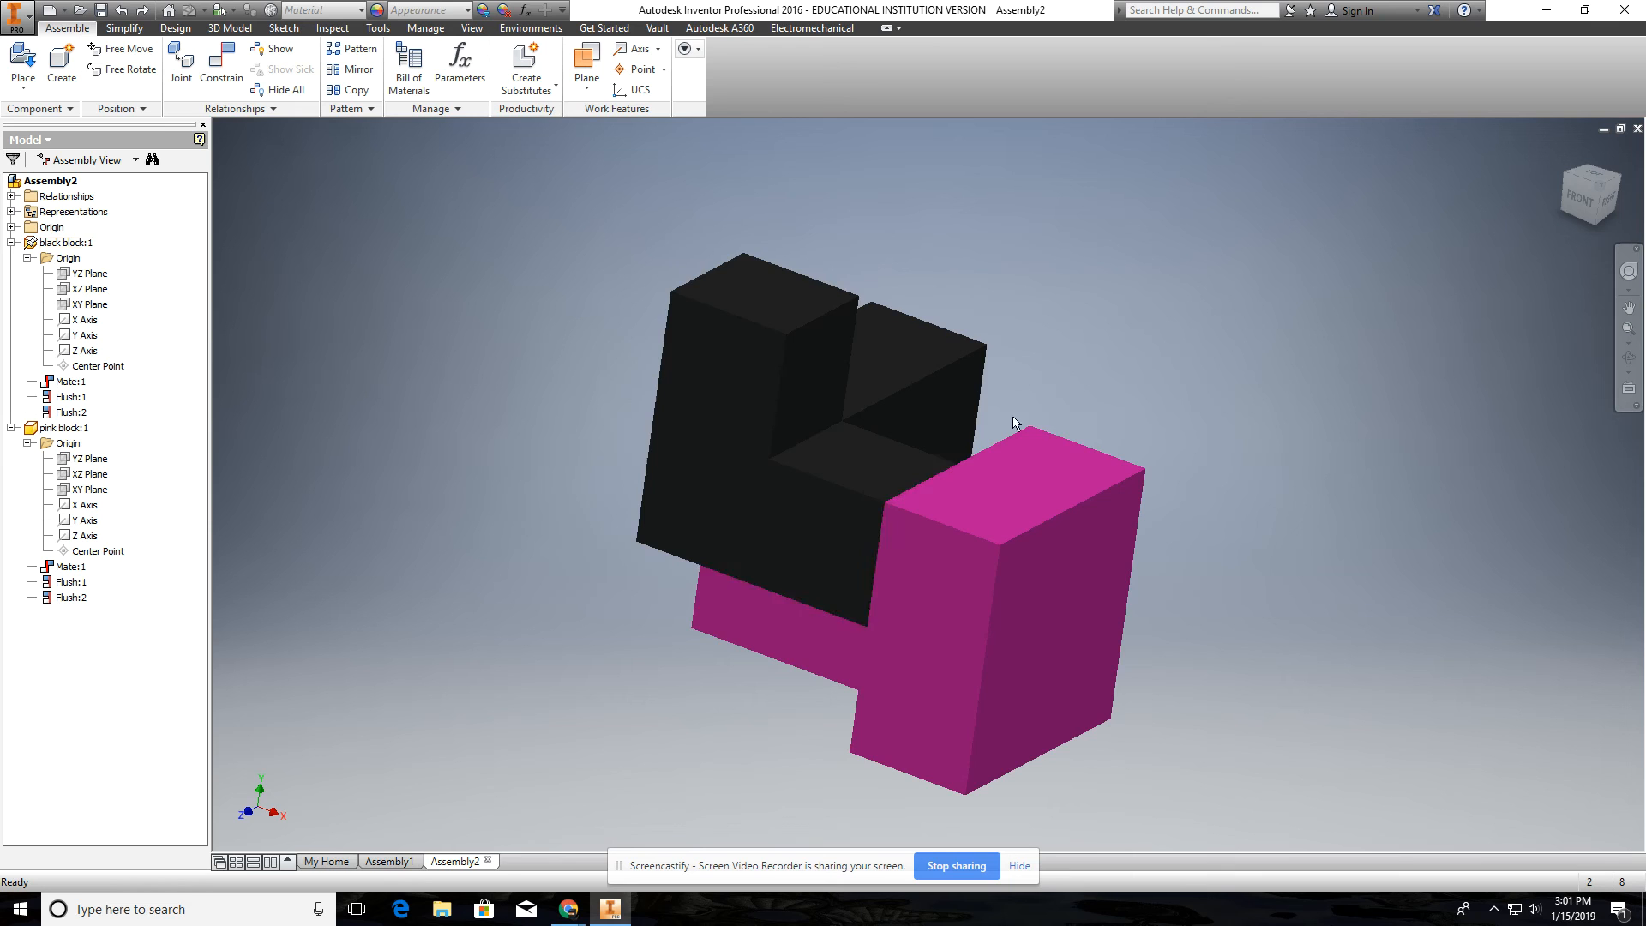
# Step: Delete both flush constraints between the pink block and the black block, keeping only their mate
pyautogui.keyDown('shift'); pyautogui.moveTo(1205, 467); pyautogui.dragTo(1021, 319, button='middle'); pyautogui.keyUp('shift')
pyautogui.click(922, 427)
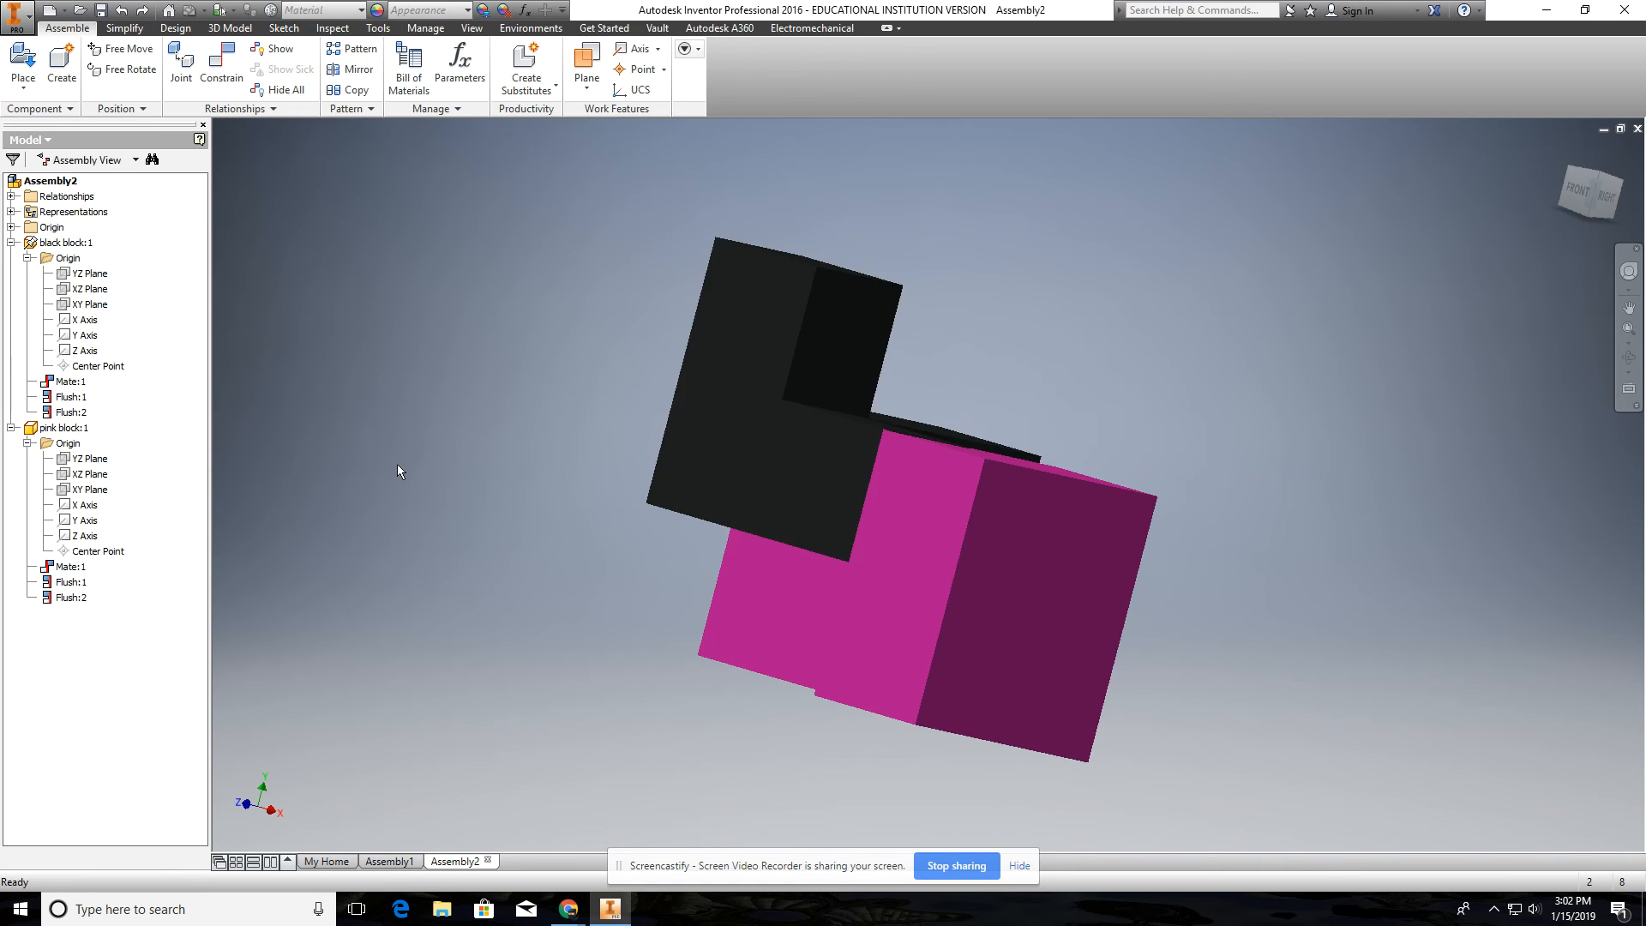
pyautogui.keyDown('shift'); pyautogui.moveTo(473, 480); pyautogui.dragTo(455, 514, button='middle'); pyautogui.keyUp('shift')
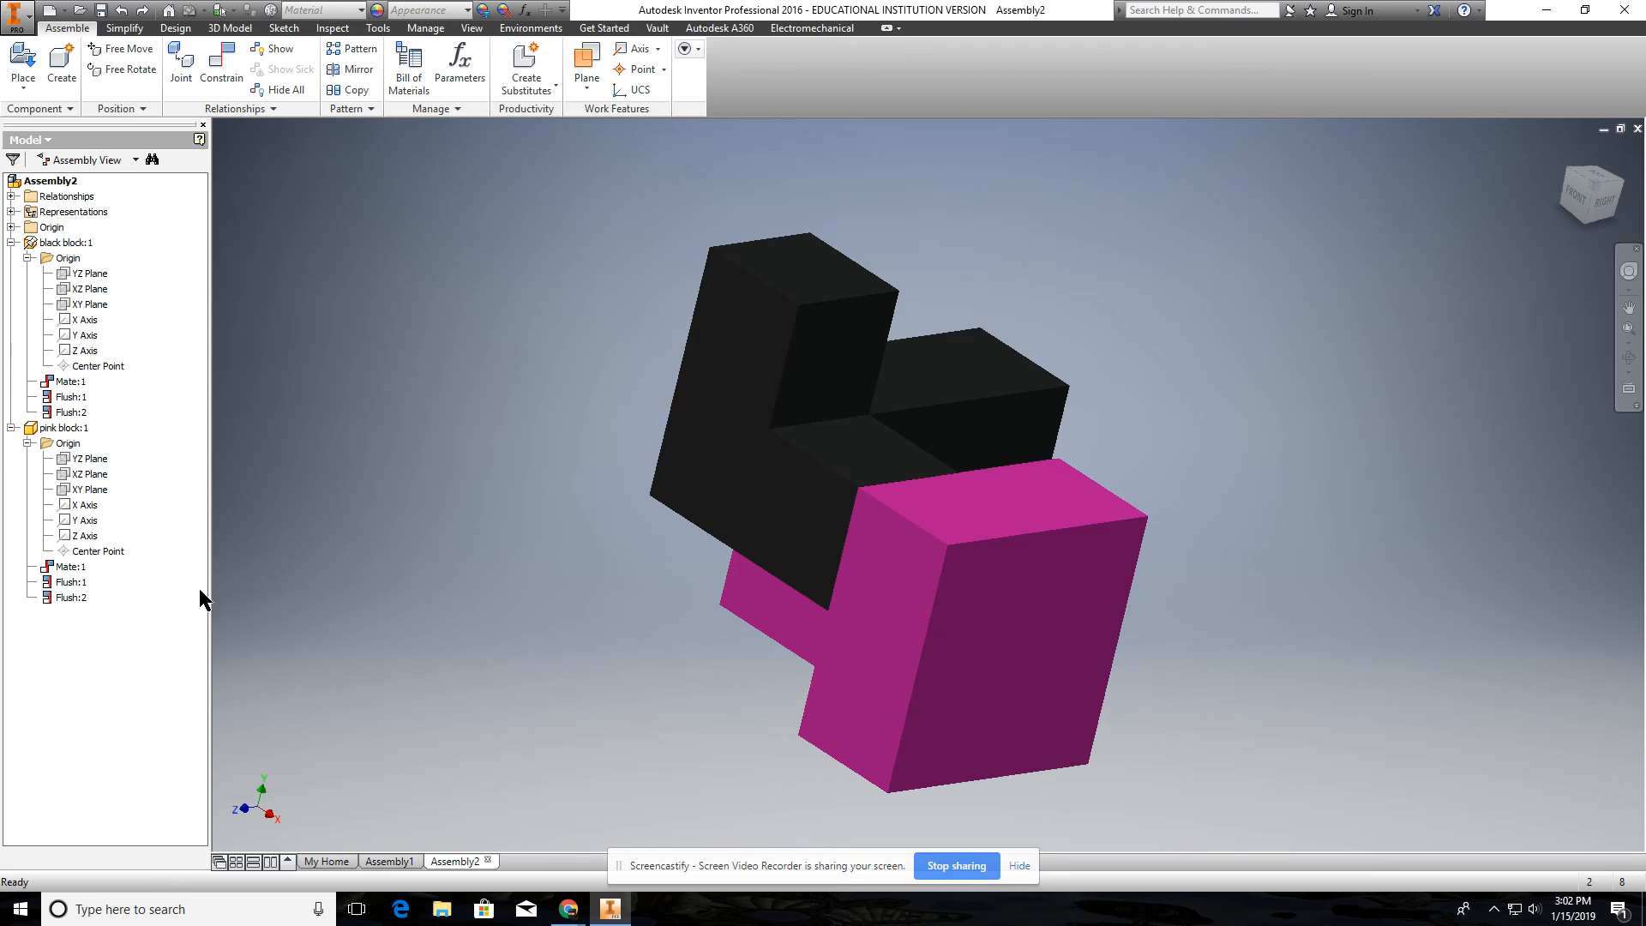
pyautogui.rightClick(75, 598)
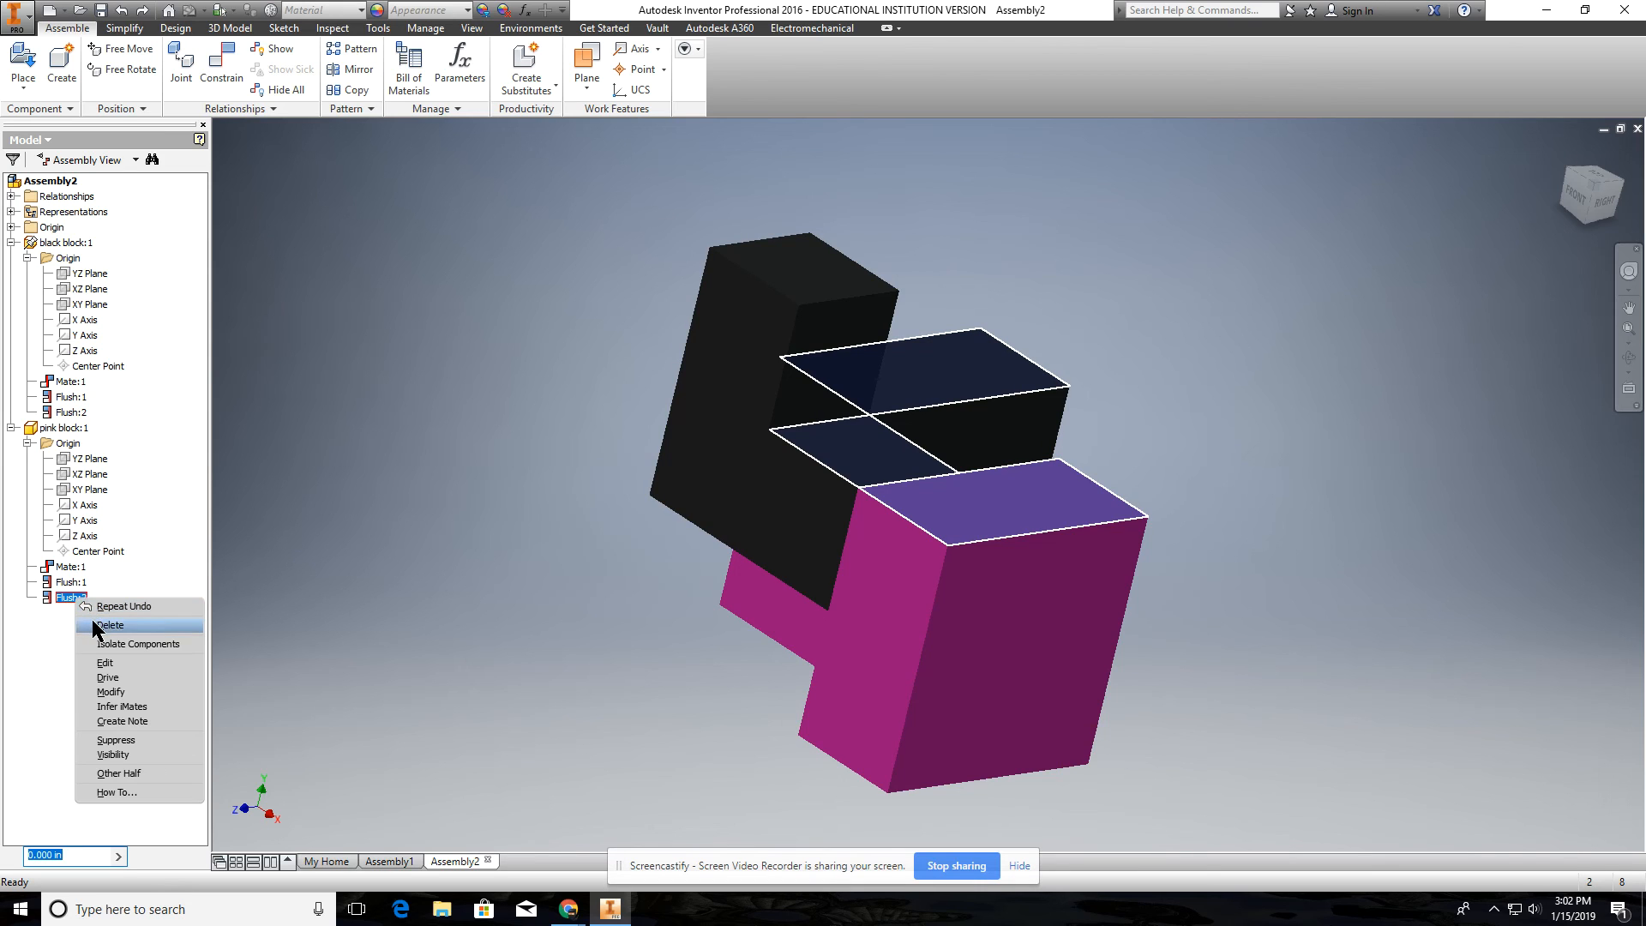
pyautogui.click(89, 625)
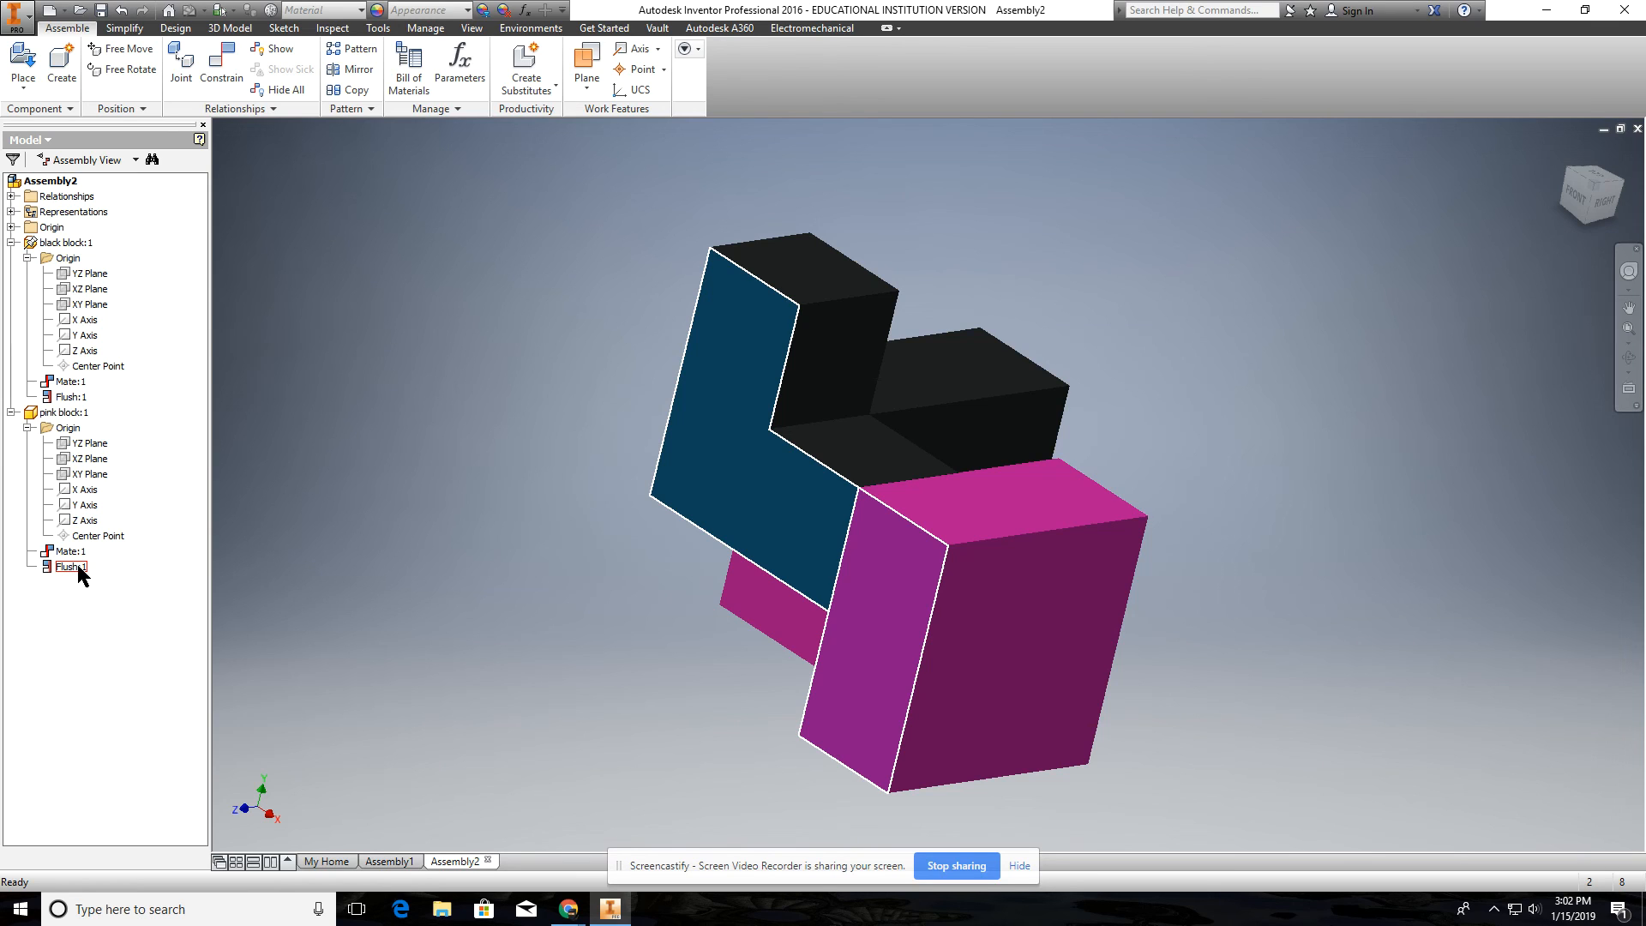
pyautogui.rightClick(81, 569)
pyautogui.click(107, 590)
pyautogui.click(914, 530)
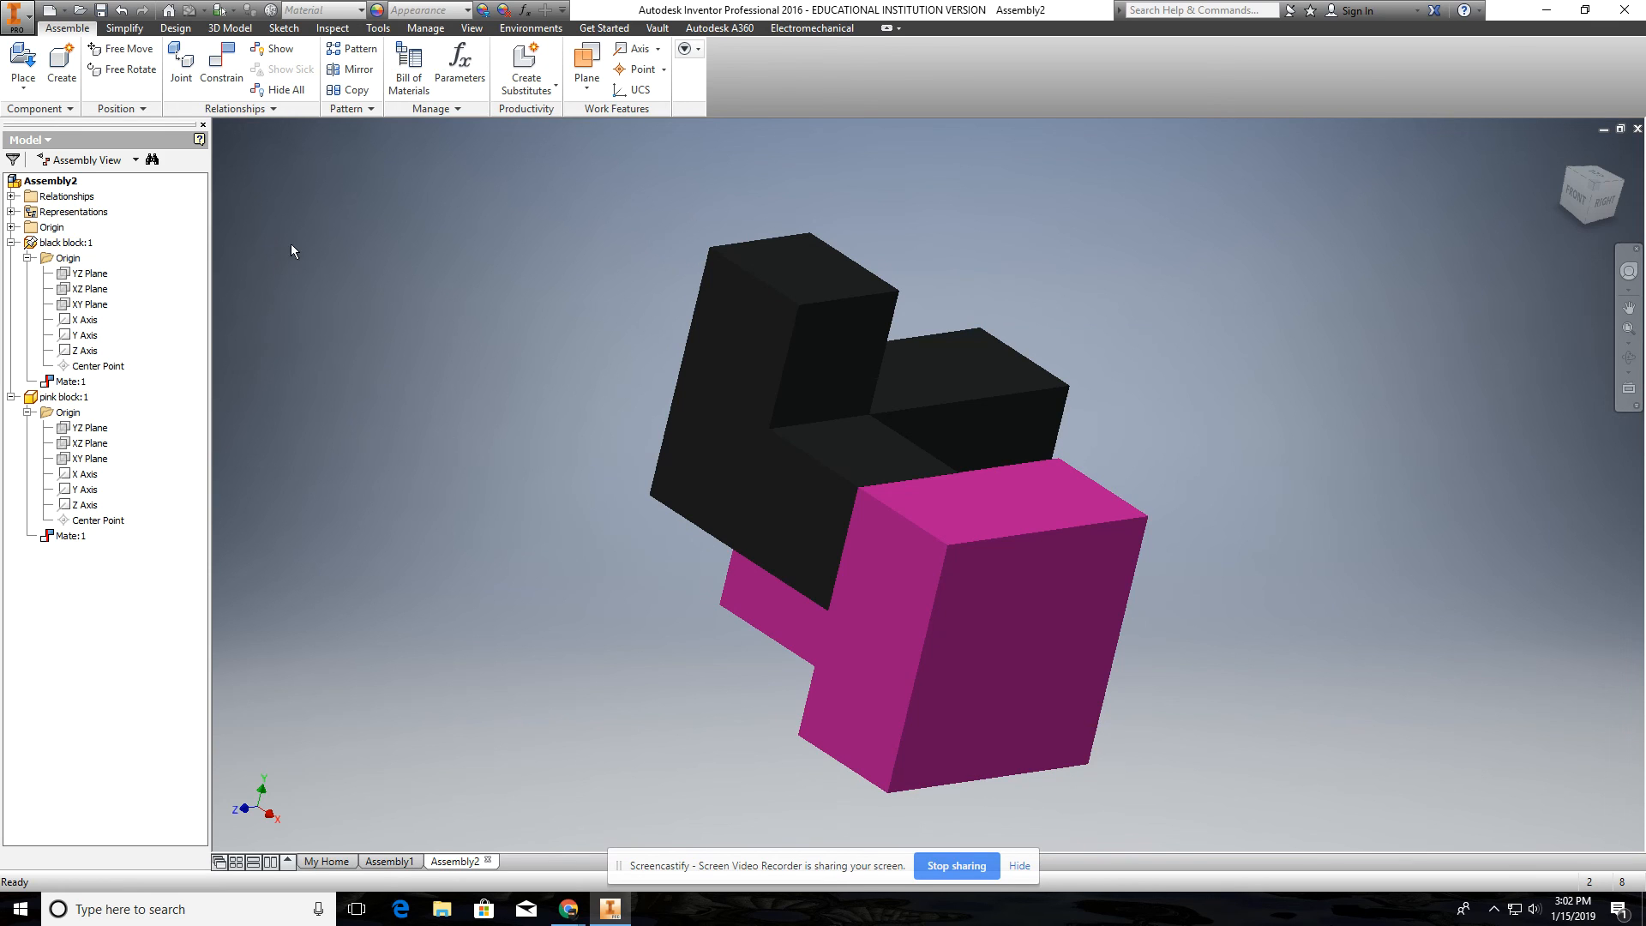
# Step: Constrain the pink block's bottom face flush with the black block's bottom face at a 0.000 in offset and inspect the fit
pyautogui.click(222, 62)
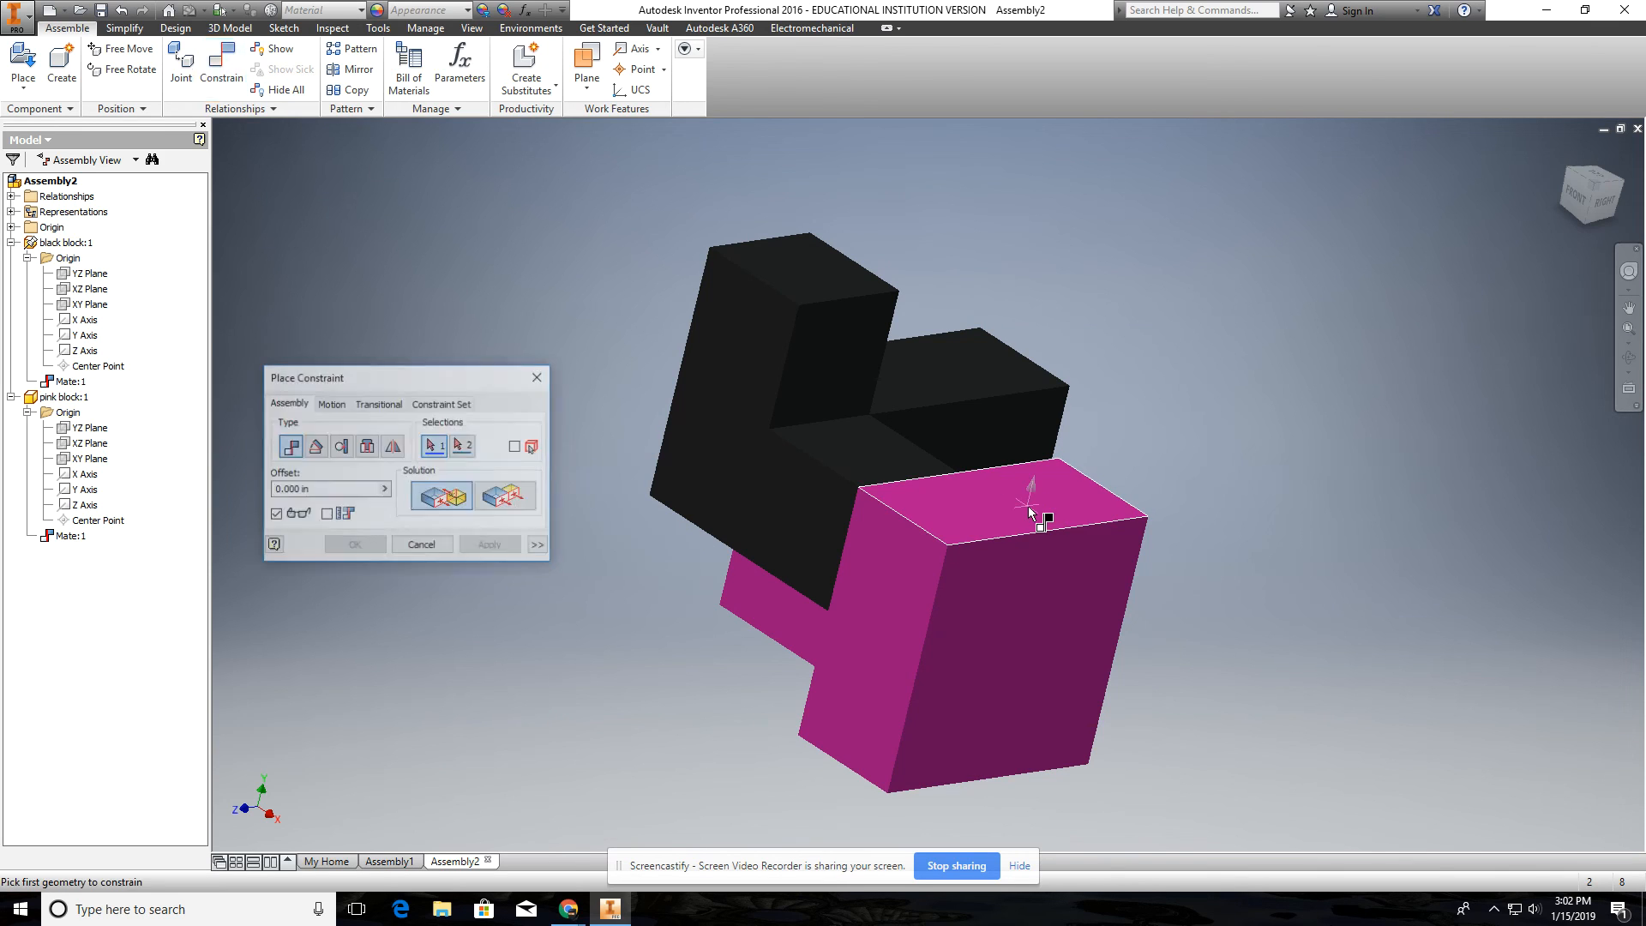
pyautogui.click(516, 494)
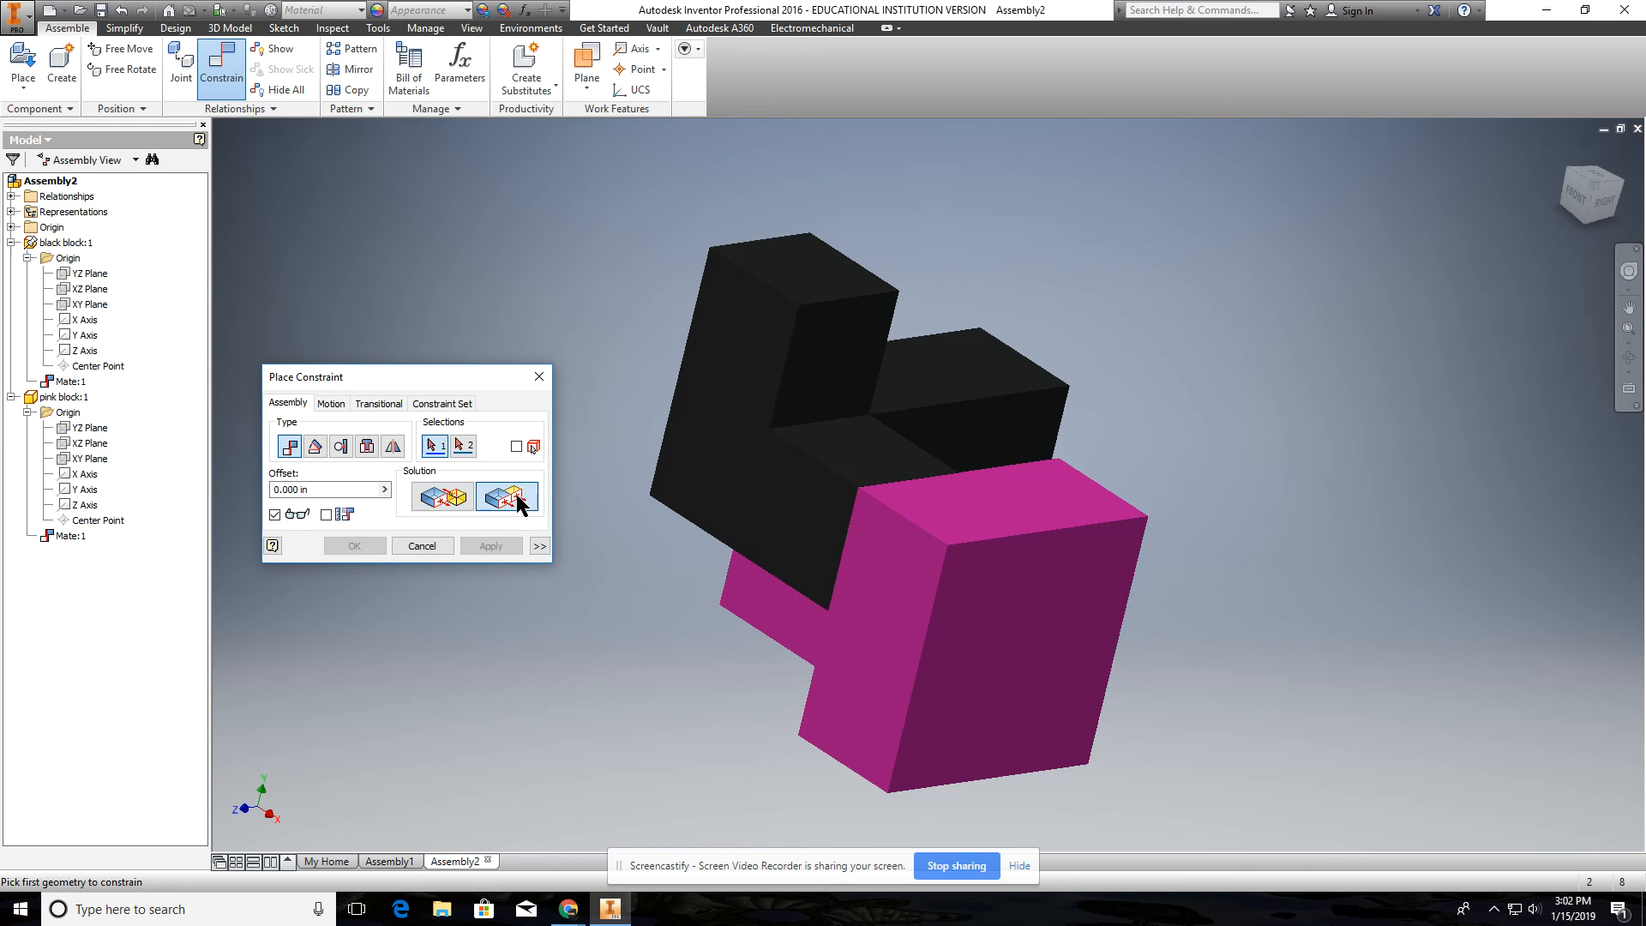
pyautogui.click(986, 518)
pyautogui.keyDown('shift'); pyautogui.moveTo(966, 651); pyautogui.dragTo(944, 577, button='middle'); pyautogui.keyUp('shift')
pyautogui.click(840, 547)
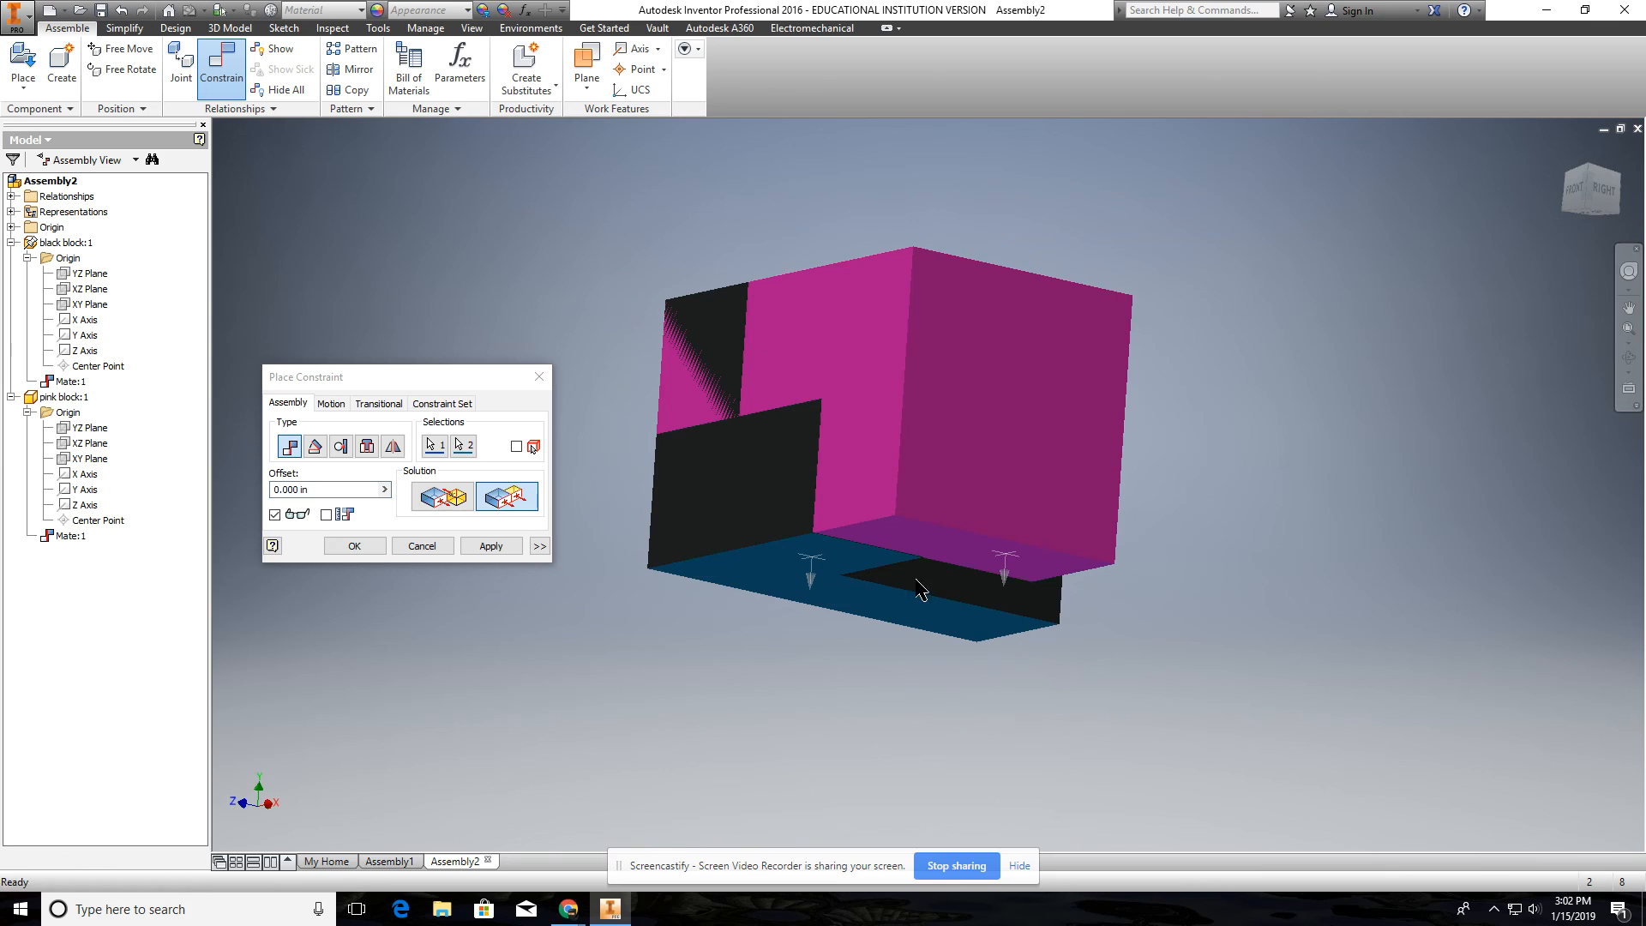
pyautogui.click(506, 541)
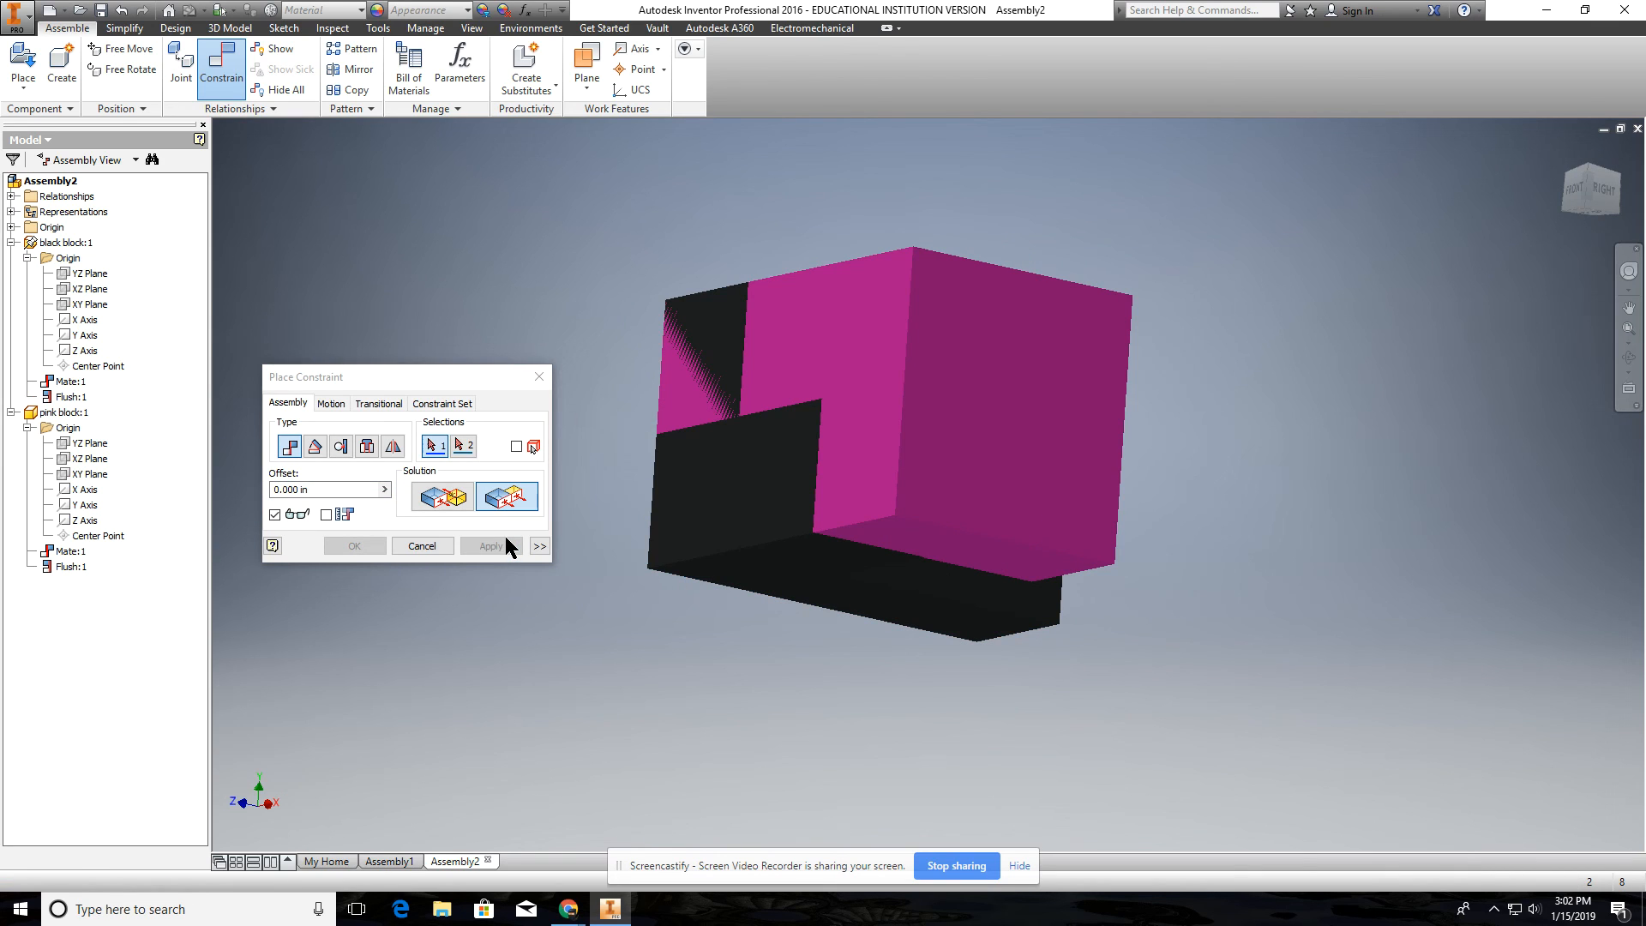
pyautogui.click(435, 549)
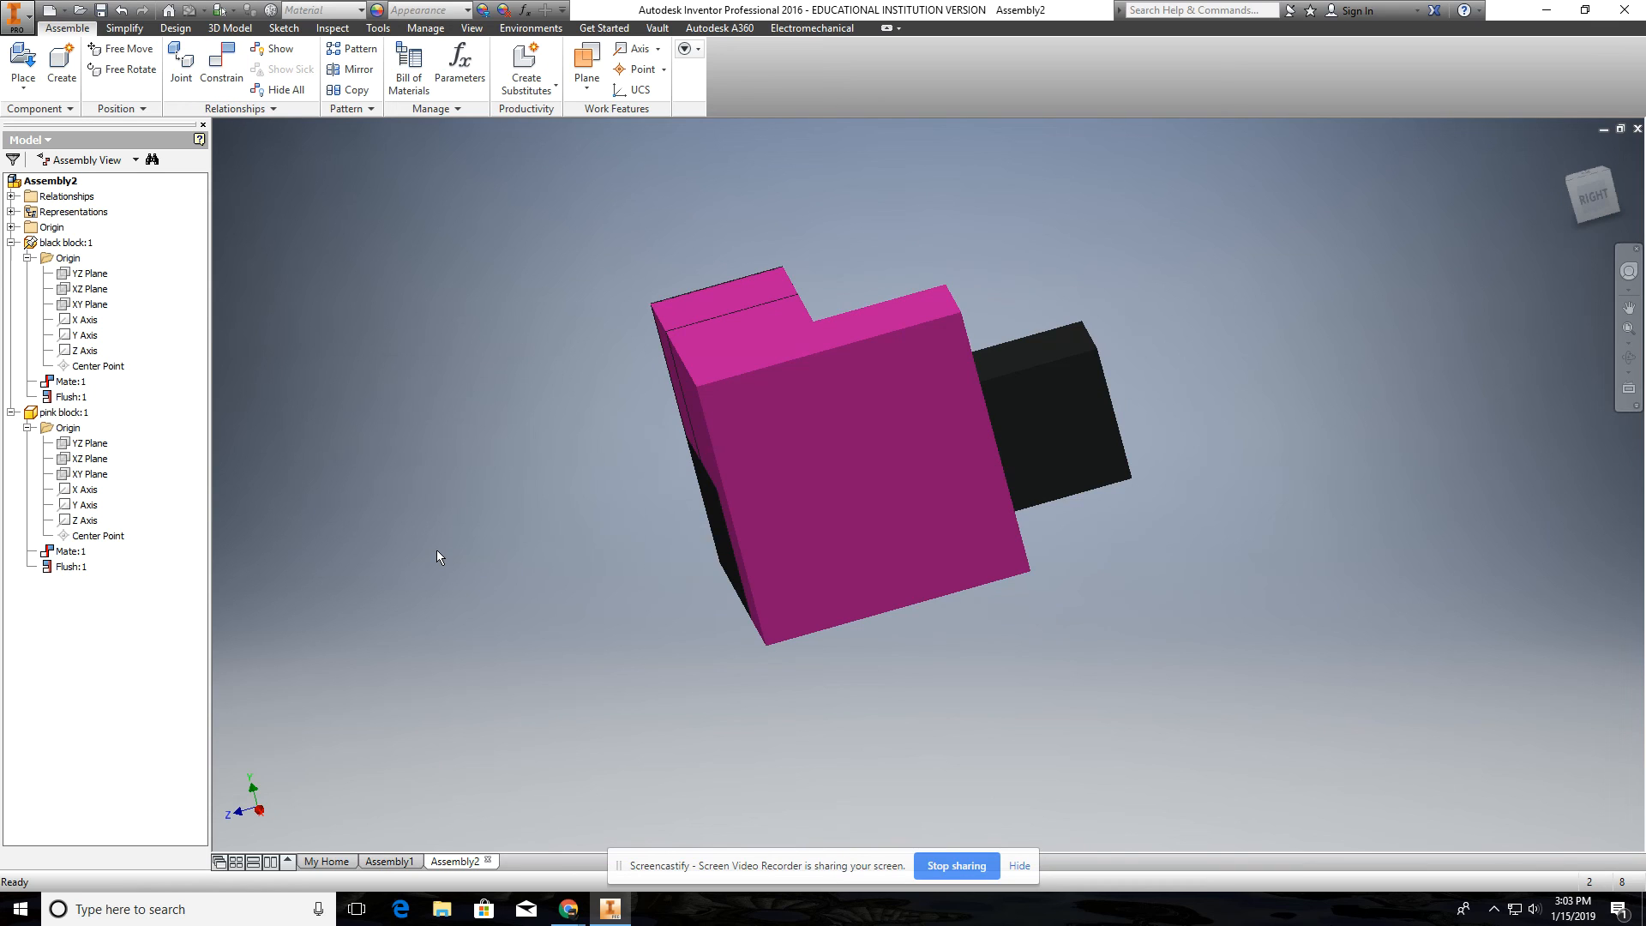
pyautogui.moveTo(583, 579); pyautogui.dragTo(330, 599, button='middle')
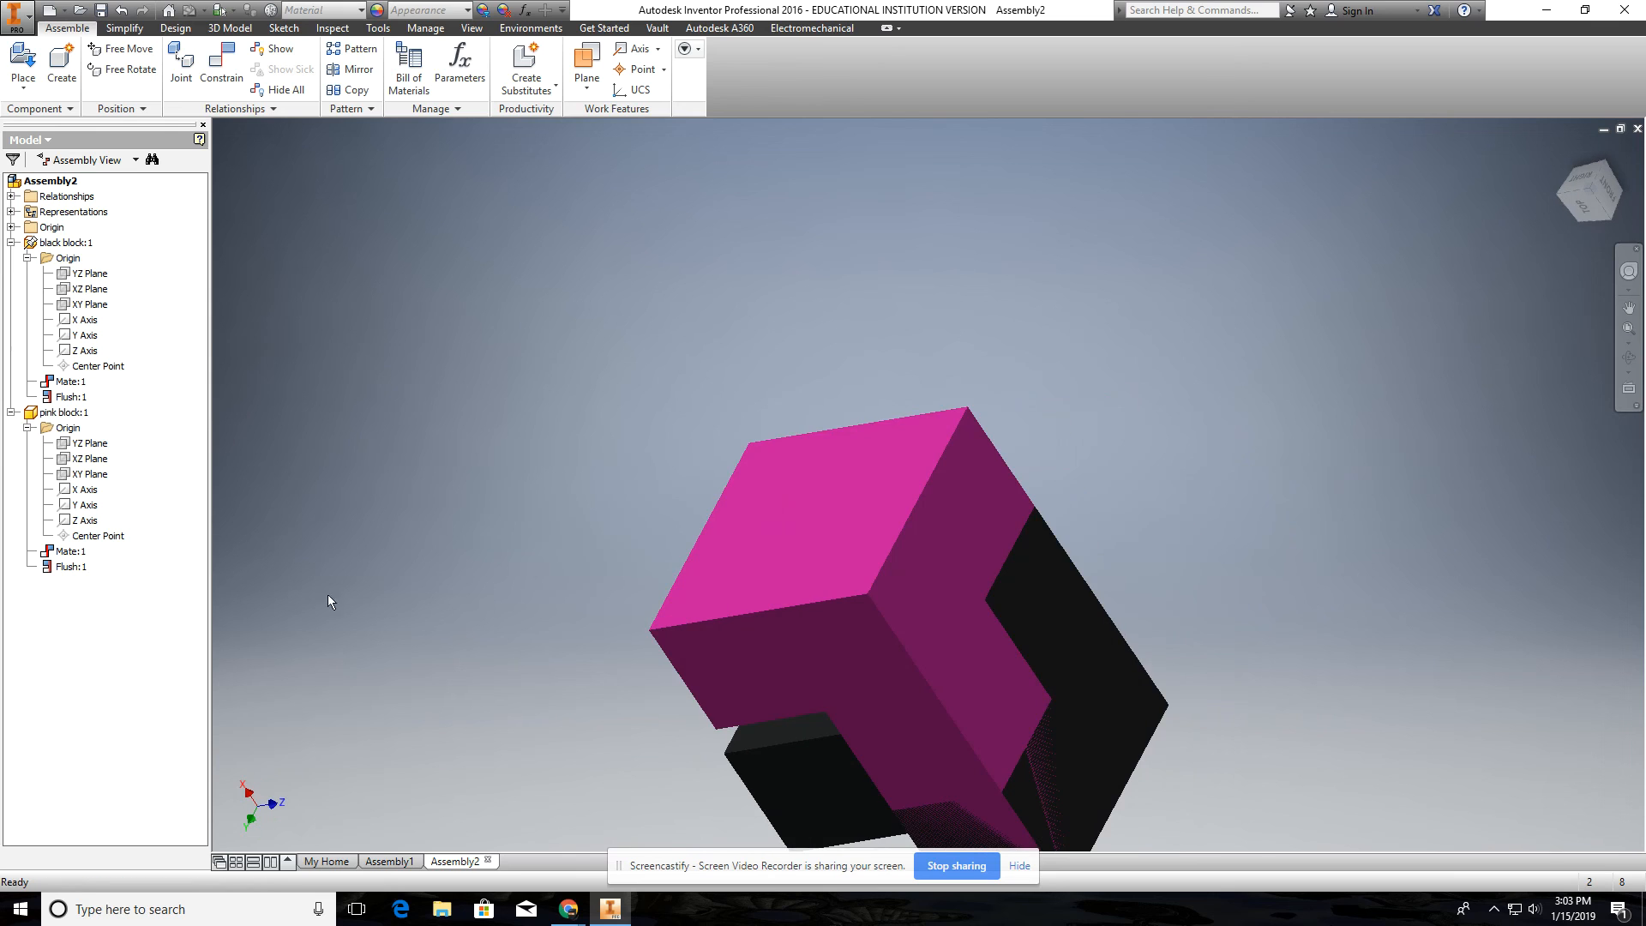
pyautogui.keyDown('shift'); pyautogui.moveTo(643, 518); pyautogui.dragTo(483, 487, button='middle'); pyautogui.keyUp('shift')
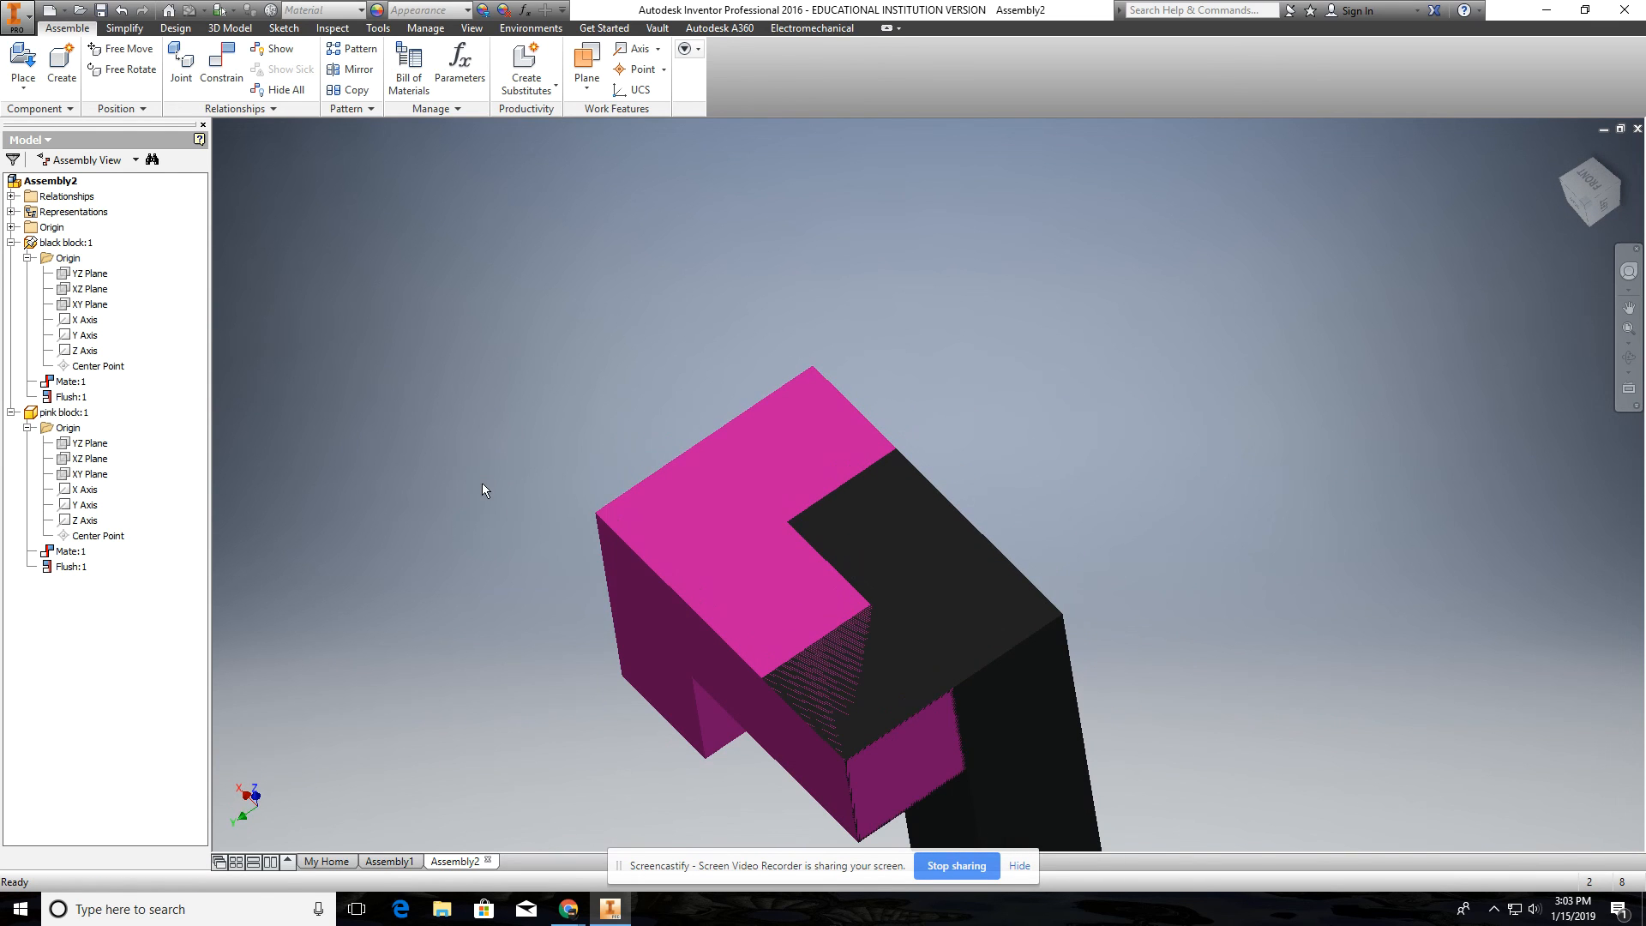